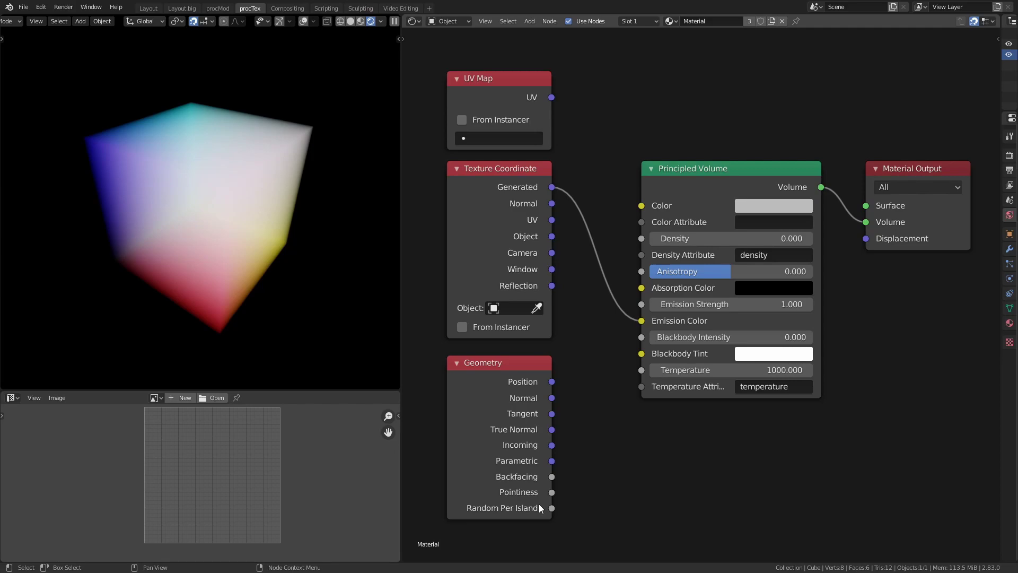
middle_drag(865, 318, 867, 322)
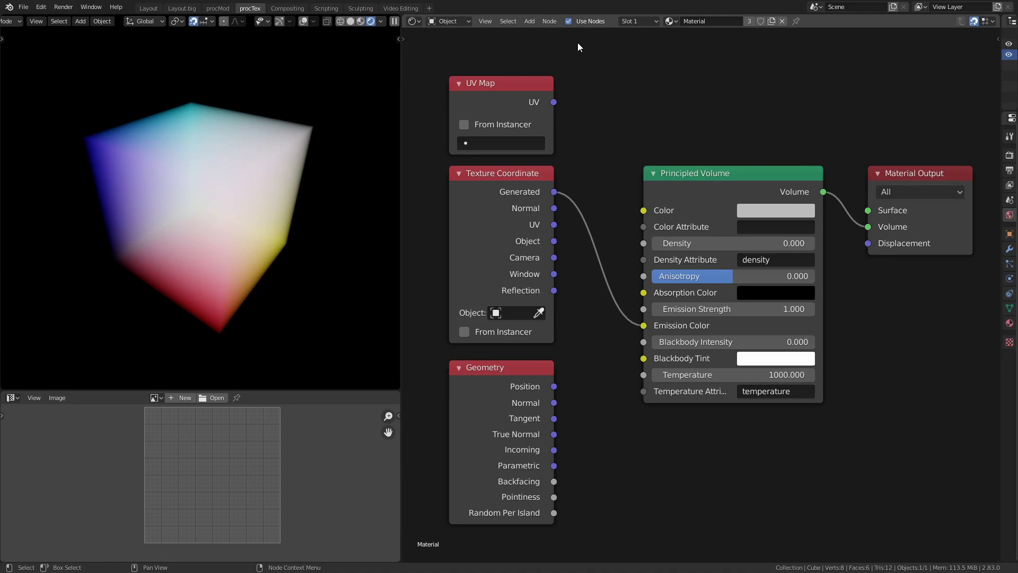
drag(554, 102, 642, 91)
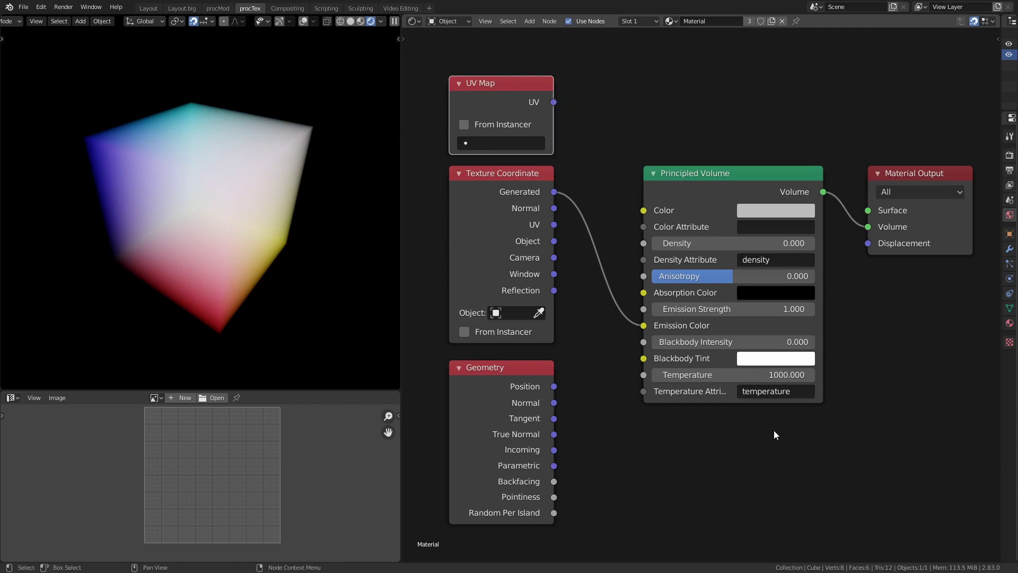
middle_drag(774, 424, 774, 420)
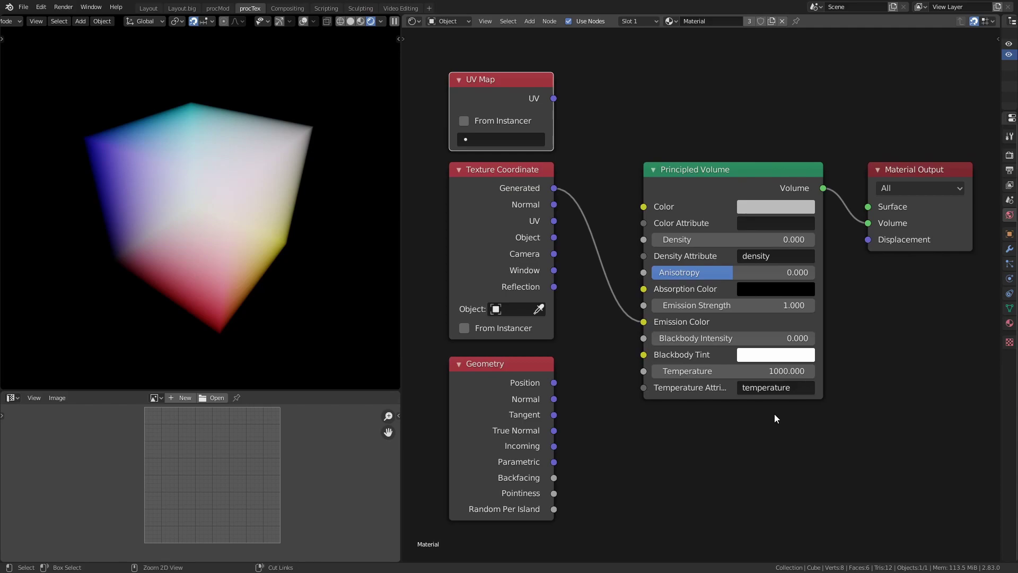
scroll(325, 263, up, 3)
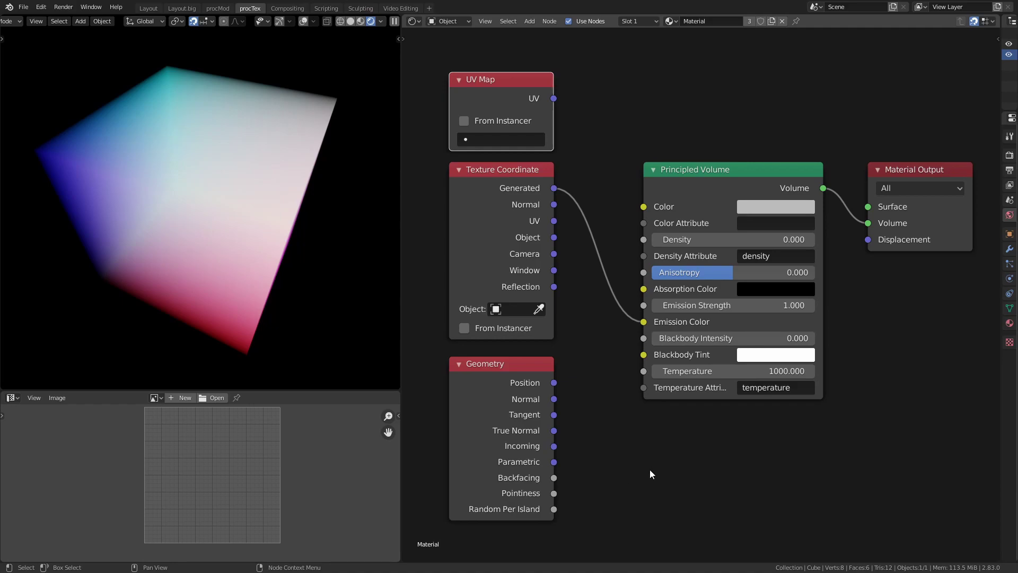
shift+scroll(651, 473, up, 1)
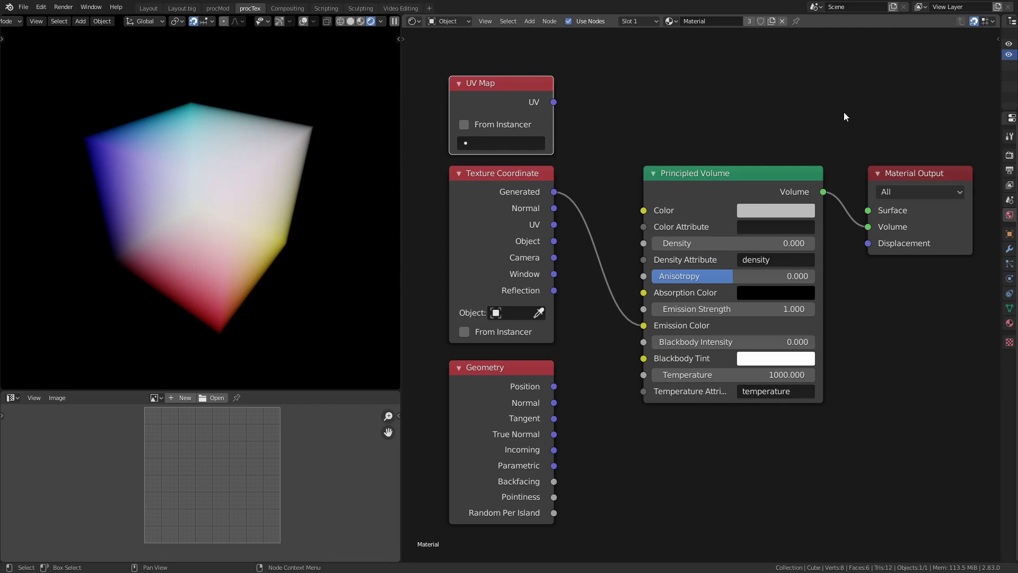
shift+scroll(659, 485, down, 1)
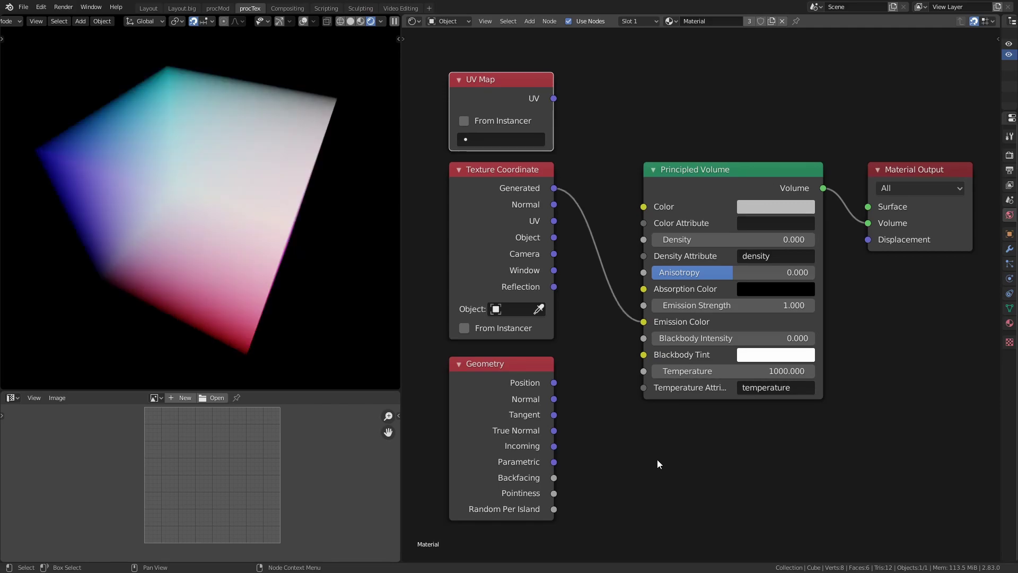
middle_drag(832, 412, 819, 382)
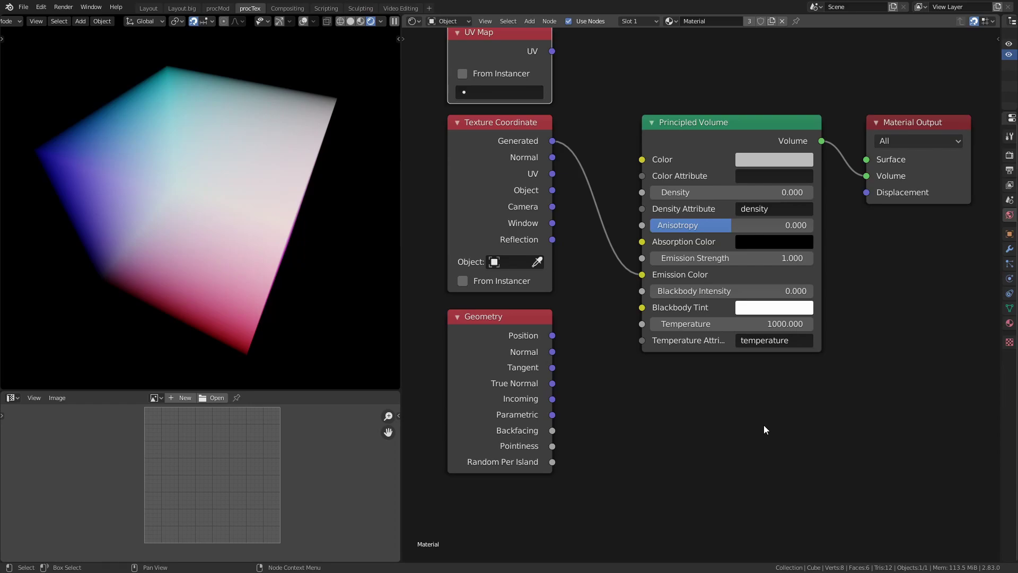
shift+scroll(750, 479, down, 2)
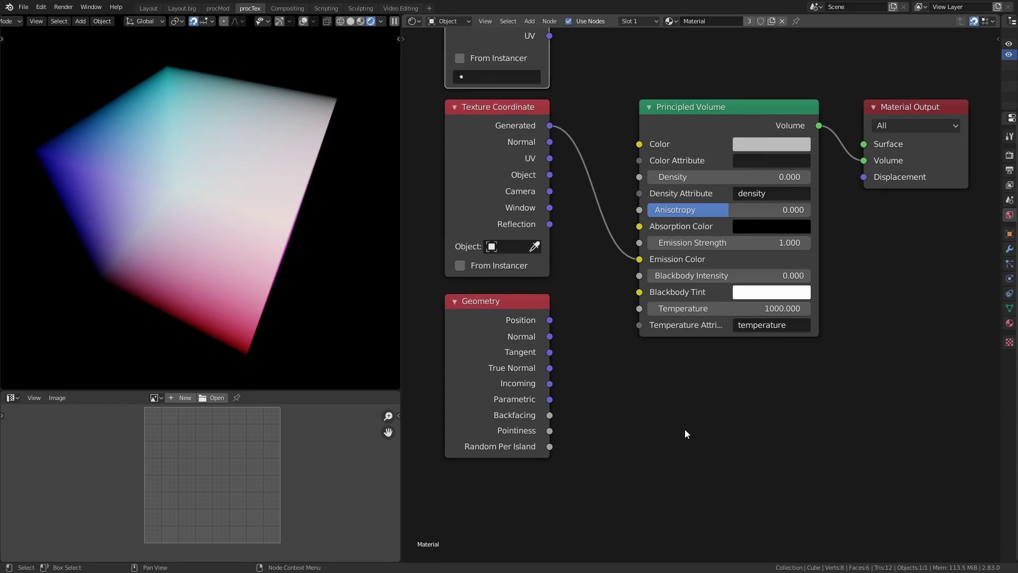
Turn on the 3D viewport overlays to show the axes through the colored cube.
middle_drag(227, 298, 281, 243)
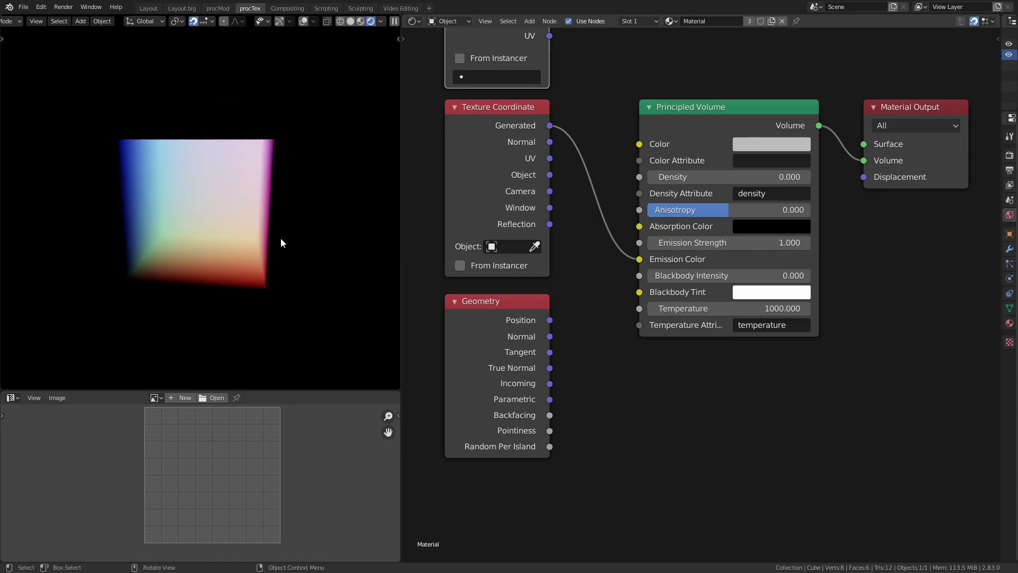
click(303, 21)
middle_drag(306, 53, 173, 186)
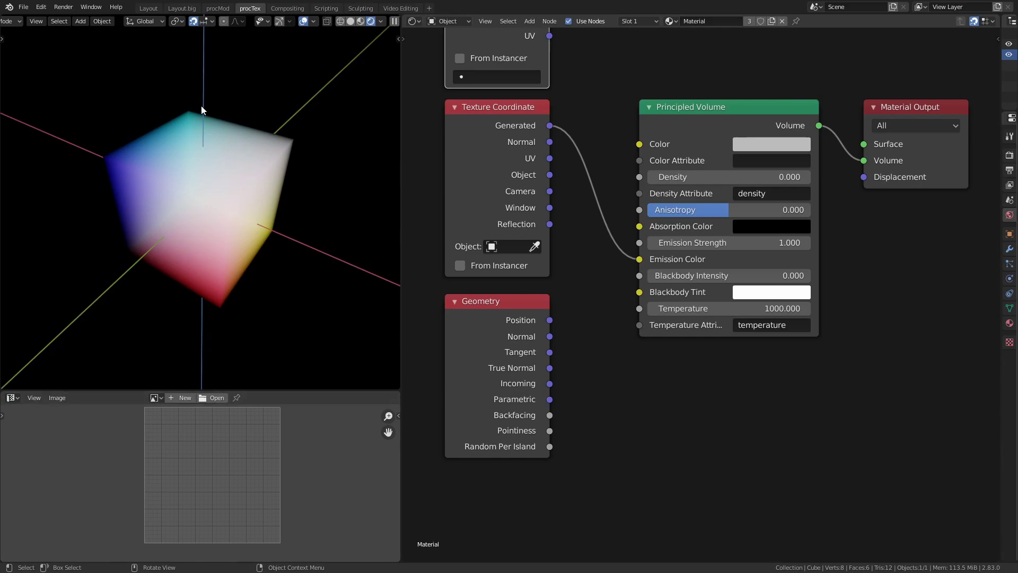
middle_drag(313, 220, 308, 251)
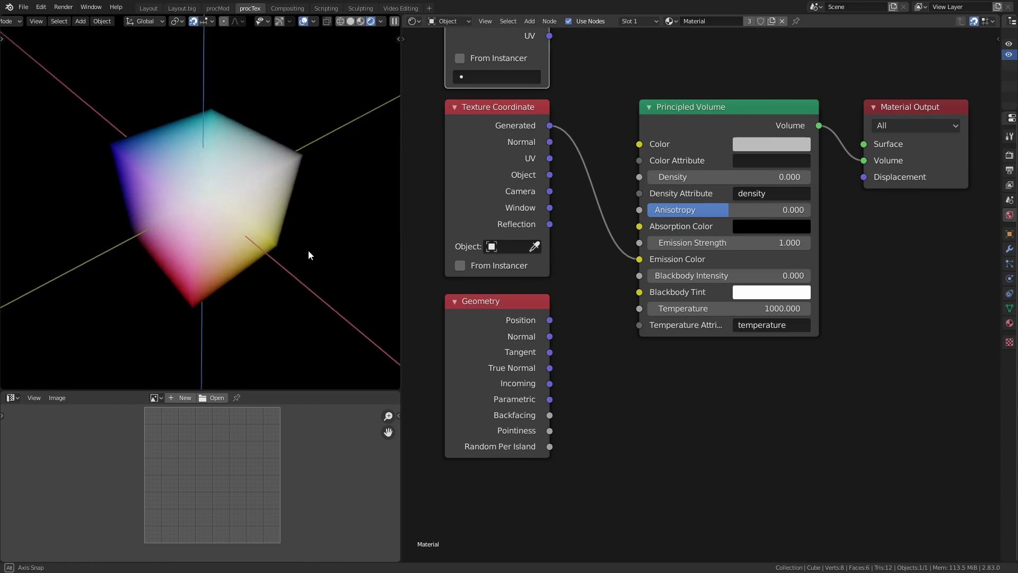
middle_drag(308, 255, 307, 249)
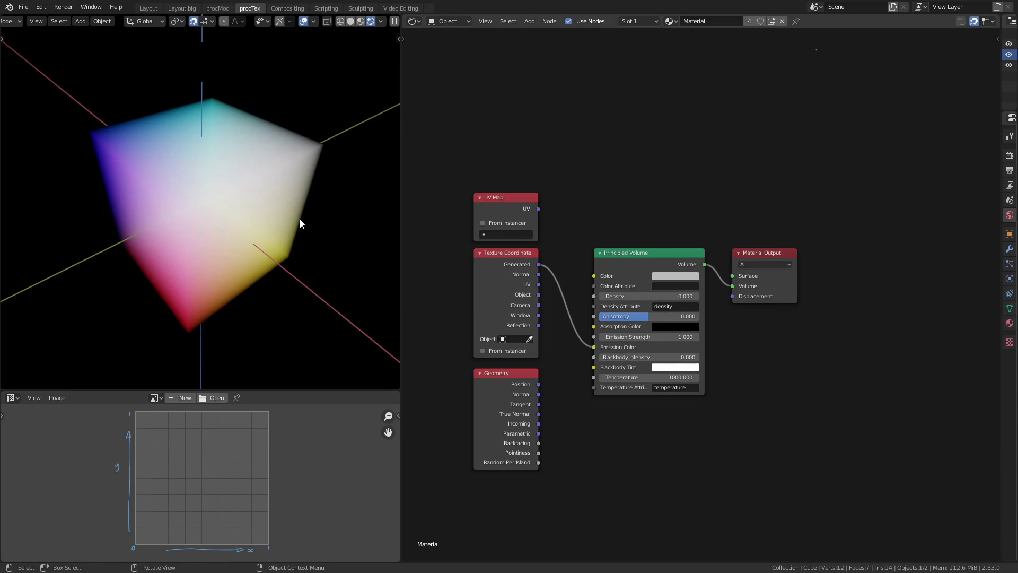
middle_drag(300, 218, 222, 282)
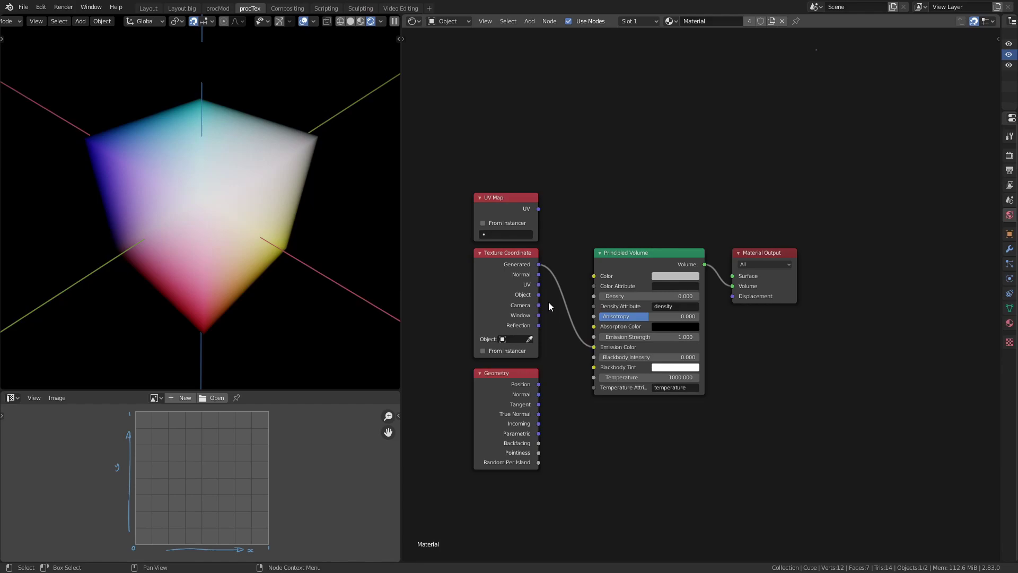
Circle the cube's dark lower corner, annotate it as (0, 0, 0) in the node editor, and add an RGB node set to black.
middle_drag(323, 251, 171, 245)
mouse_move(126, 286)
mouse_down()
mouse_move(130, 300)
mouse_move(120, 271)
mouse_up()
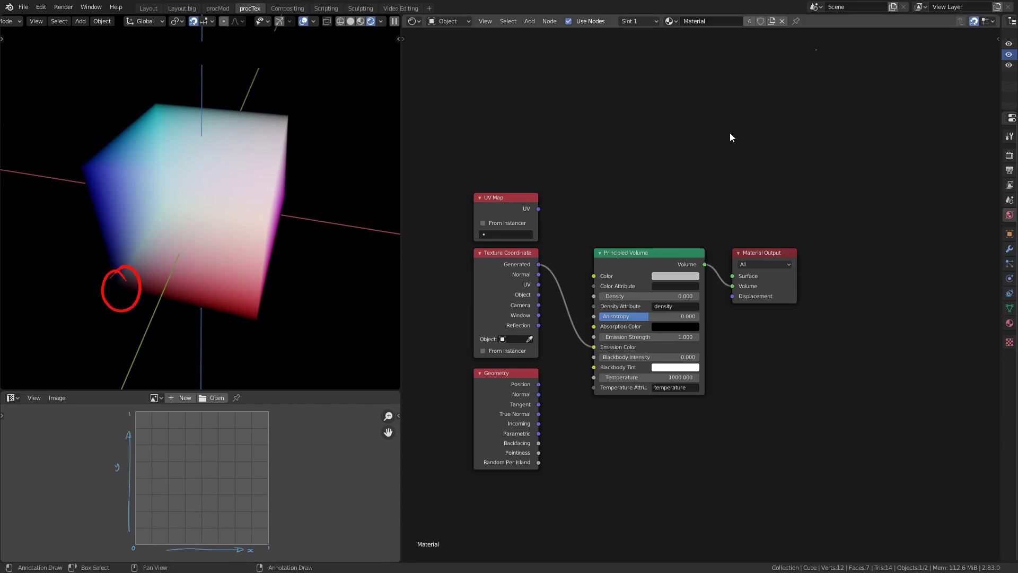
mouse_move(737, 131)
mouse_down()
mouse_move(764, 114)
mouse_move(734, 155)
mouse_up()
drag(790, 84, 810, 126)
mouse_move(744, 79)
middle_down()
mouse_move(737, 109)
mouse_move(679, 168)
middle_up()
key(shift+a)
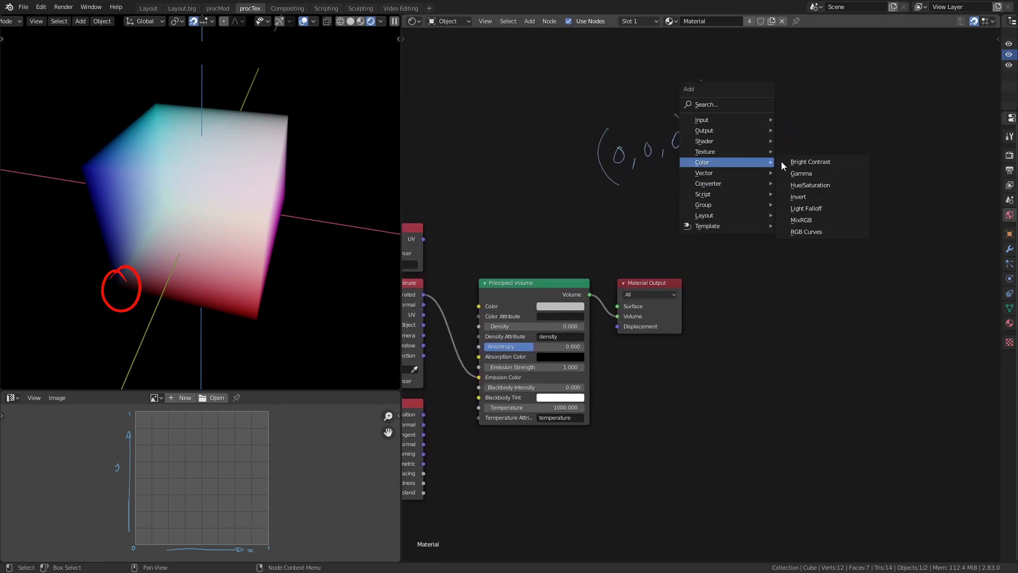
mouse_move(743, 120)
click(822, 272)
click(786, 148)
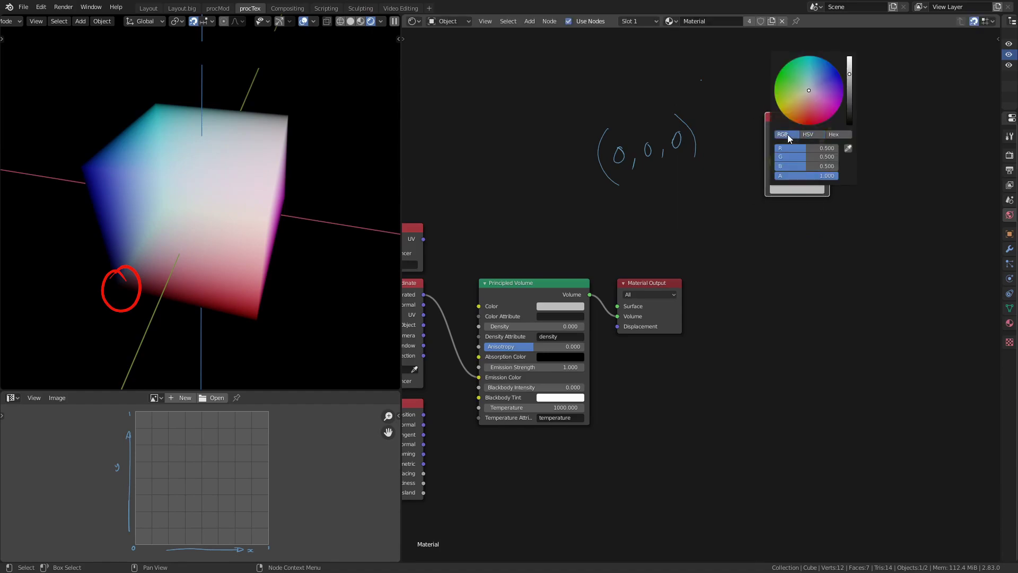
drag(820, 160, 773, 174)
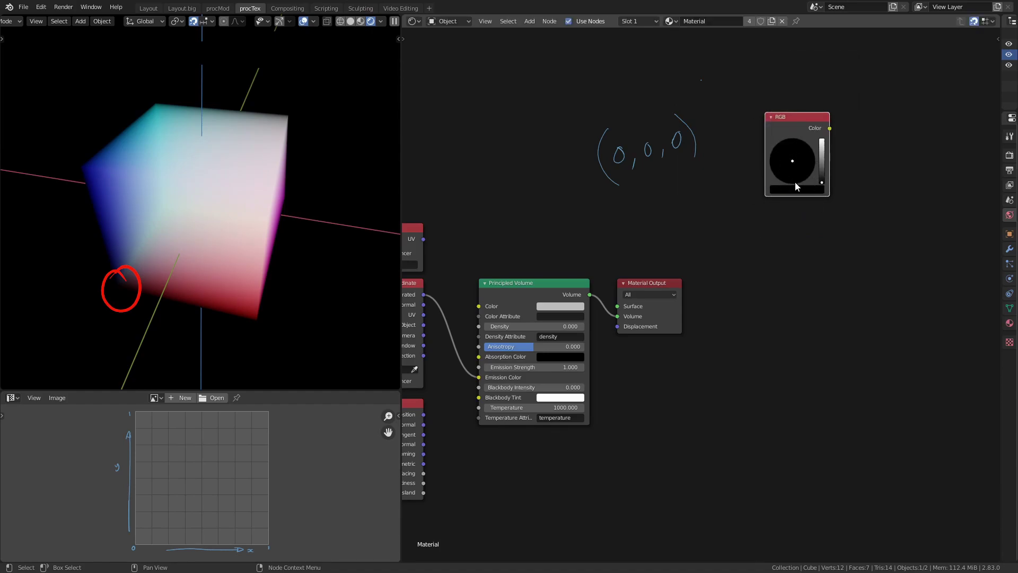
drag(829, 128, 880, 84)
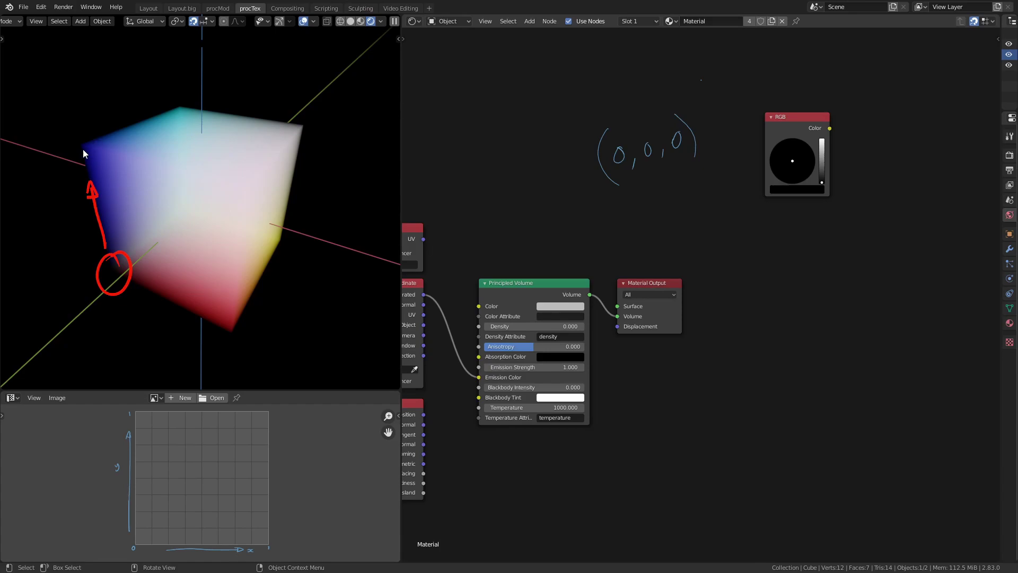
Circle the cube's blue upper corner, annotate it as (0, 0, 1), and set the RGB node's color to pure blue.
mouse_move(85, 135)
mouse_down()
mouse_move(92, 163)
mouse_move(93, 128)
mouse_move(81, 132)
mouse_up()
middle_drag(460, 185, 476, 179)
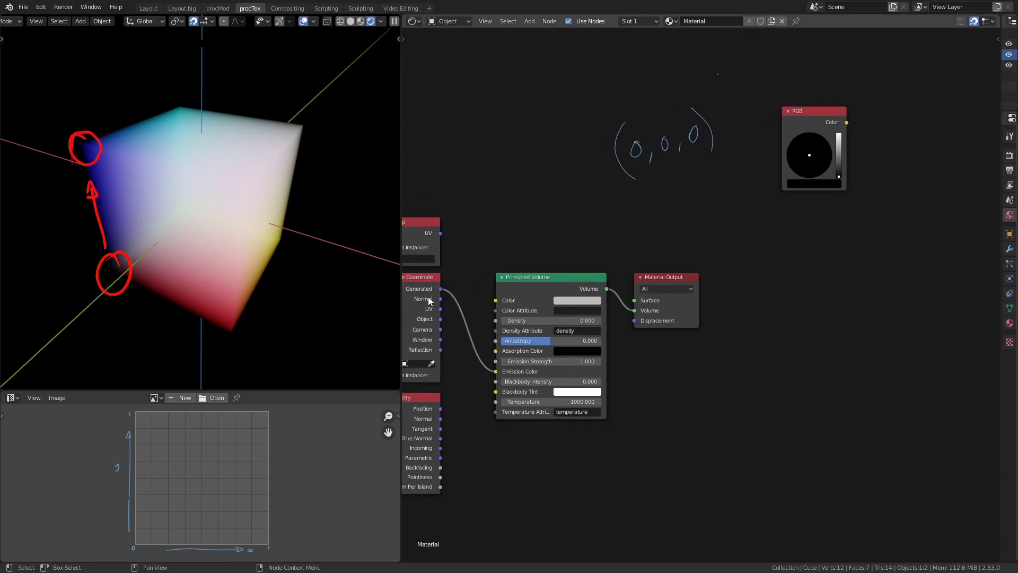
middle_drag(598, 136, 600, 141)
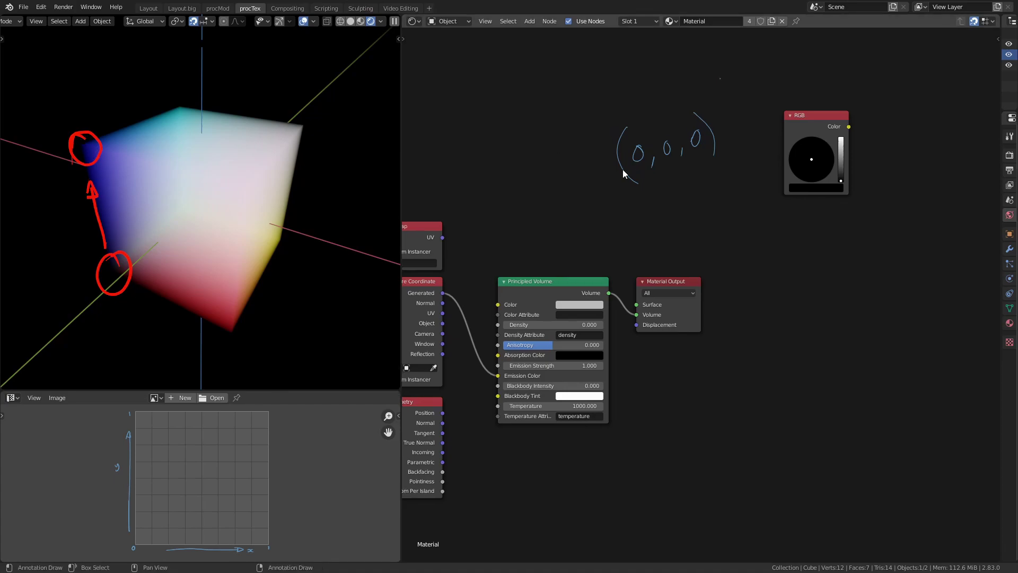
mouse_move(647, 204)
mouse_down()
mouse_move(669, 213)
mouse_move(680, 193)
mouse_up()
drag(695, 200, 694, 211)
drag(699, 189, 699, 203)
drag(705, 176, 711, 204)
drag(628, 189, 642, 224)
click(816, 187)
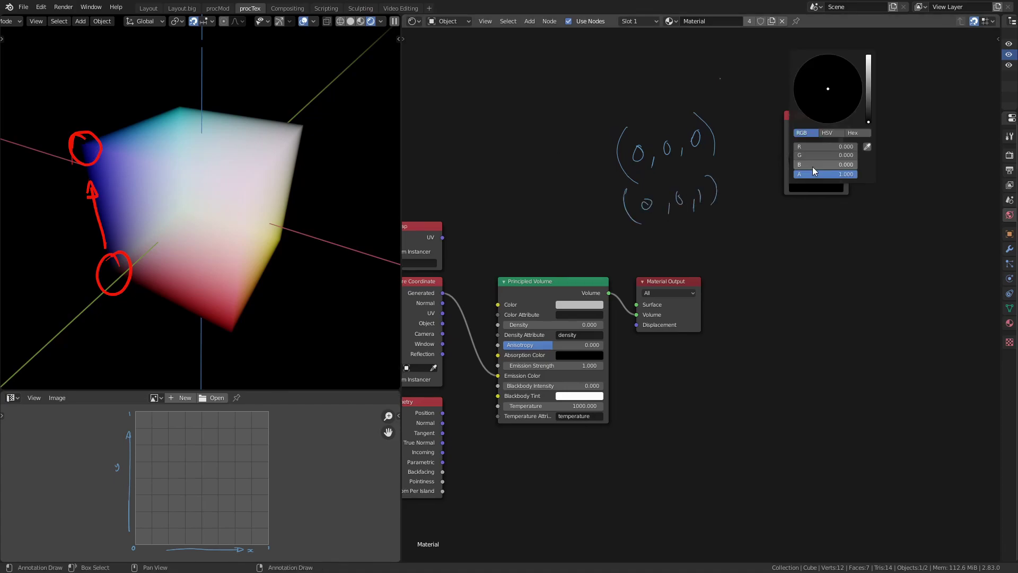
drag(813, 164, 932, 154)
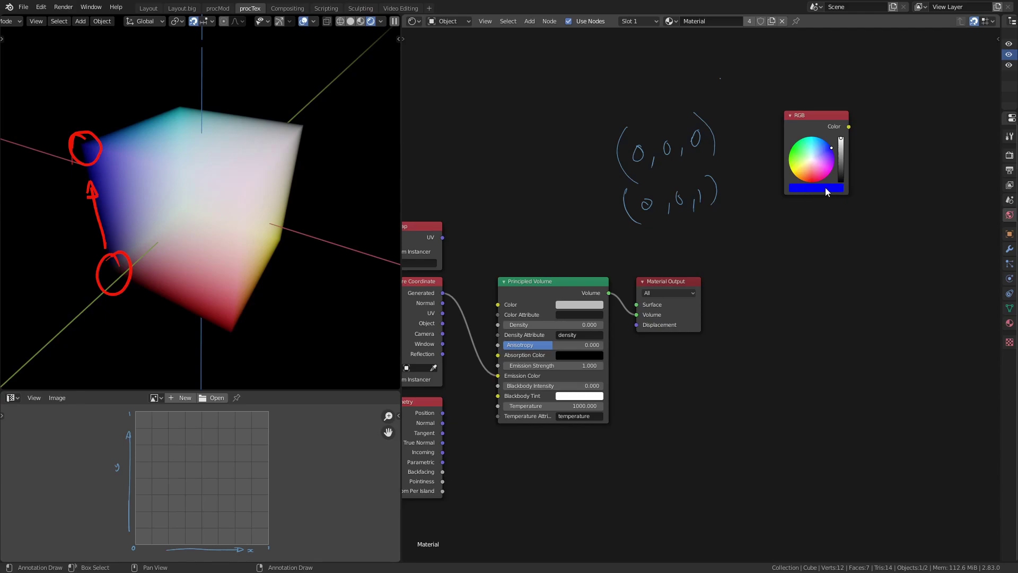
Extend the annotations from the blue corner along the red axis to (1, 0, 1) and set the RGB node's color to magenta.
drag(106, 158, 225, 191)
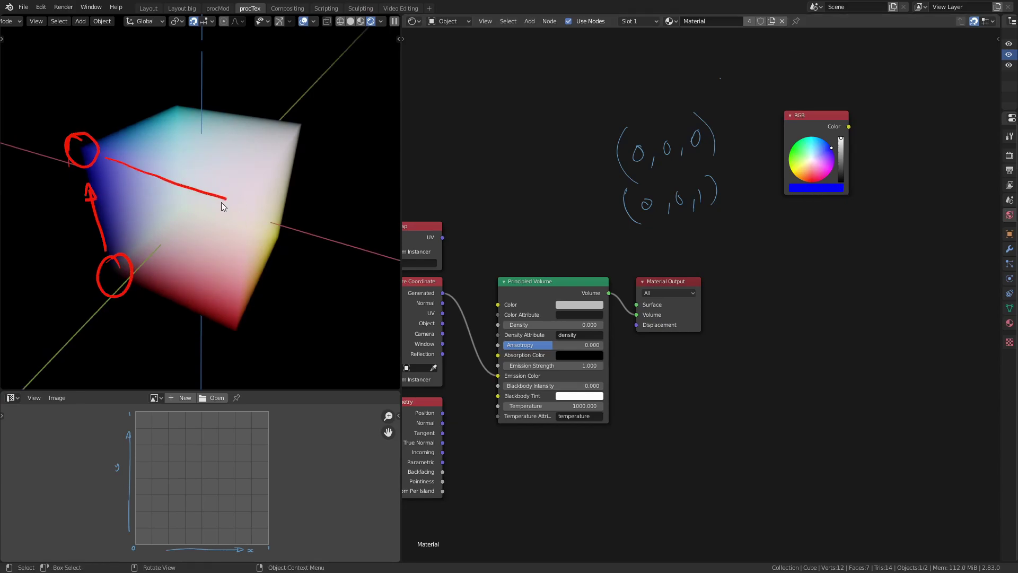
right_drag(644, 204, 651, 204)
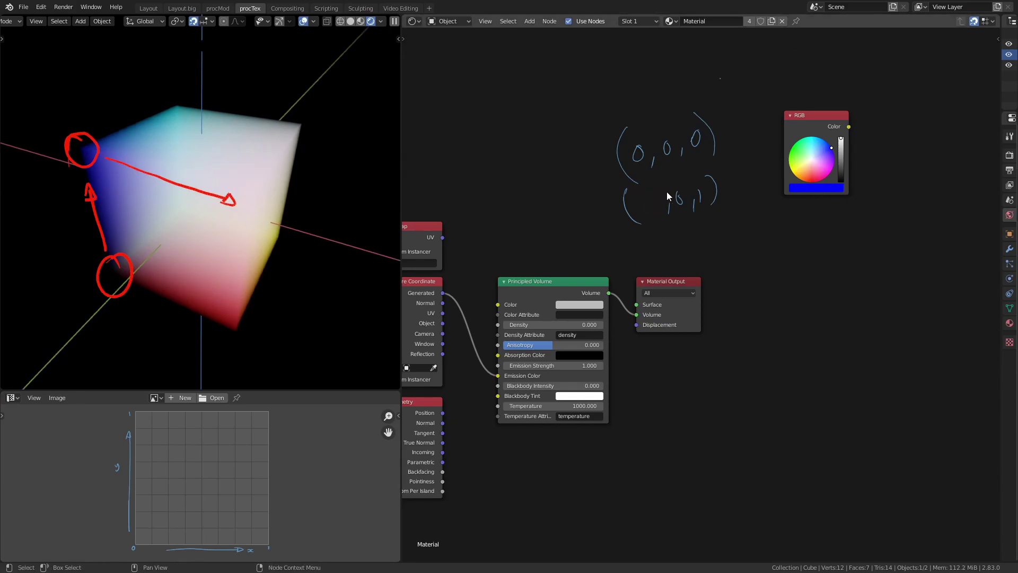
drag(645, 198, 647, 214)
click(831, 171)
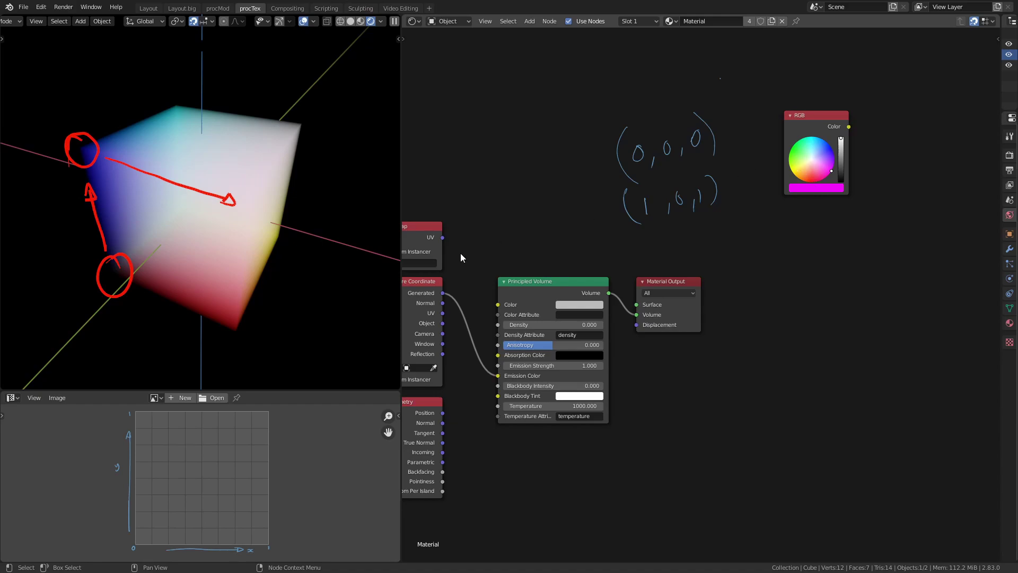
Extend the annotations to the cube's far upper corner at (1, 1, 1) and set the RGB node's color to white.
mouse_move(223, 180)
middle_down()
mouse_move(309, 140)
mouse_move(295, 127)
mouse_move(254, 155)
mouse_move(247, 202)
middle_up()
drag(244, 208, 302, 121)
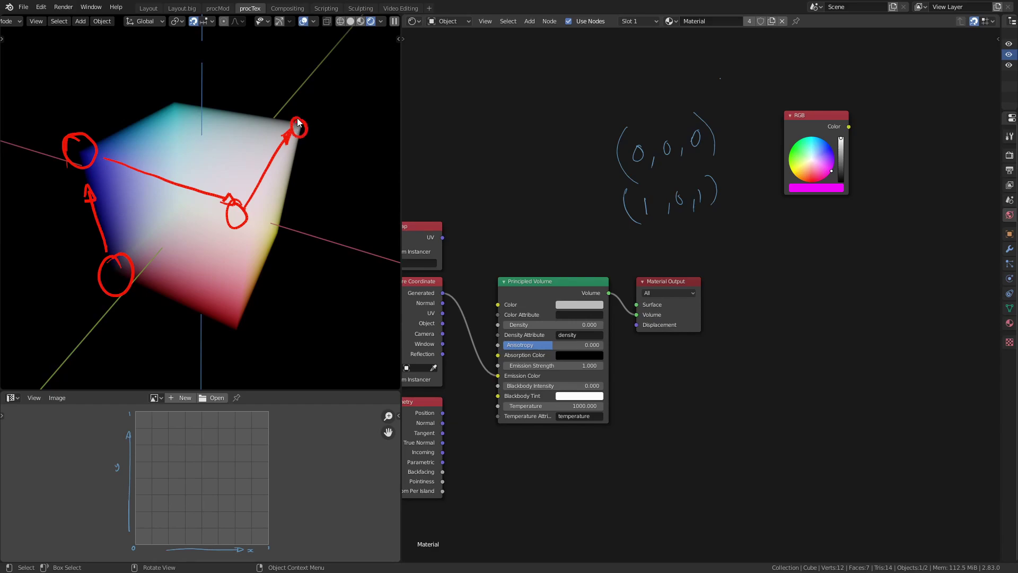
click(824, 189)
drag(830, 154, 863, 154)
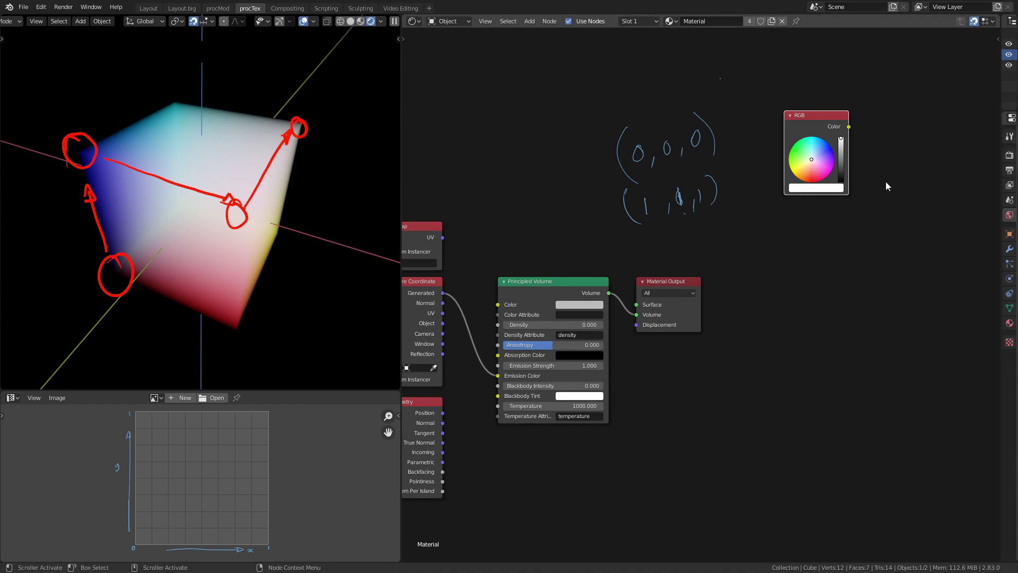
Try the Standard view transform in the scene's Color Management and restore Filmic.
drag(1001, 141, 855, 141)
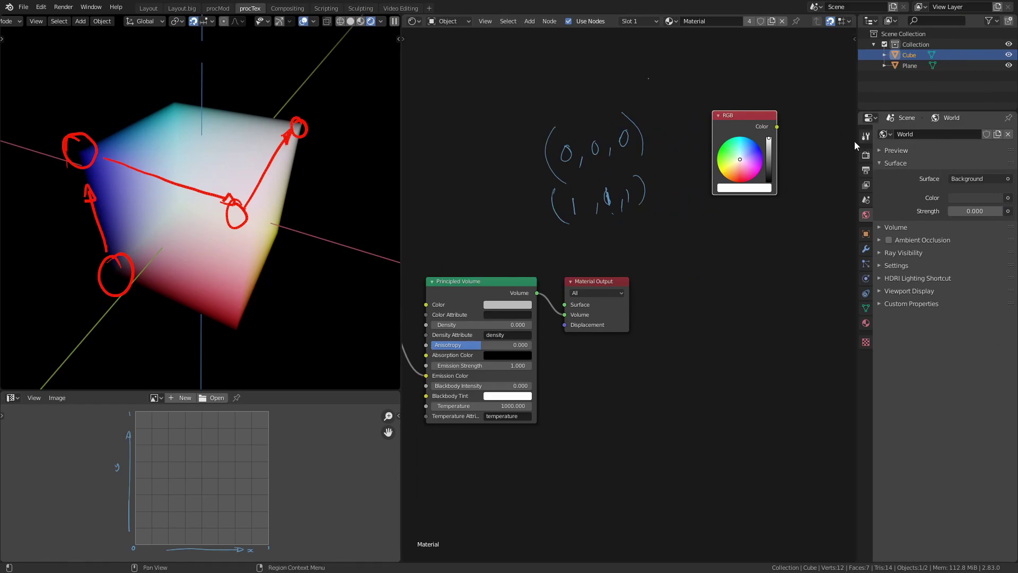
click(866, 154)
click(911, 444)
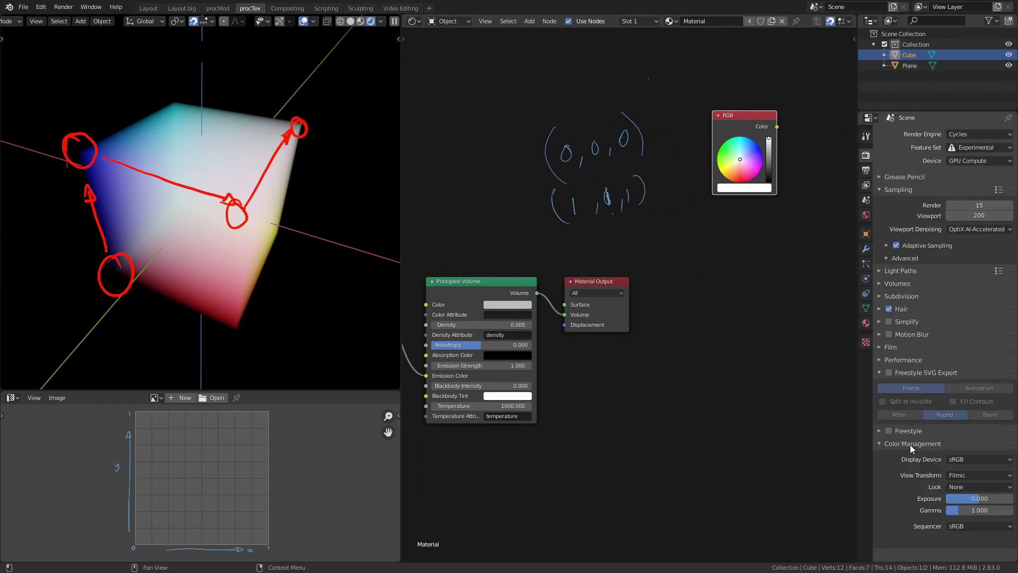
click(973, 476)
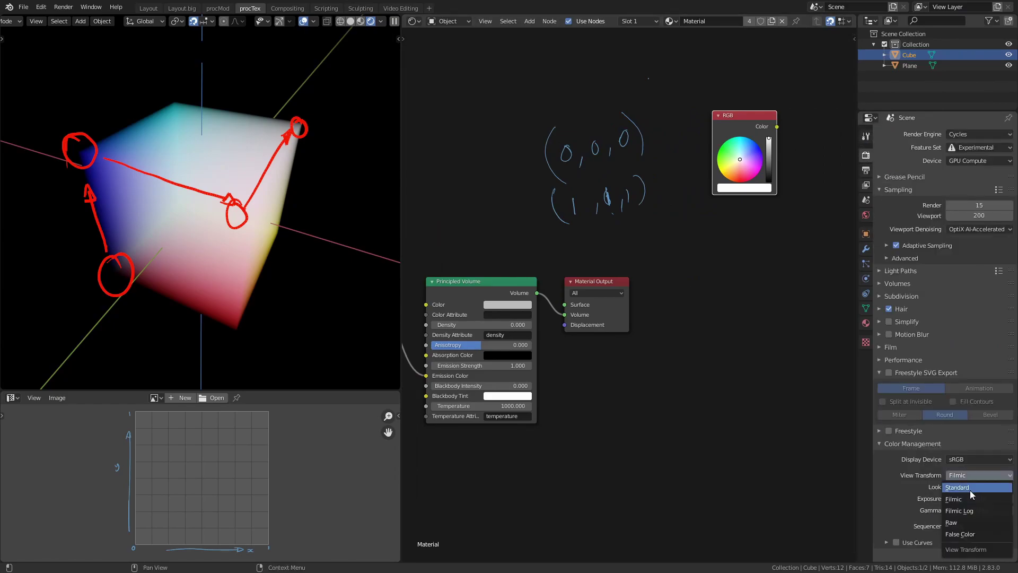
click(969, 489)
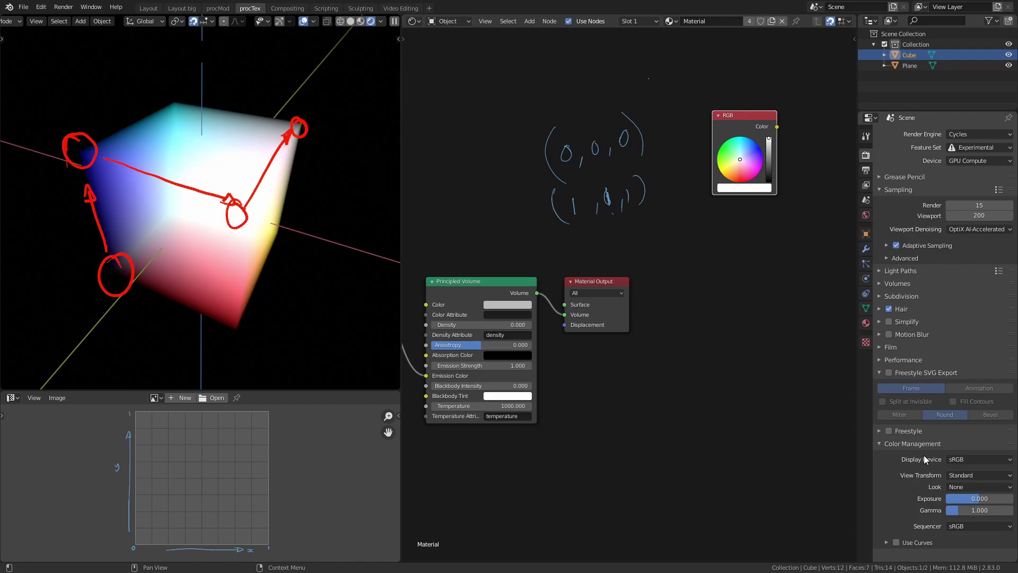
click(962, 476)
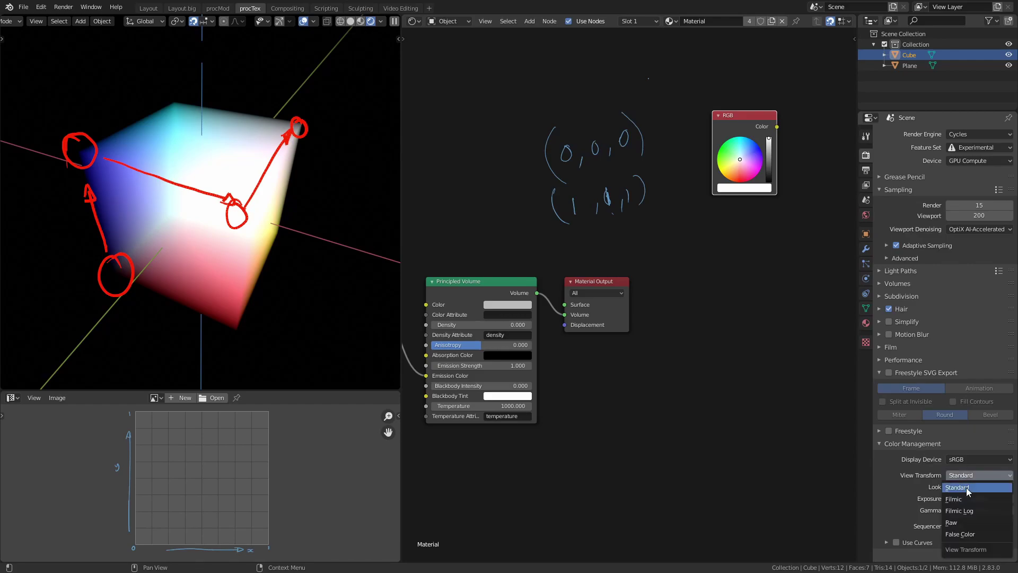
click(966, 488)
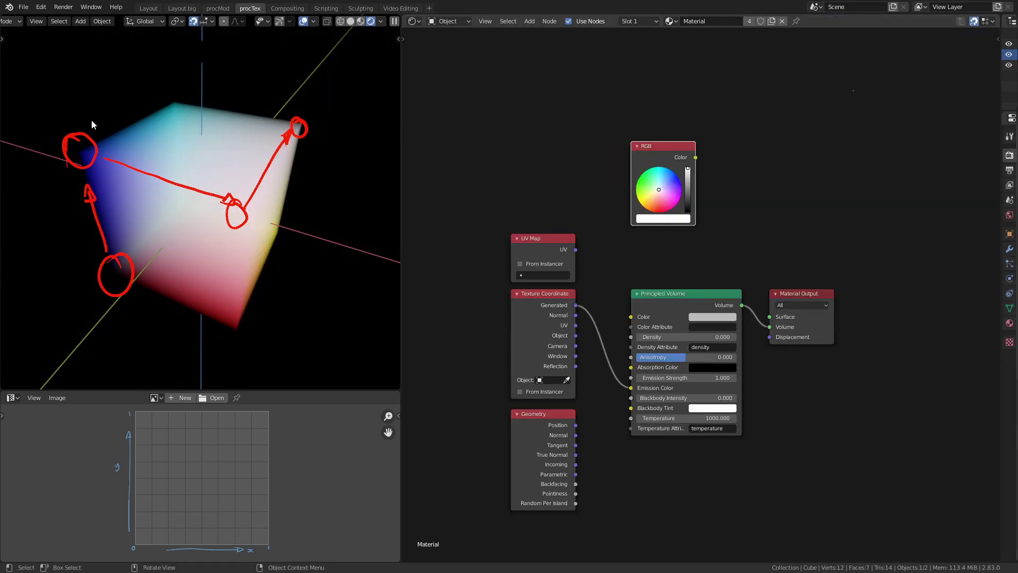
Erase the annotations on the cube and move the RGB node farther up, away from the Principled Volume node.
mouse_move(90, 120)
right_down()
mouse_move(99, 205)
mouse_move(129, 249)
mouse_move(140, 174)
mouse_move(241, 215)
mouse_move(298, 207)
right_up()
mouse_move(298, 207)
middle_down()
mouse_move(291, 170)
mouse_move(298, 186)
middle_up()
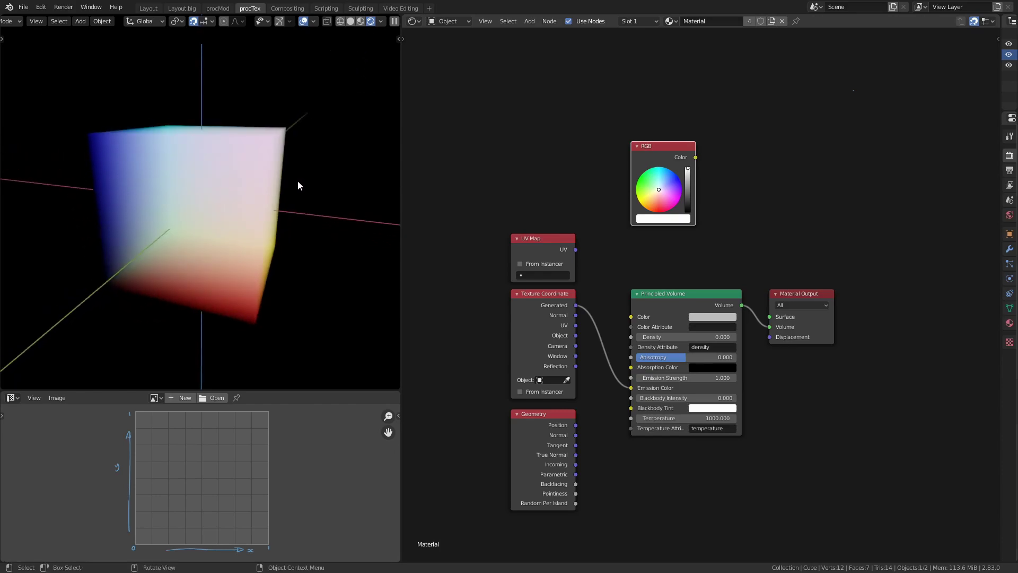
key(g)
click(667, 171)
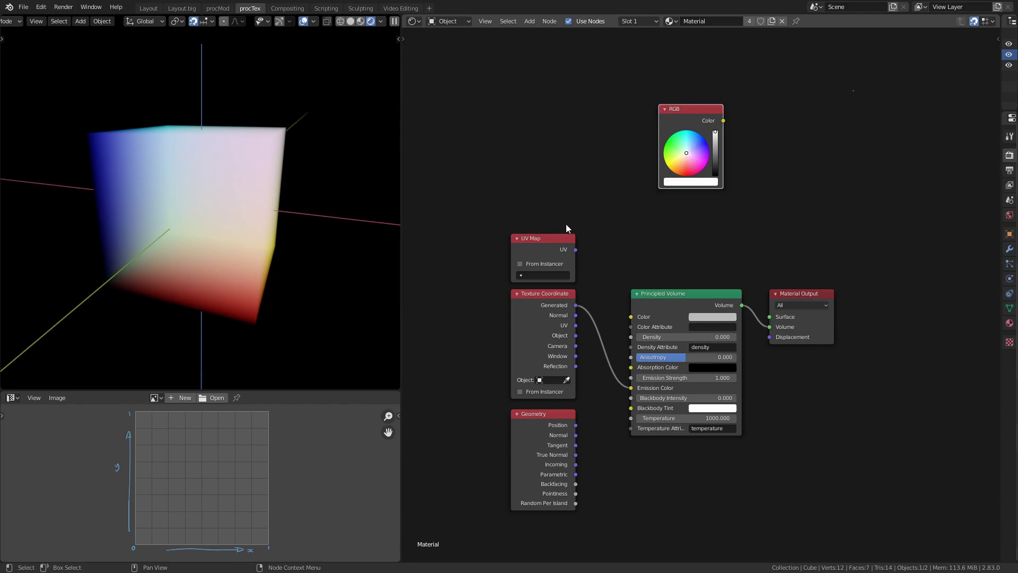
Preview the UV Map node's output, view the plane from above, and inspect its UV layout in Edit Mode.
ctrl+shift+click(562, 247)
middle_drag(313, 252, 276, 197)
key(KP_7)
key(Tab)
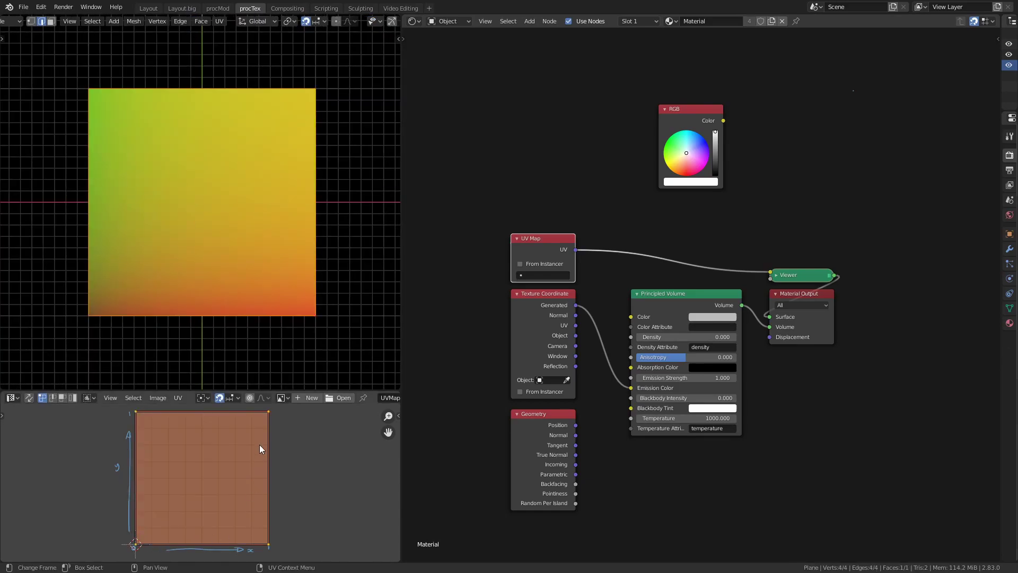
key(ctrl+space)
scroll(437, 325, up, 5)
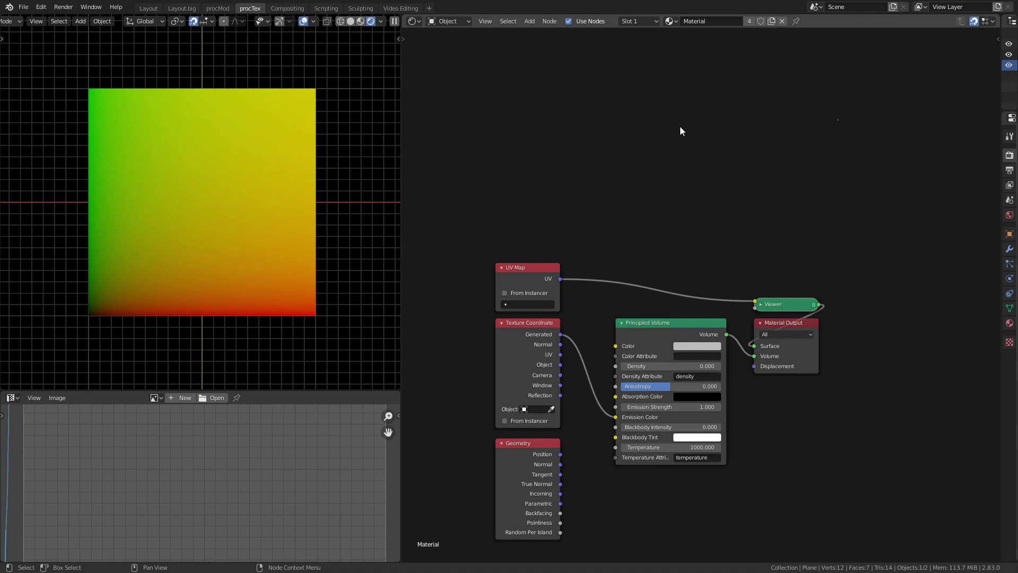
Insert a Separate XYZ node into the link between the UV Map and Viewer nodes.
key(shift+a)
mouse_move(630, 246)
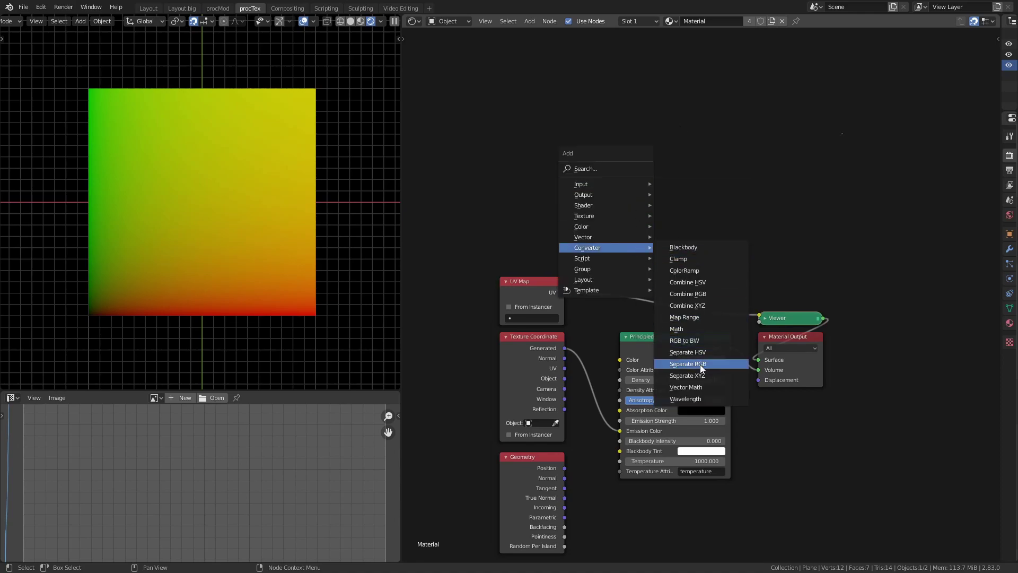
click(687, 376)
click(615, 231)
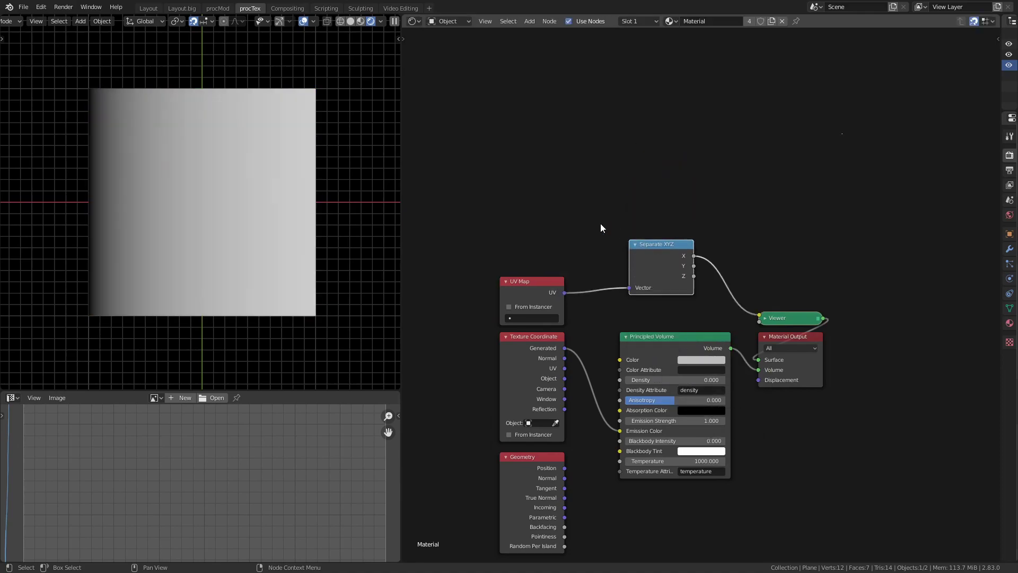
Annotate the X gradient with a horizontal arrow and the previewed Y output with a vertical arrow, and erase both.
click(170, 216)
drag(107, 202, 240, 204)
ctrl+shift+click(670, 254)
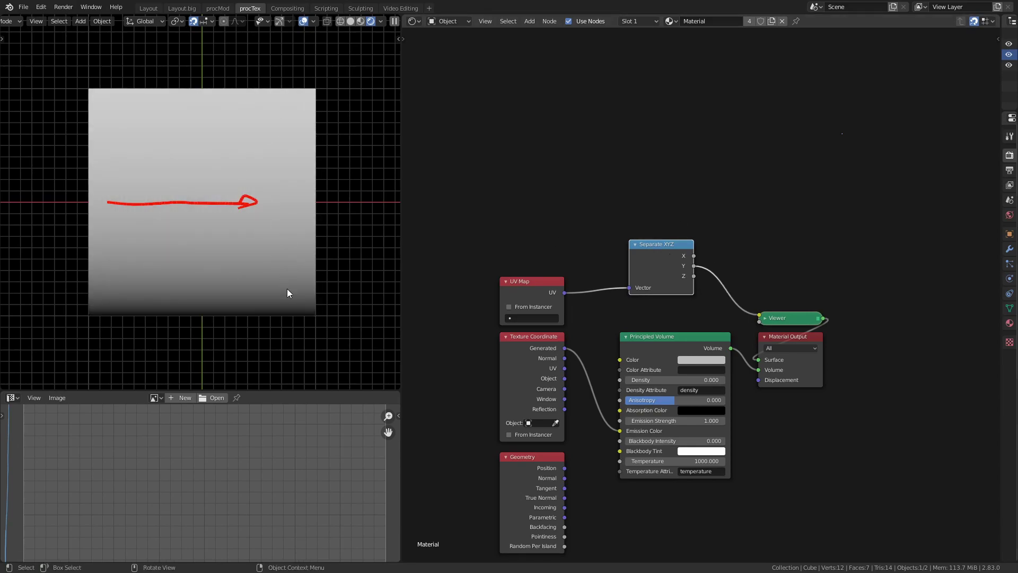
drag(289, 293, 285, 126)
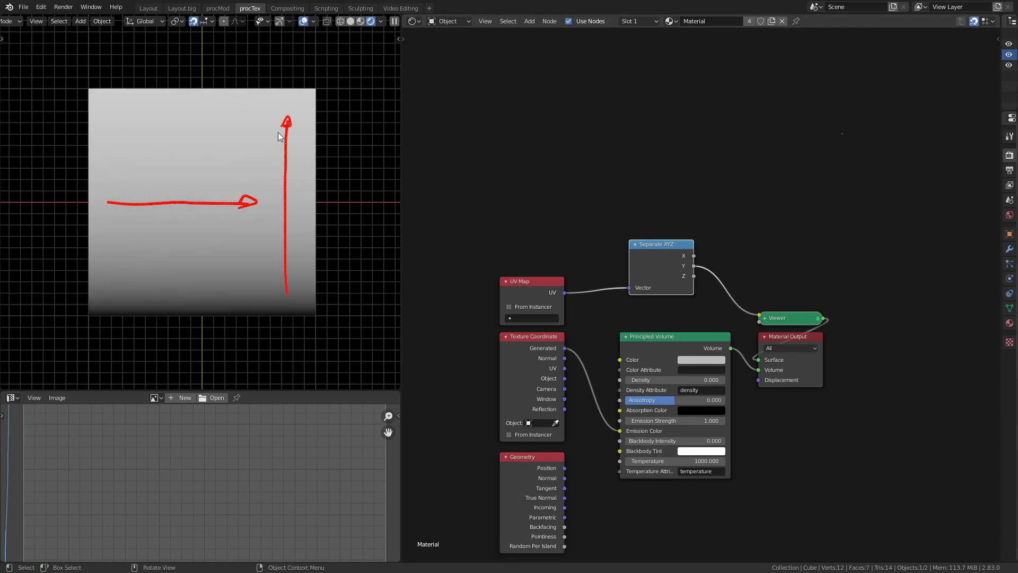
key(shift+super+F11)
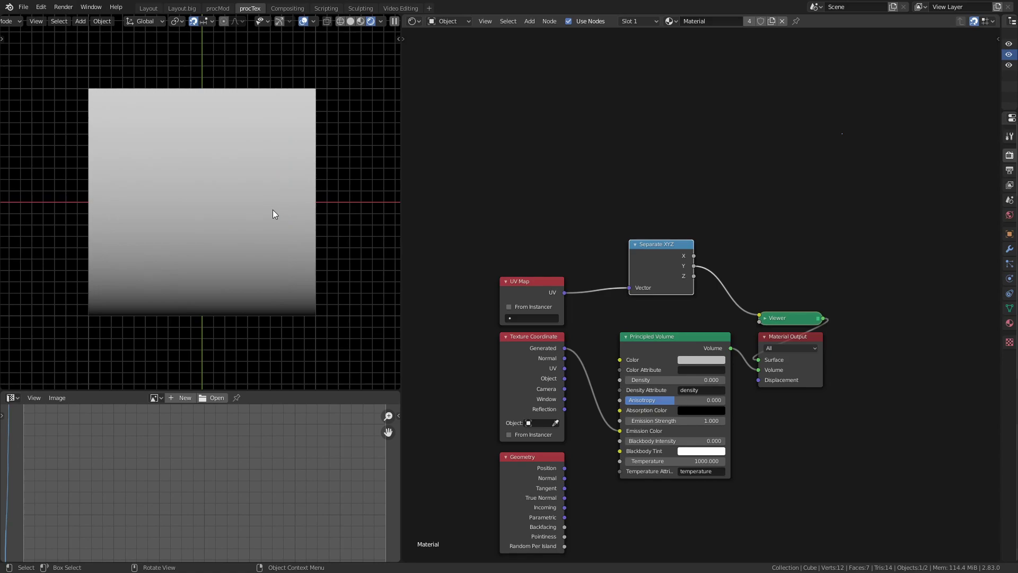
Lower the Separate XYZ node slightly and annotate the Y gradient with an upward arrow crossed by horizontal level lines.
drag(656, 249, 646, 268)
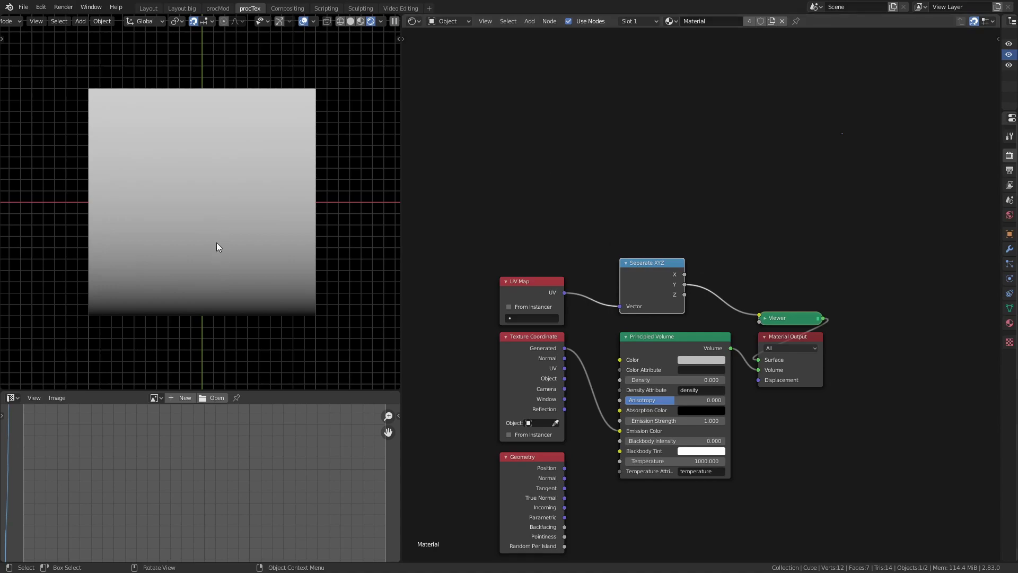
drag(202, 310, 202, 128)
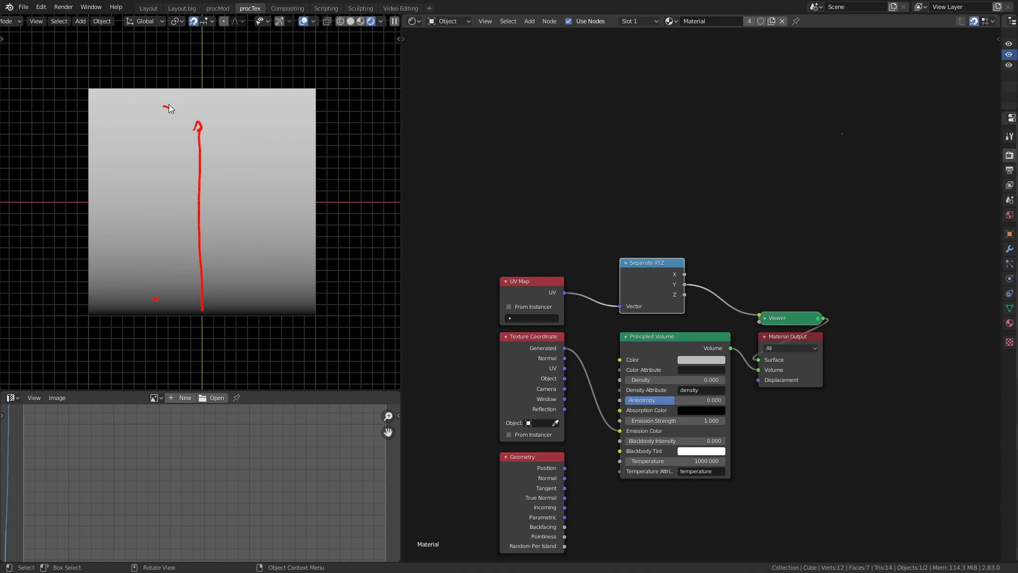
drag(168, 104, 166, 112)
mouse_move(339, 88)
mouse_down()
mouse_move(111, 105)
mouse_move(318, 122)
mouse_up()
drag(125, 165, 344, 158)
drag(137, 189, 317, 198)
drag(123, 229, 317, 227)
drag(130, 264, 311, 274)
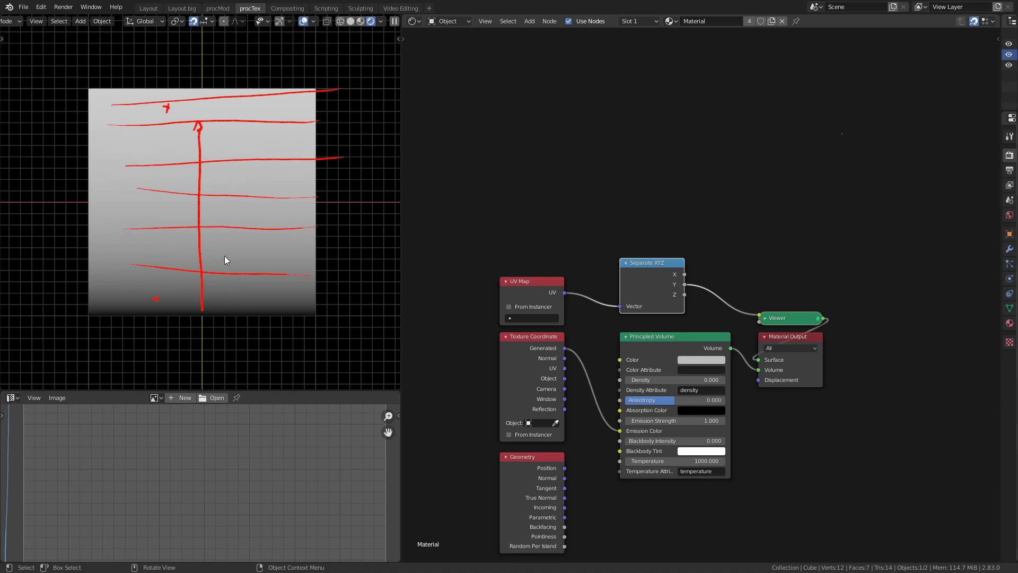
Erase the gradient annotations and delete the Separate XYZ node and the plane.
key(shift+F9)
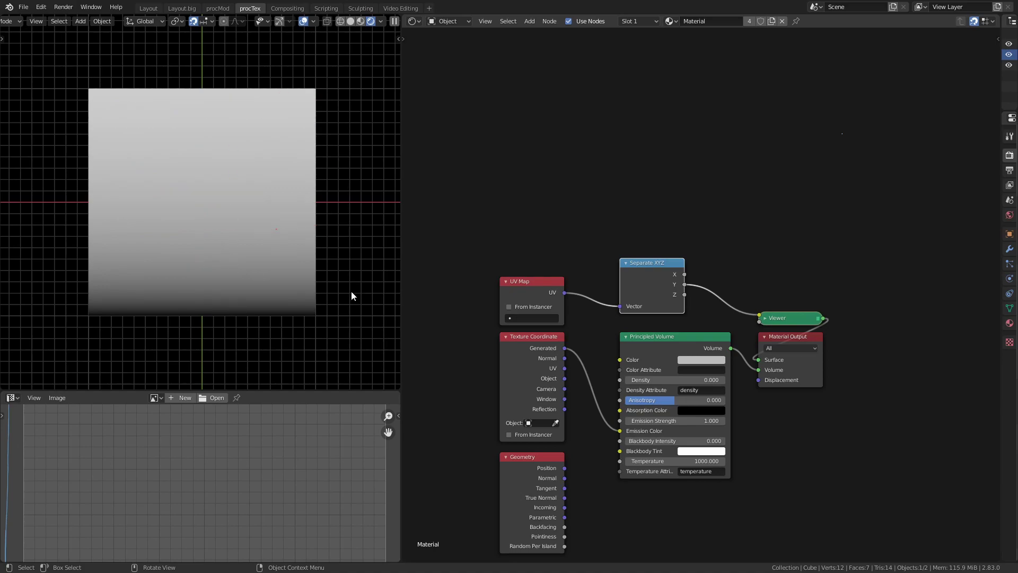
middle_drag(661, 192, 676, 109)
mouse_move(678, 158)
ctrl+middle_down()
mouse_move(687, 112)
mouse_move(686, 120)
mouse_move(699, 114)
ctrl+middle_up()
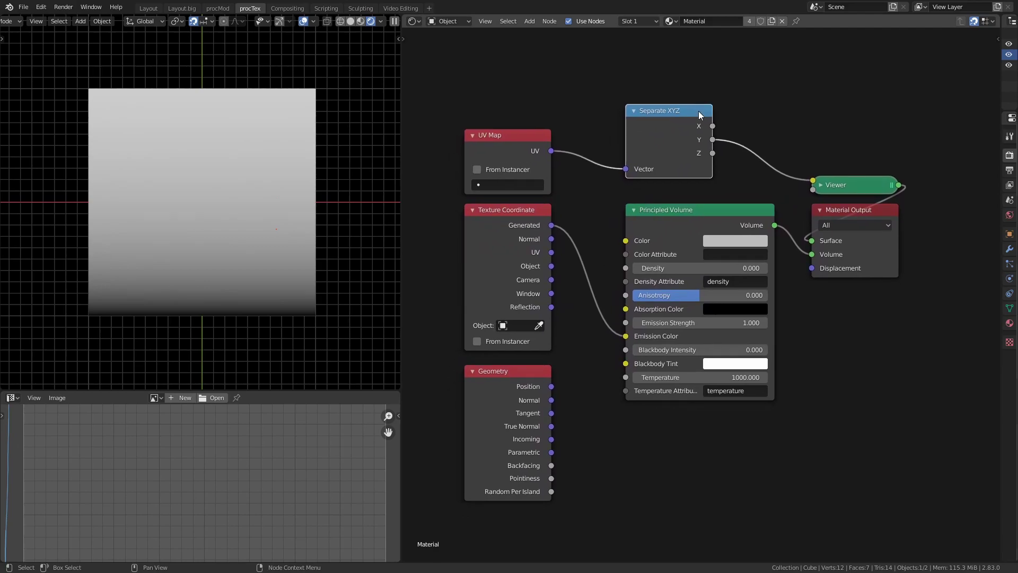
key(x)
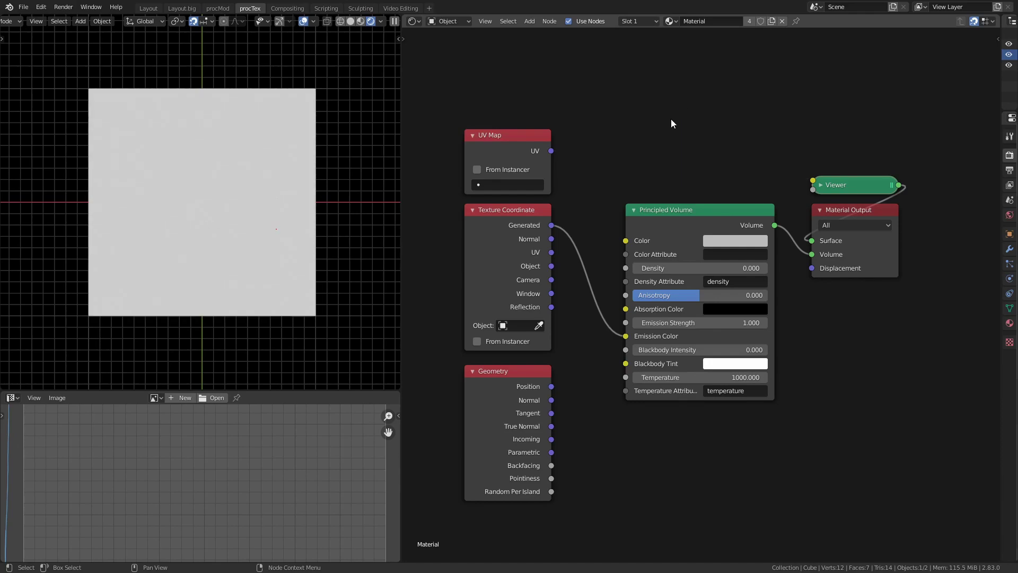
key(x)
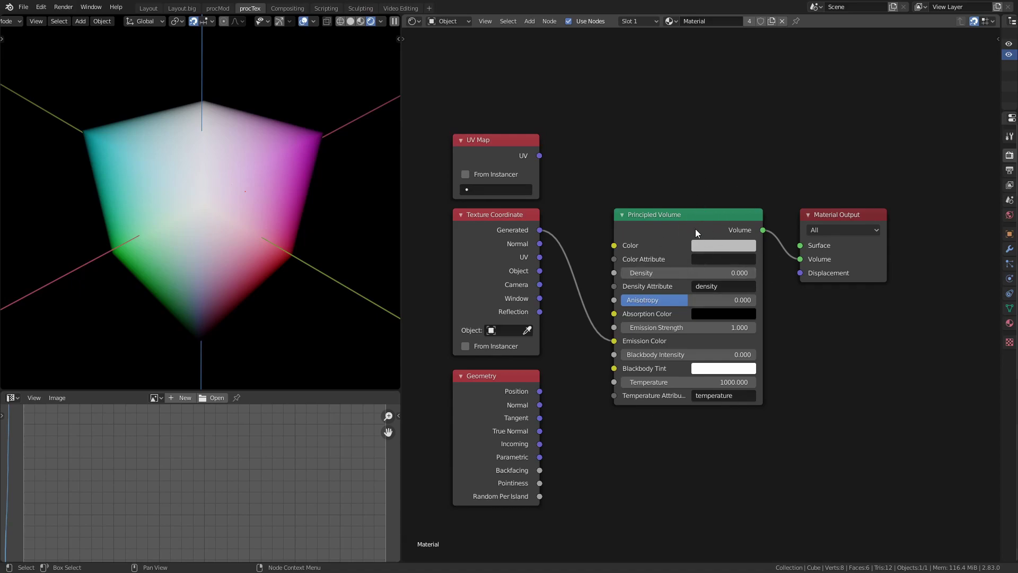
Try the UV Map output as the volume's Emission Color, preview it on the cube's surface instead, and cut the Emission Color link.
middle_drag(261, 352, 243, 285)
drag(539, 155, 614, 340)
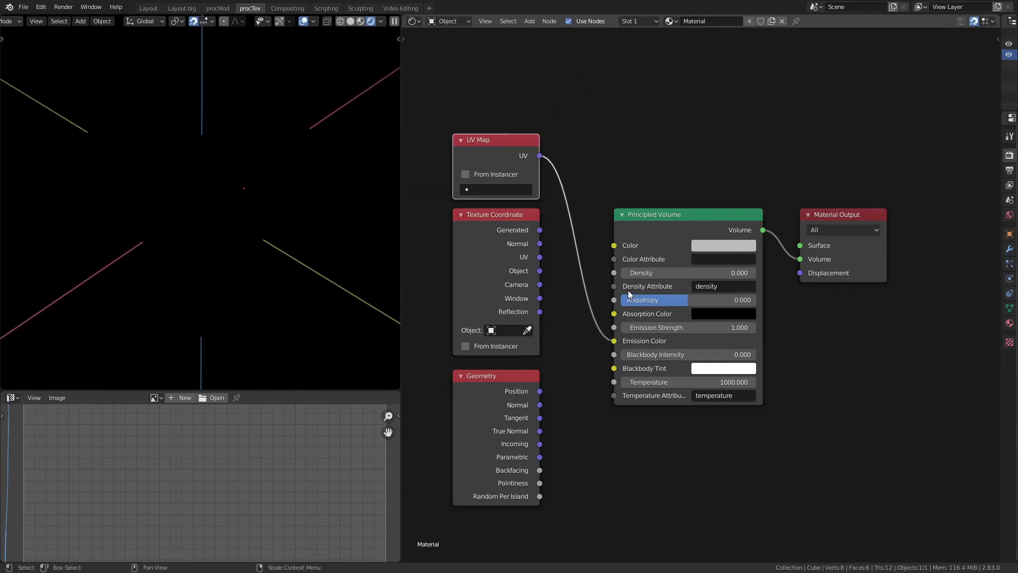
ctrl+shift+click(534, 154)
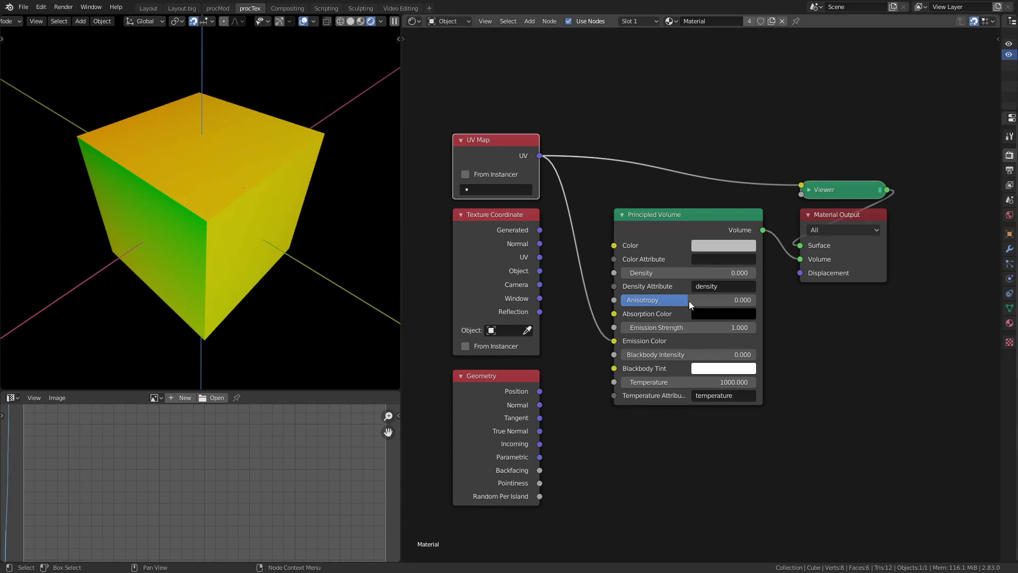
ctrl+right_drag(564, 173, 528, 156)
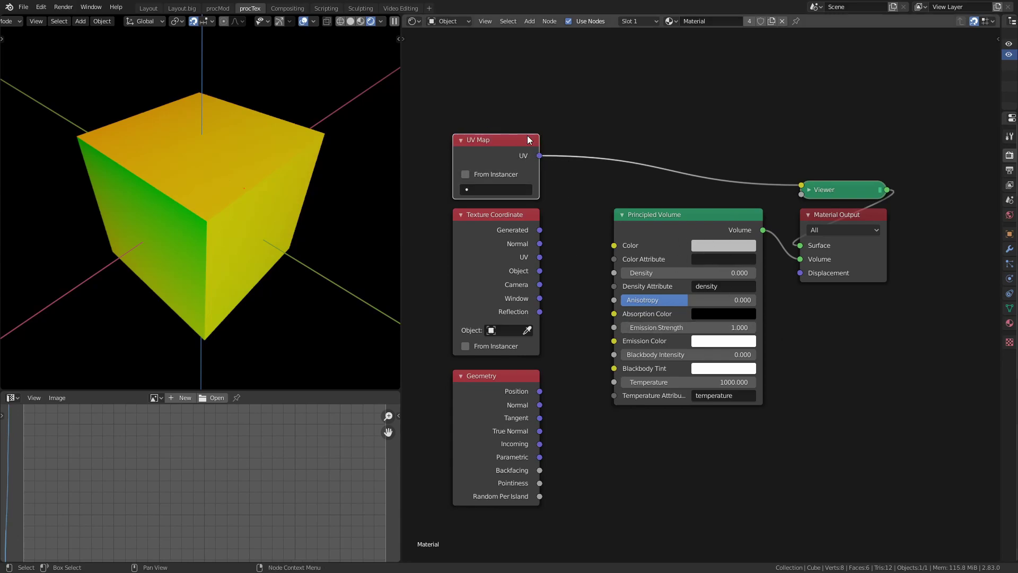
Add a second UV map to the cube and assign UVMap.001 to the UV Map node.
drag(539, 256, 578, 238)
drag(1000, 103, 900, 122)
click(908, 308)
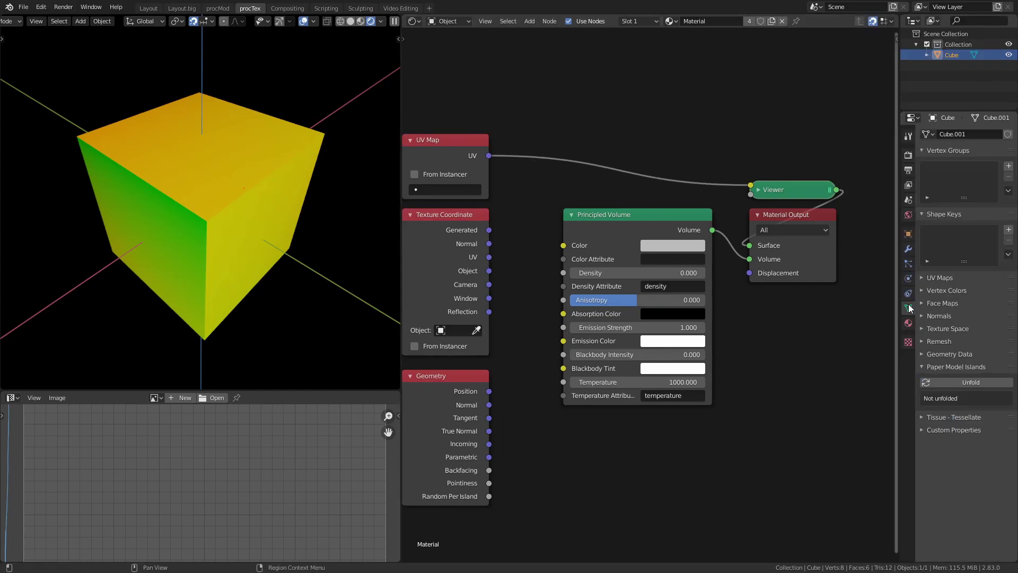
click(942, 279)
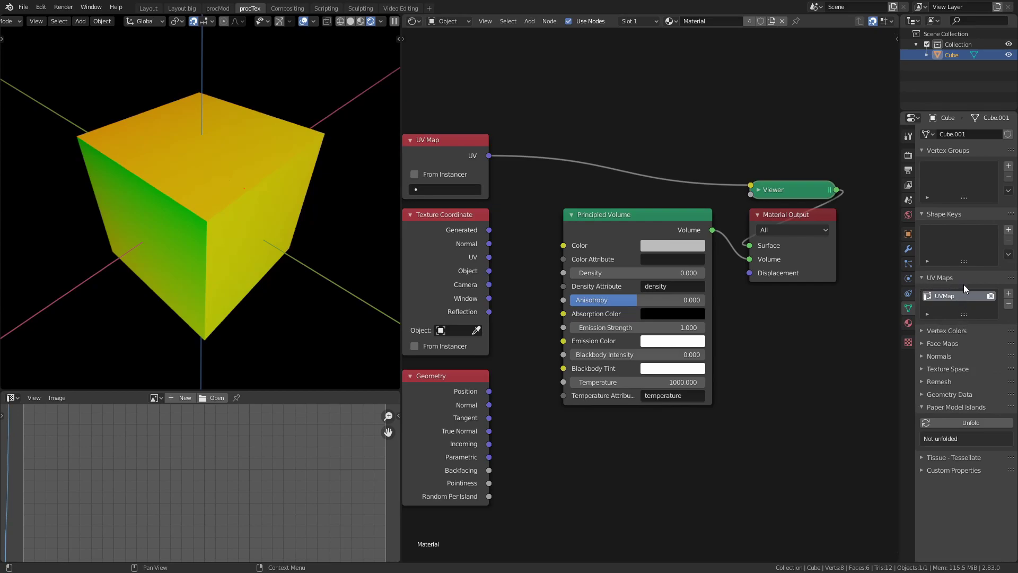
click(1009, 293)
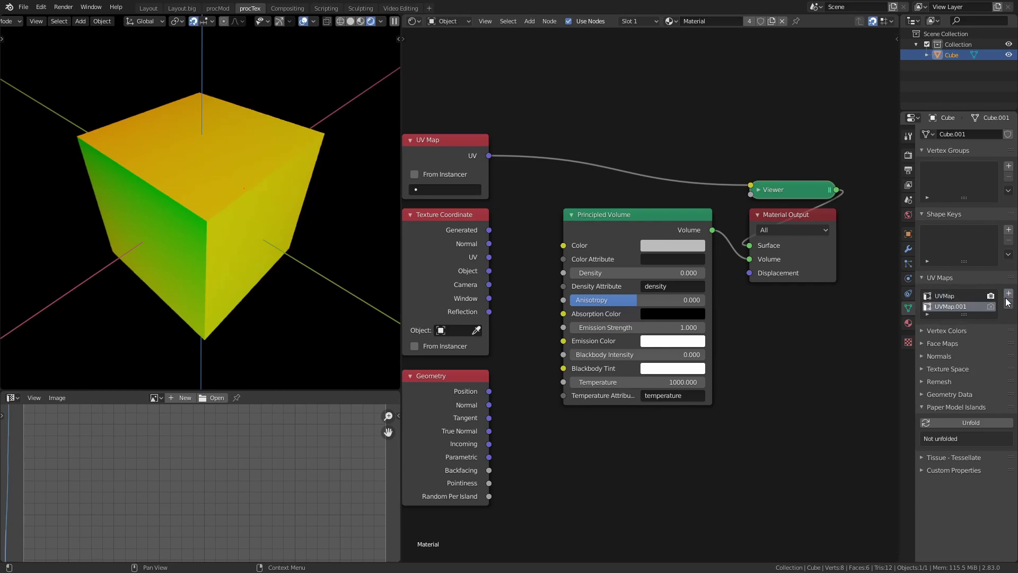
double_click(971, 308)
click(446, 189)
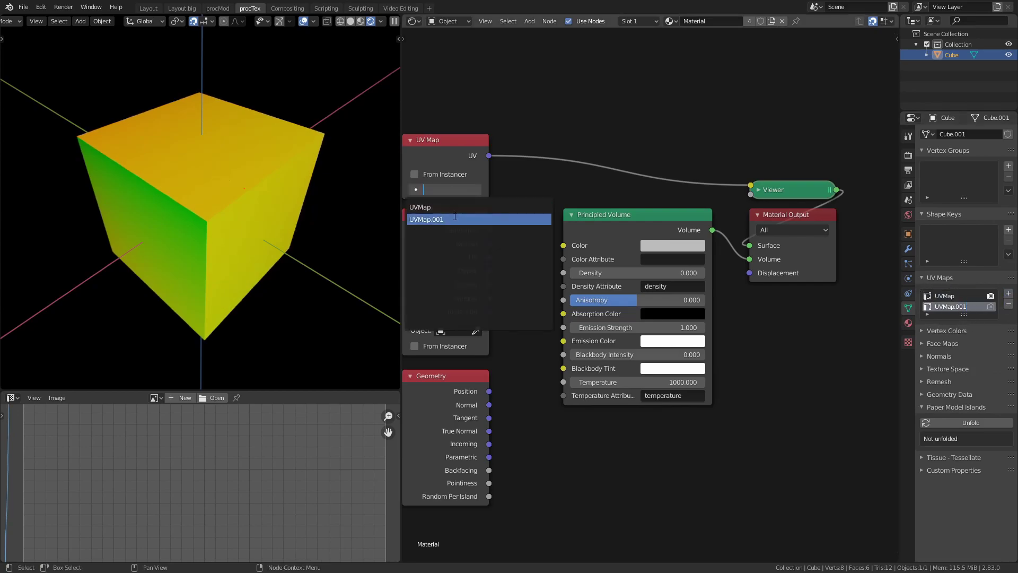
click(455, 219)
Unwrap the cube's UVMap.001 with Smart UV Project and compare its layout with that of UVMap.
ctrl+middle_drag(350, 427, 304, 486)
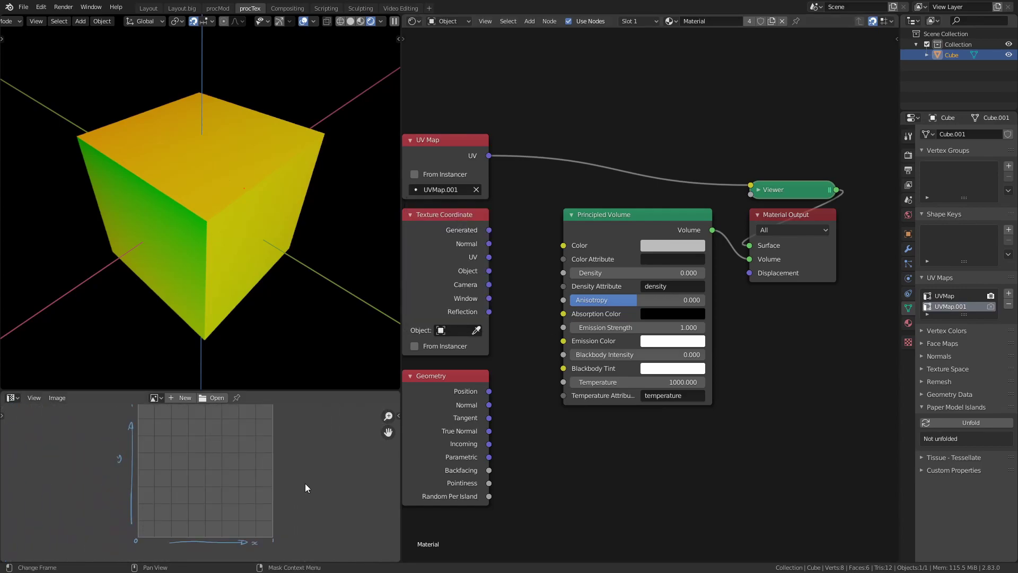
key(Tab)
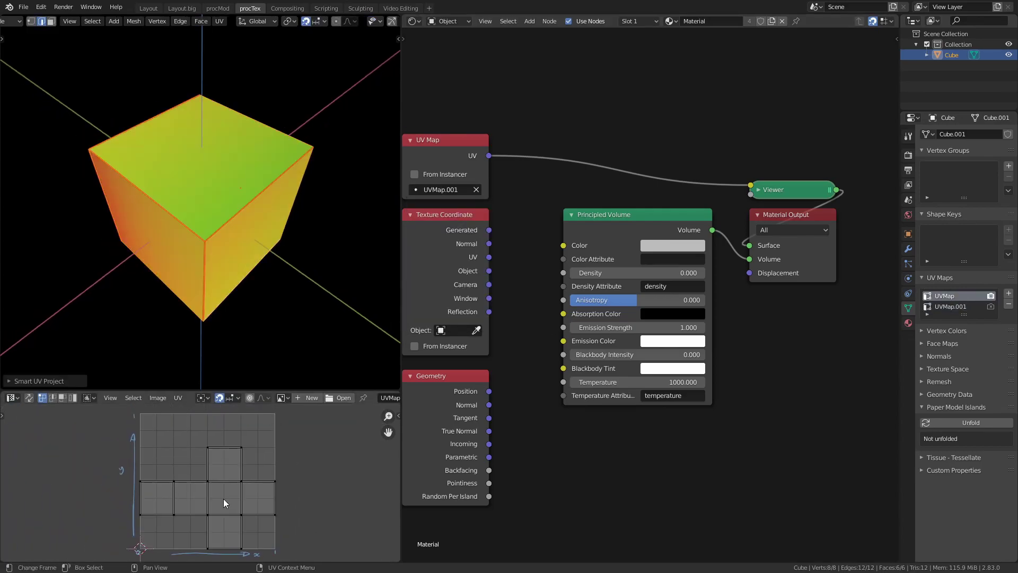
click(950, 307)
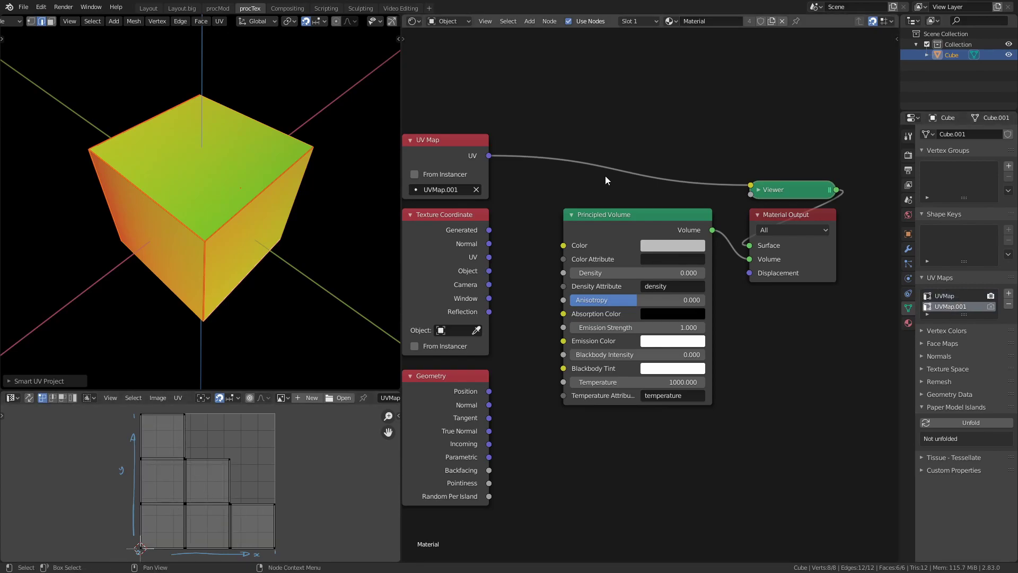
Clear the map name in the UV Map node and preview the Generated texture coordinates on the cube in Object Mode.
middle_drag(548, 122, 588, 128)
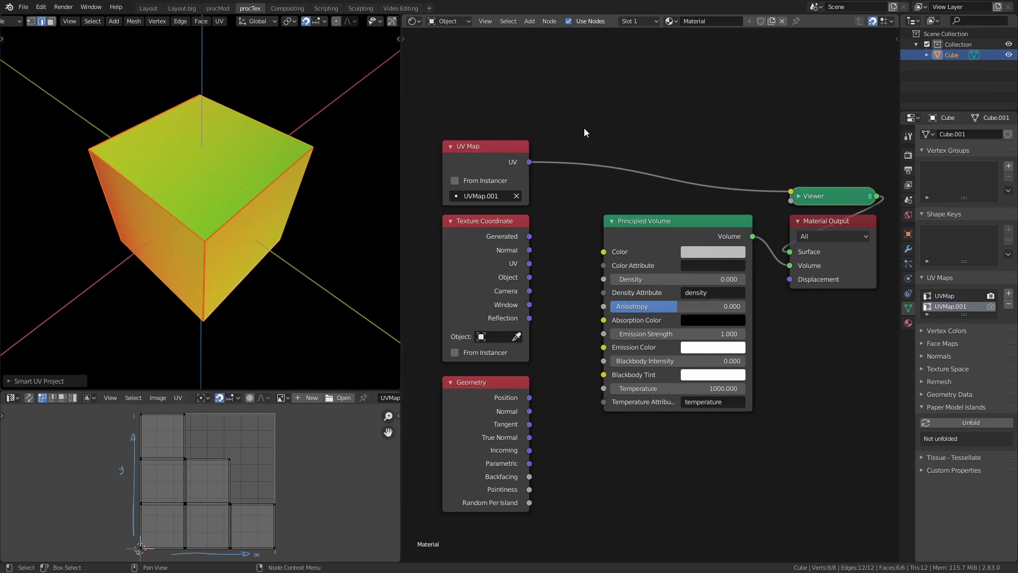
key(ctrl+z)
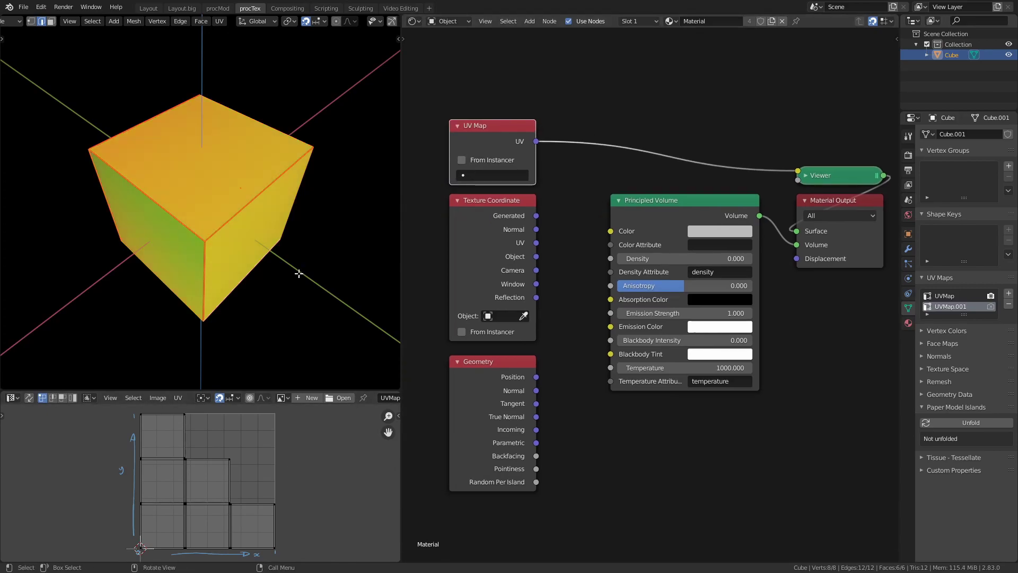
key(Tab)
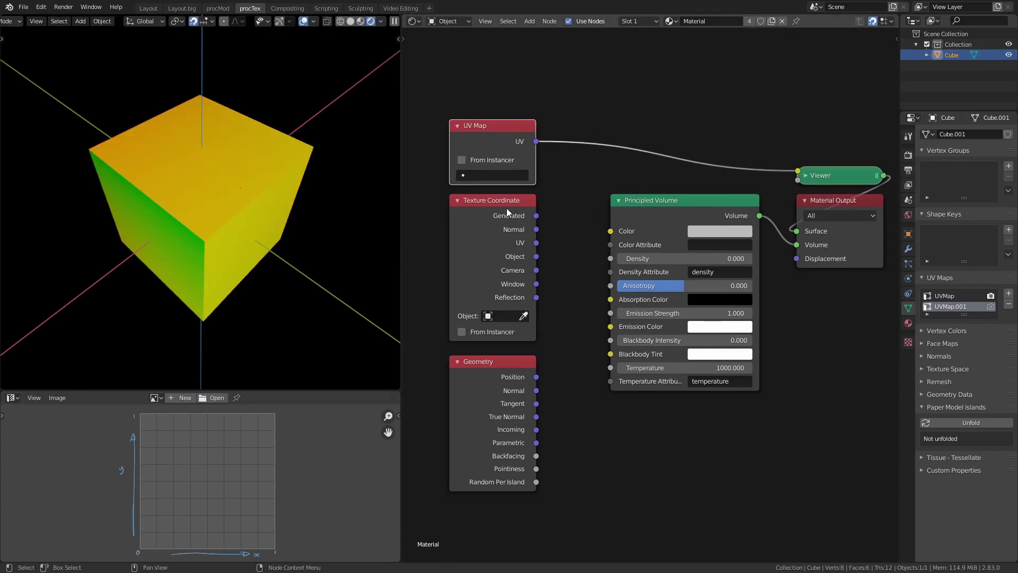
ctrl+shift+click(533, 232)
middle_drag(371, 260, 297, 264)
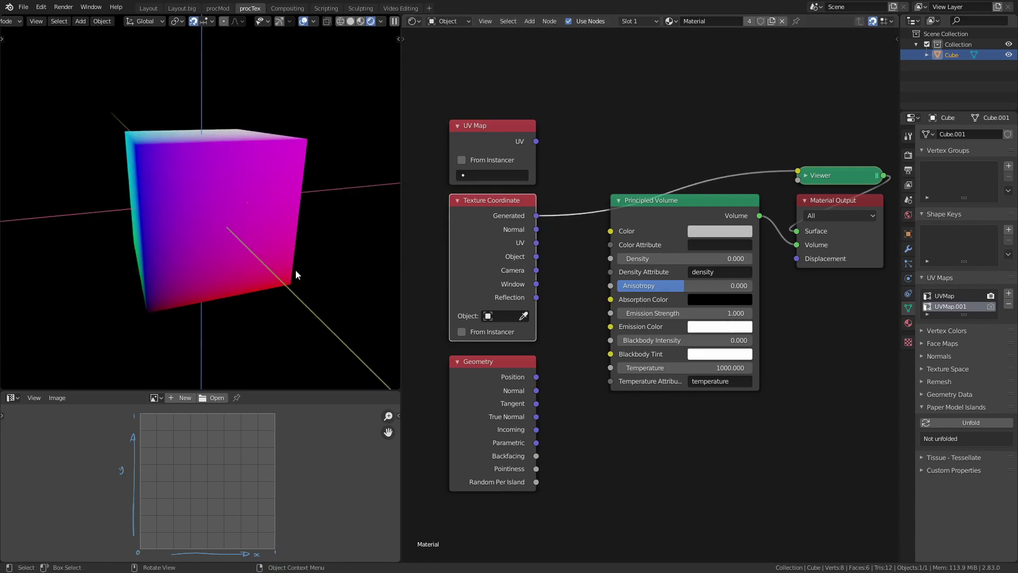
Add a Monkey mesh and move it 3 m up along Z, above the cube.
key(shift+a)
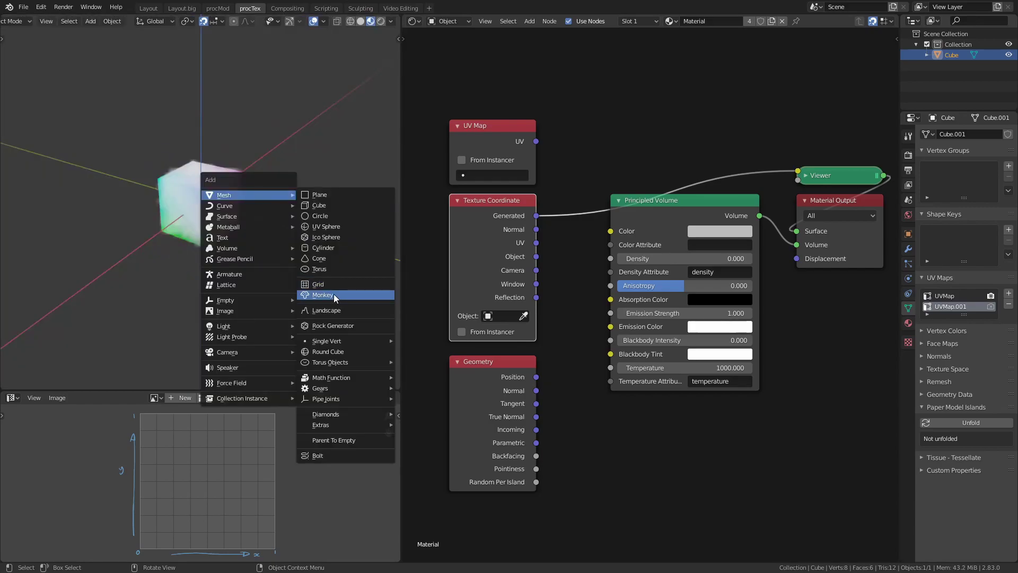
click(333, 294)
key(g)
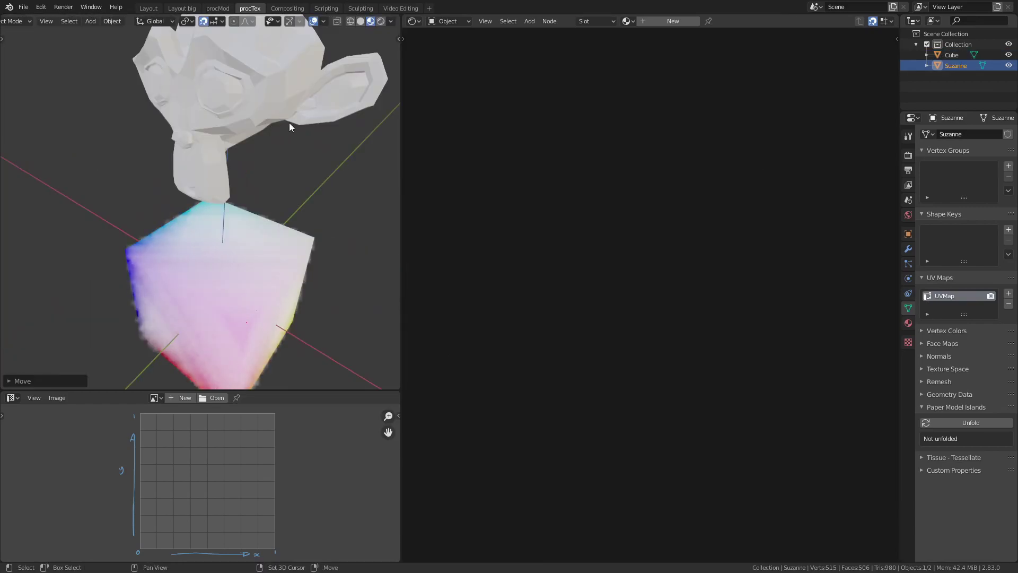
Annotate a rectangular bounding outline around the monkey head in the front view.
mouse_move(289, 123)
middle_down()
mouse_move(295, 182)
mouse_move(320, 166)
middle_up()
drag(149, 151, 151, 215)
drag(253, 152, 252, 209)
drag(252, 225, 148, 230)
drag(149, 152, 260, 154)
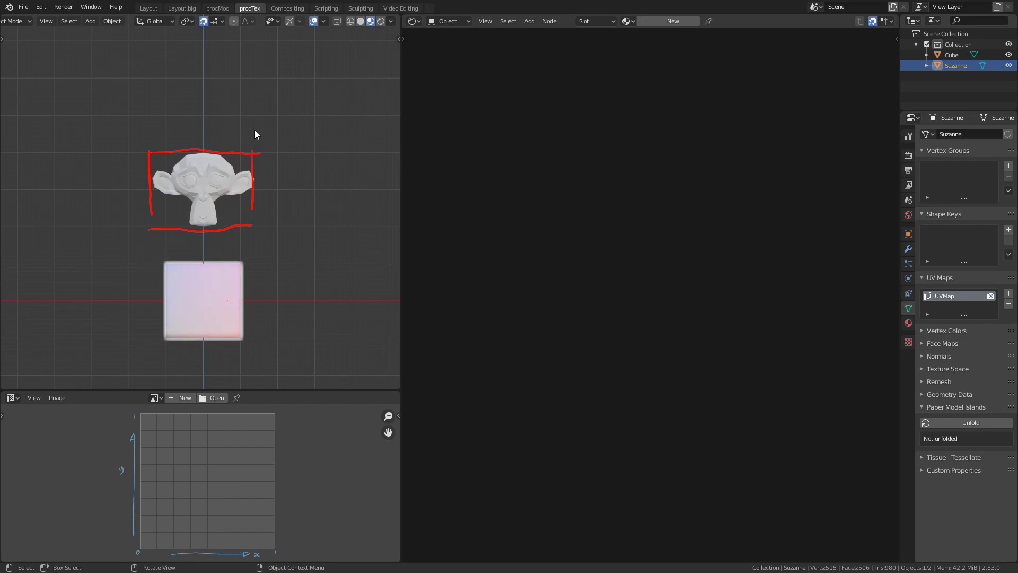
Erase the bounding outline annotation and select the monkey head in an angled view.
mouse_move(254, 130)
middle_down()
mouse_move(135, 179)
mouse_move(231, 102)
middle_up()
click(231, 103)
right_drag(232, 103, 252, 223)
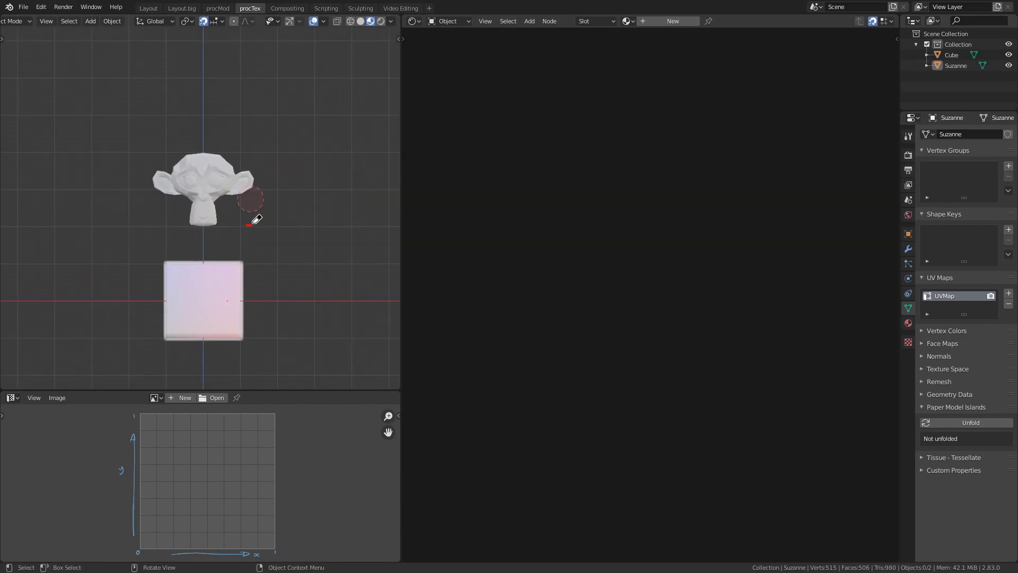
middle_drag(268, 231, 220, 157)
click(238, 164)
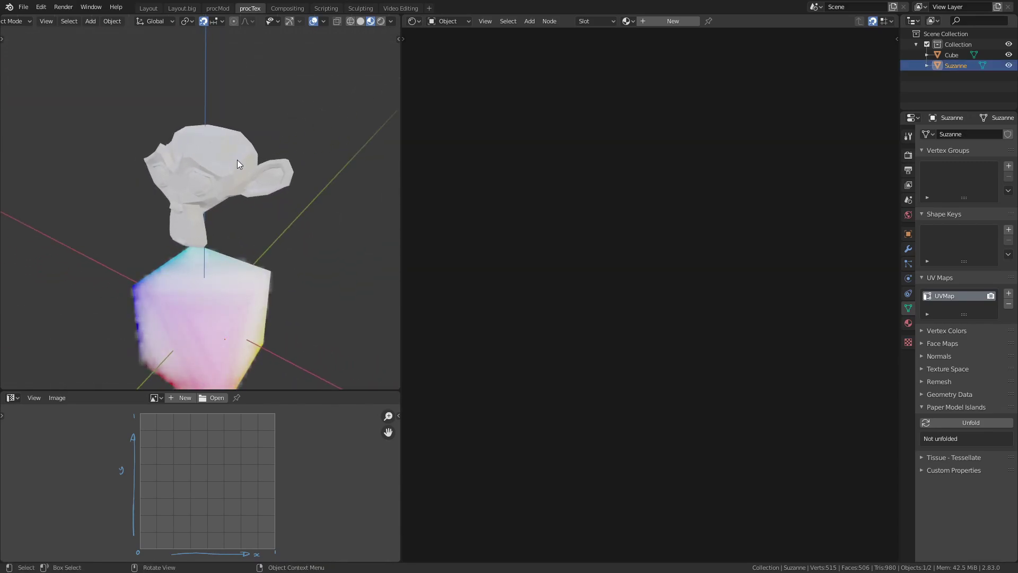
Enable the Bounds display for the monkey head with the Box shape.
click(909, 234)
click(942, 375)
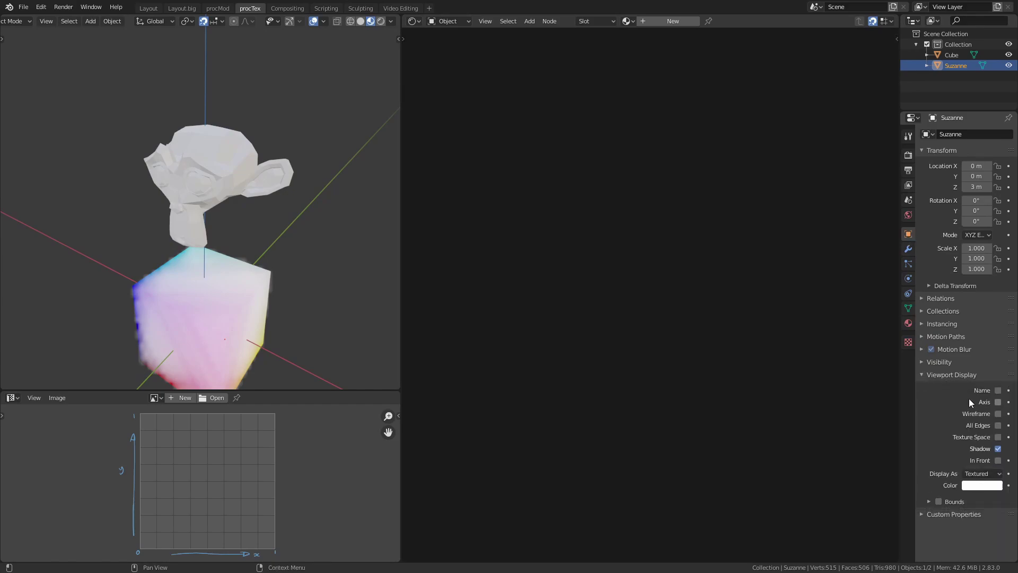
click(939, 501)
click(930, 502)
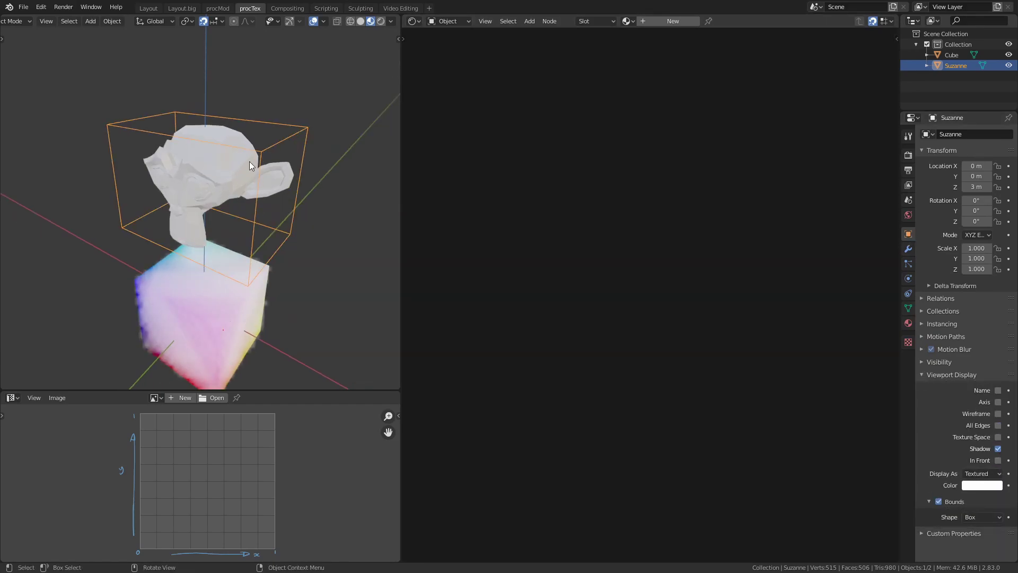
Assign the existing material to the monkey head and examine its Generated coordinate colors in rendered shading.
middle_drag(262, 181, 291, 212)
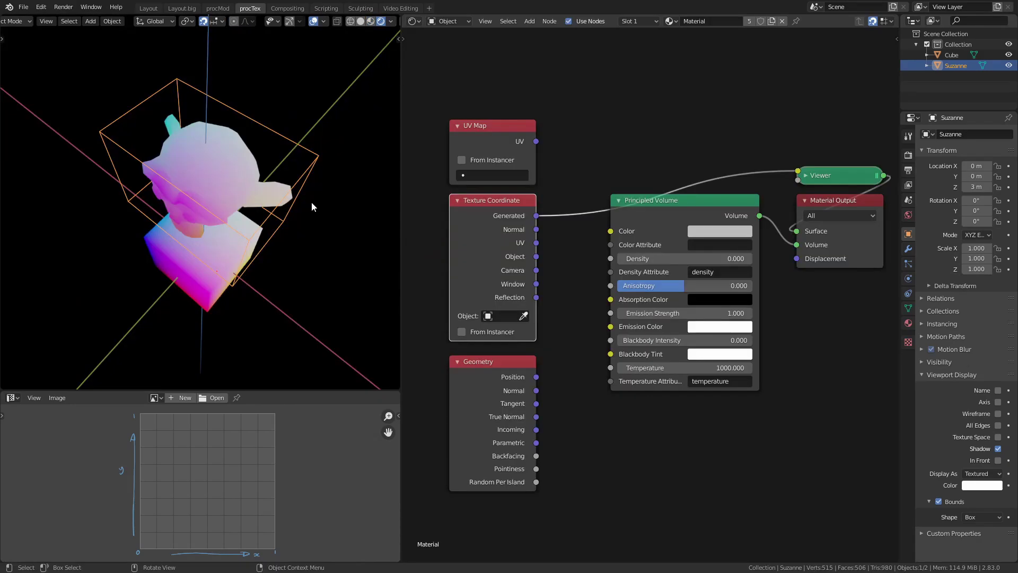
middle_drag(373, 224, 358, 237)
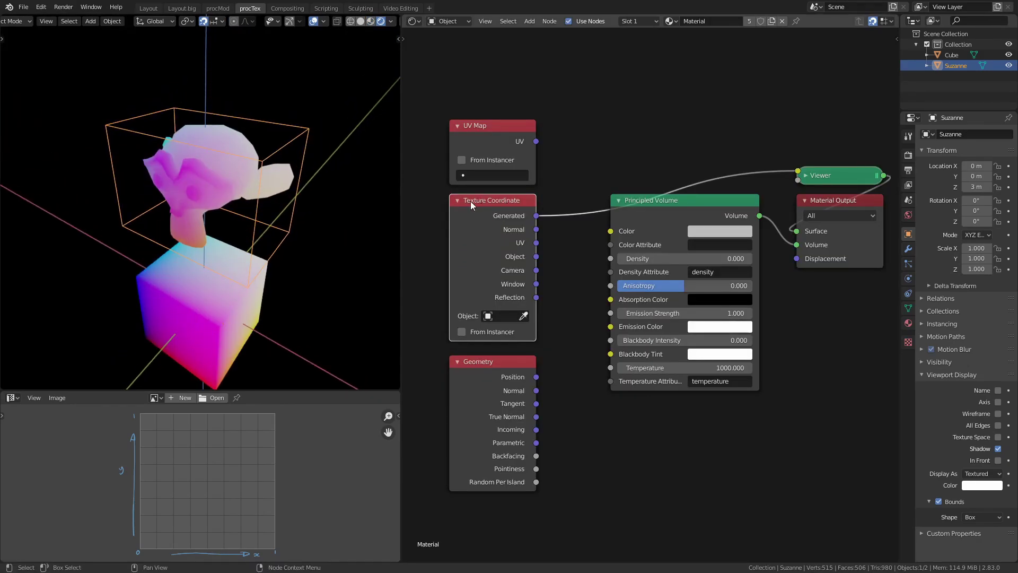
drag(536, 215, 587, 127)
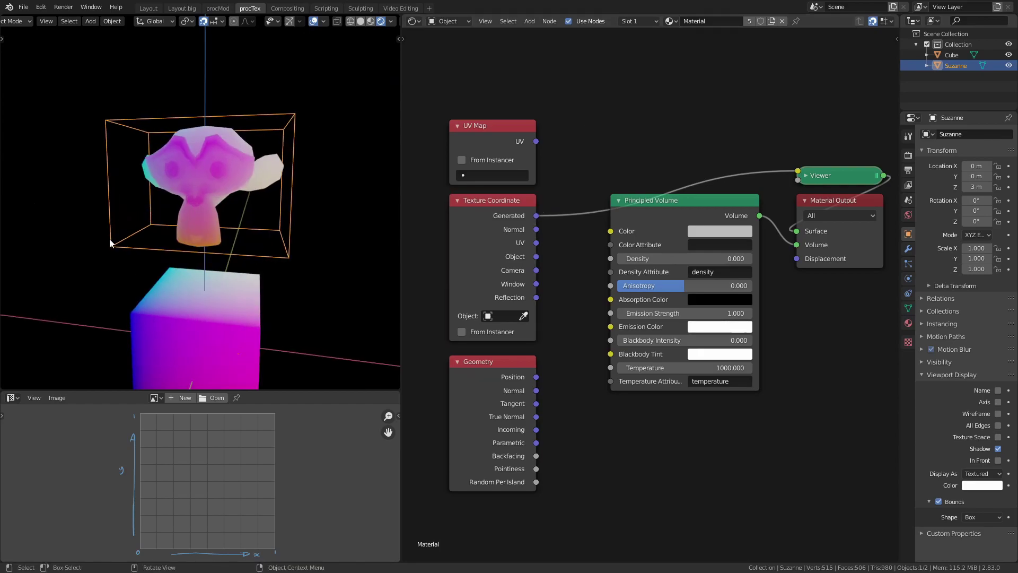
middle_drag(125, 239, 117, 254)
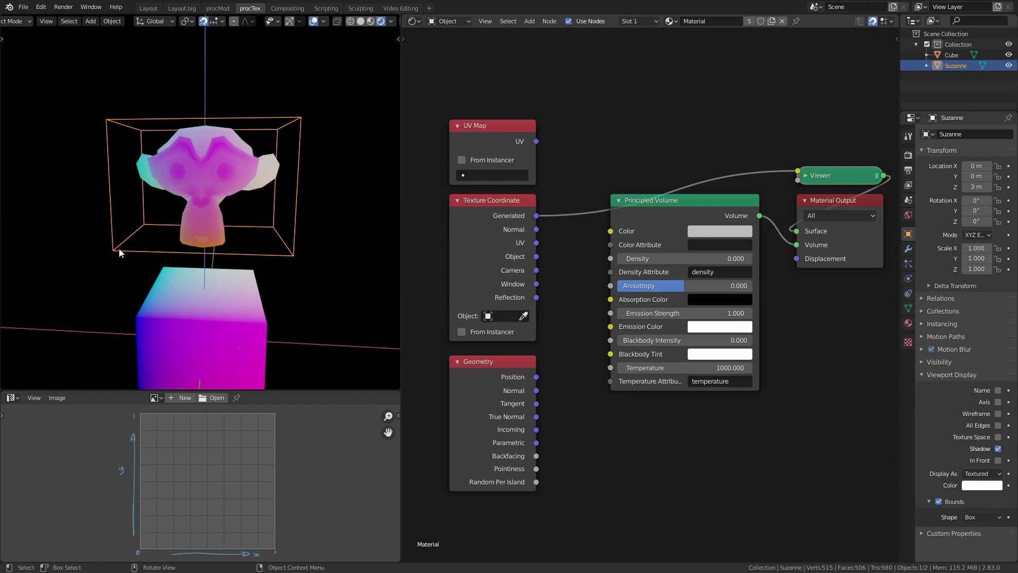
Annotate the height and width directions of the monkey head's bounding box in the front view, and discard the strokes.
key(KP_1)
drag(136, 225, 139, 158)
mouse_move(149, 240)
mouse_down()
mouse_move(248, 239)
mouse_move(247, 248)
mouse_up()
key(KP_7)
key(x)
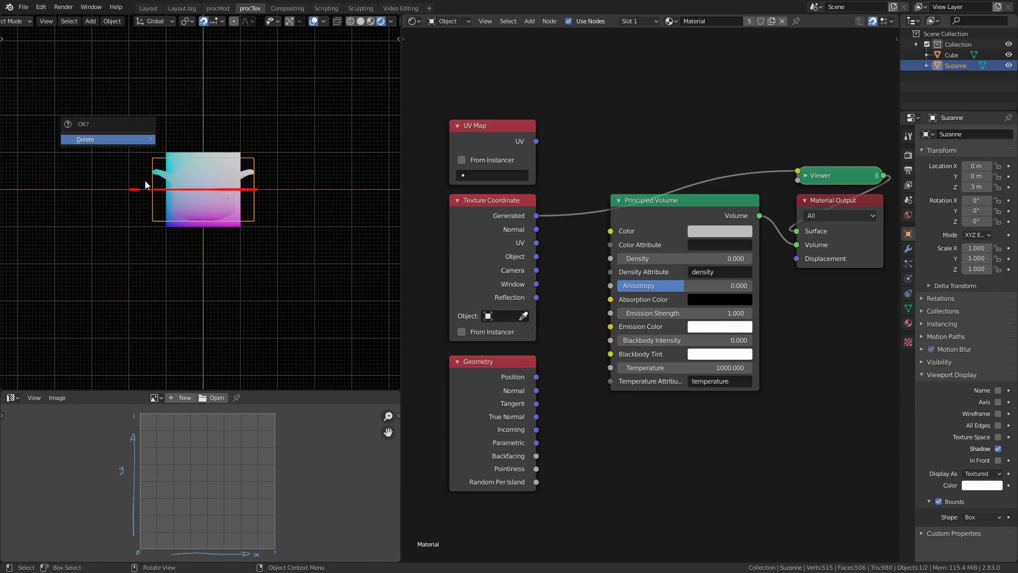
key(x)
click(140, 133)
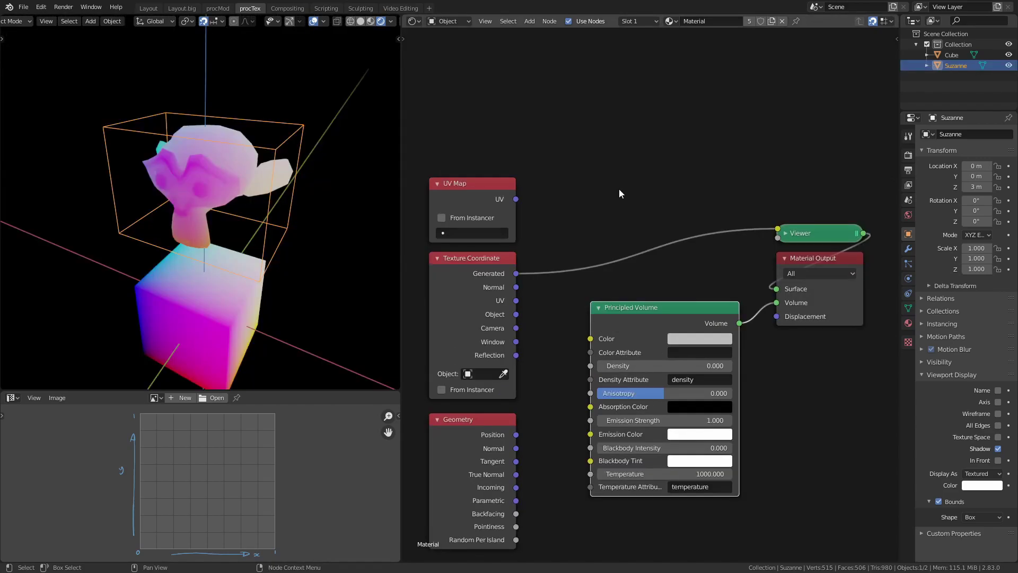
Move the monkey head about 0.356 m along X.
middle_drag(340, 300, 318, 309)
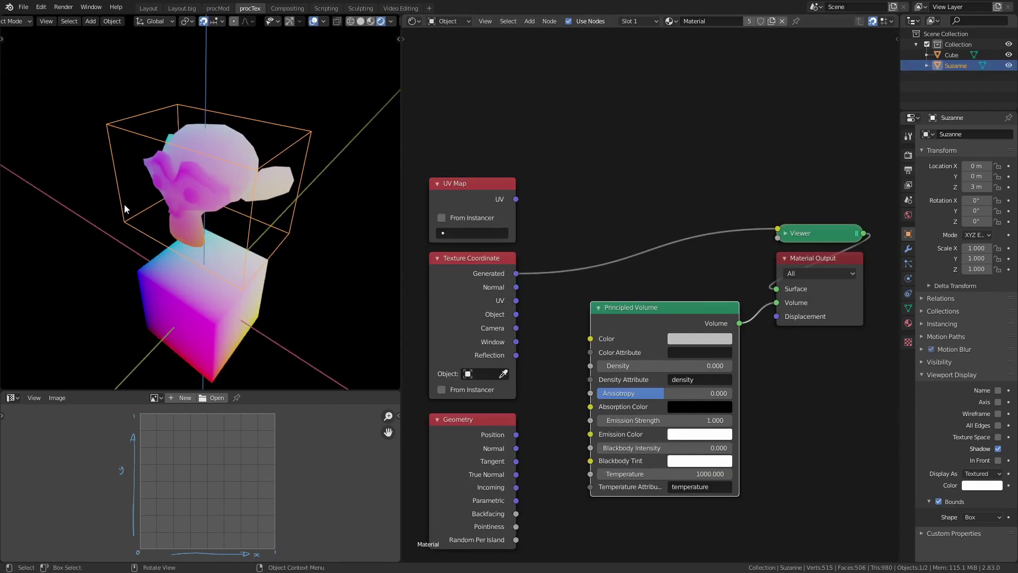
middle_drag(180, 212, 165, 176)
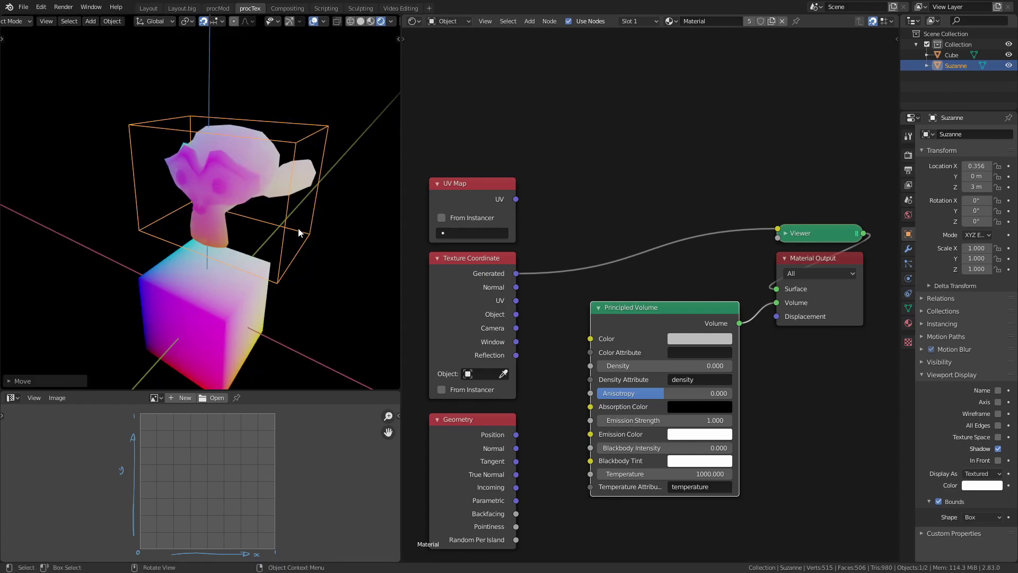
Insert a Voronoi Texture and a ColorRamp between Generated and the Viewer, and compare the spots on the cube and monkey head from the front.
middle_drag(314, 190, 299, 213)
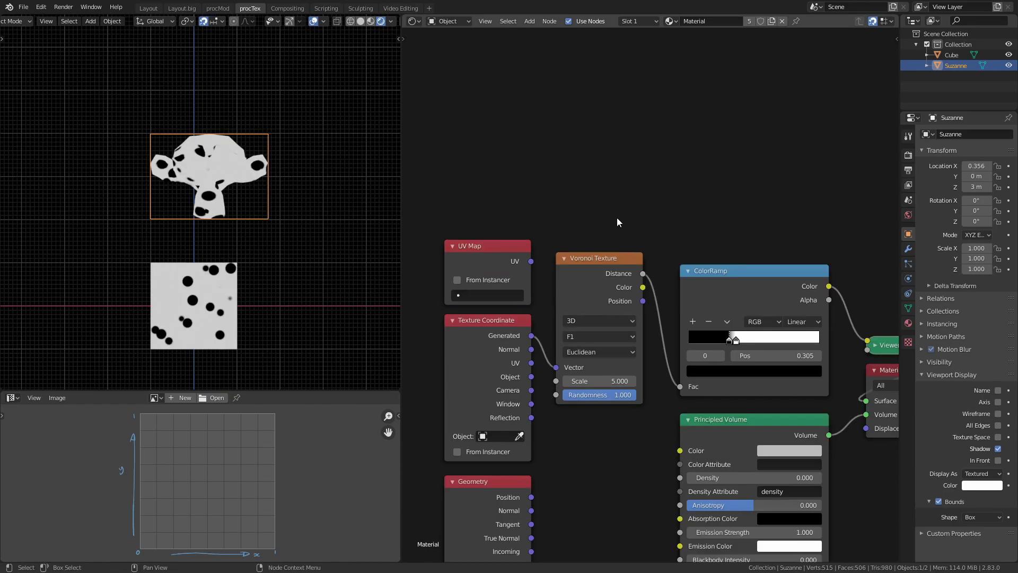
drag(609, 259, 621, 272)
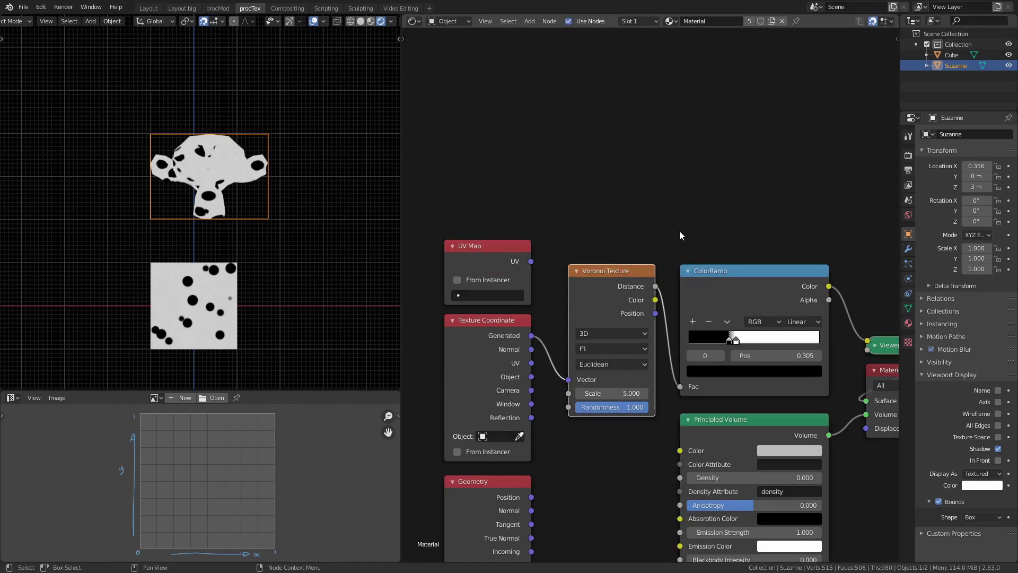
shift+middle_drag(247, 301, 251, 199)
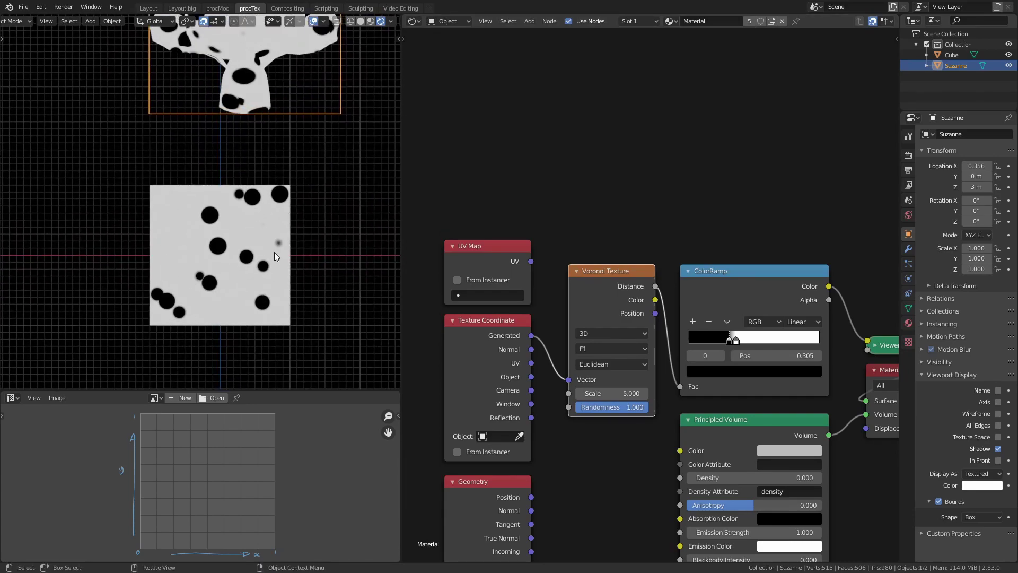
shift+middle_drag(290, 126, 274, 267)
scroll(276, 173, up, 3)
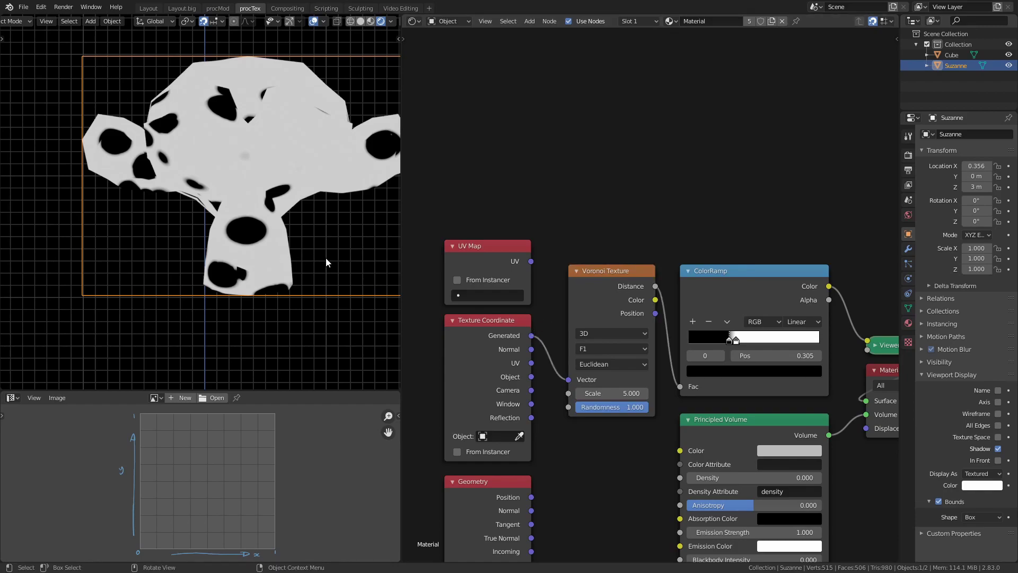
scroll(297, 153, down, 3)
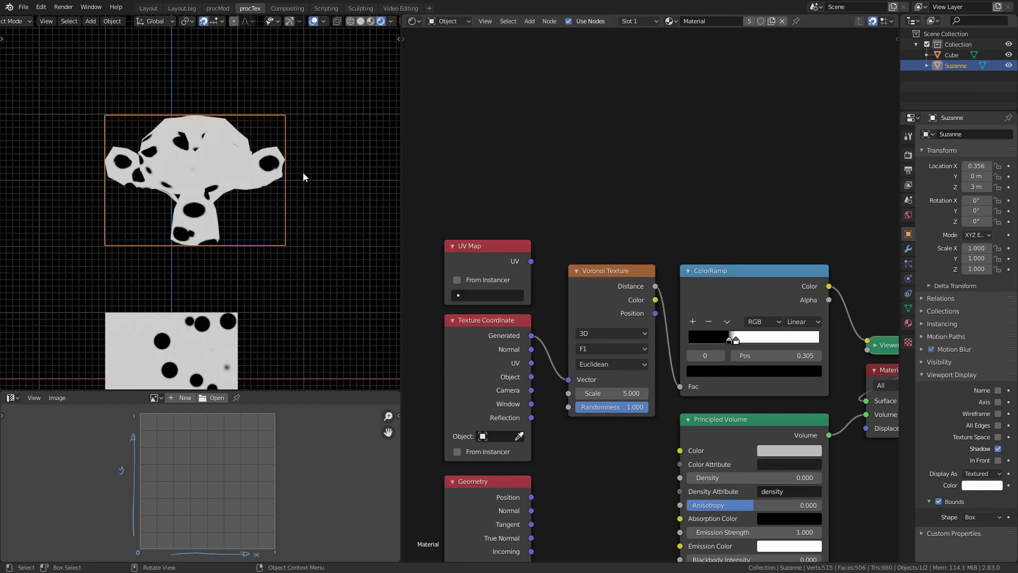
Remove the Voronoi Texture and ColorRamp nodes and preview the Texture Coordinate's Normal output through the Viewer.
mouse_move(564, 442)
ctrl+right_down()
mouse_move(560, 324)
mouse_move(558, 336)
ctrl+right_up()
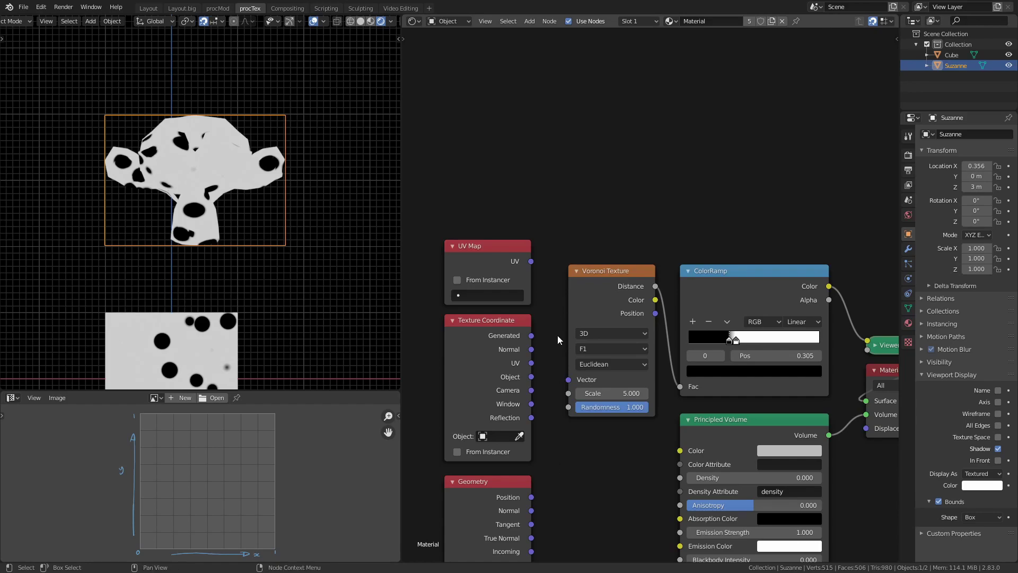
click(624, 286)
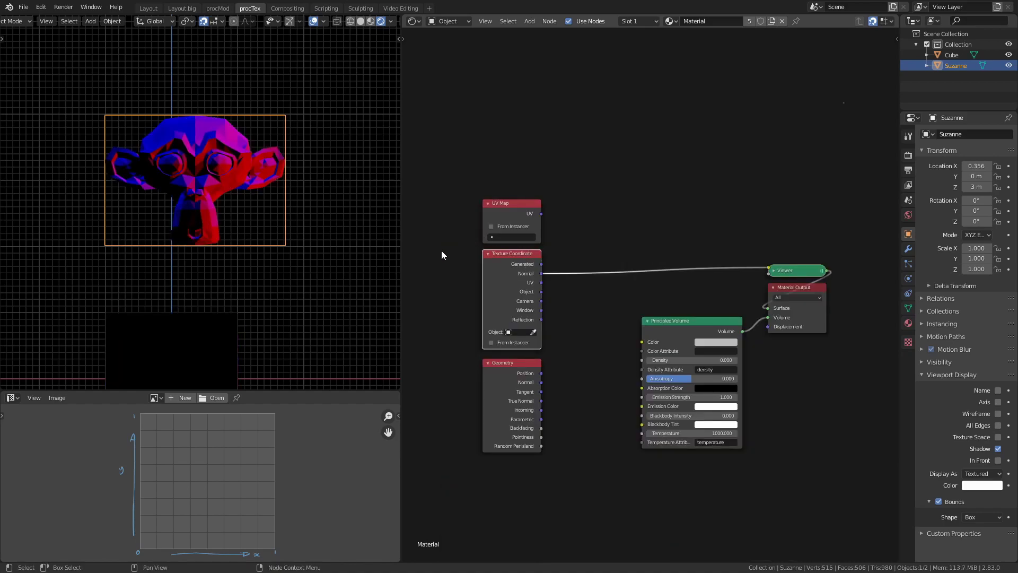
middle_drag(324, 249, 235, 197)
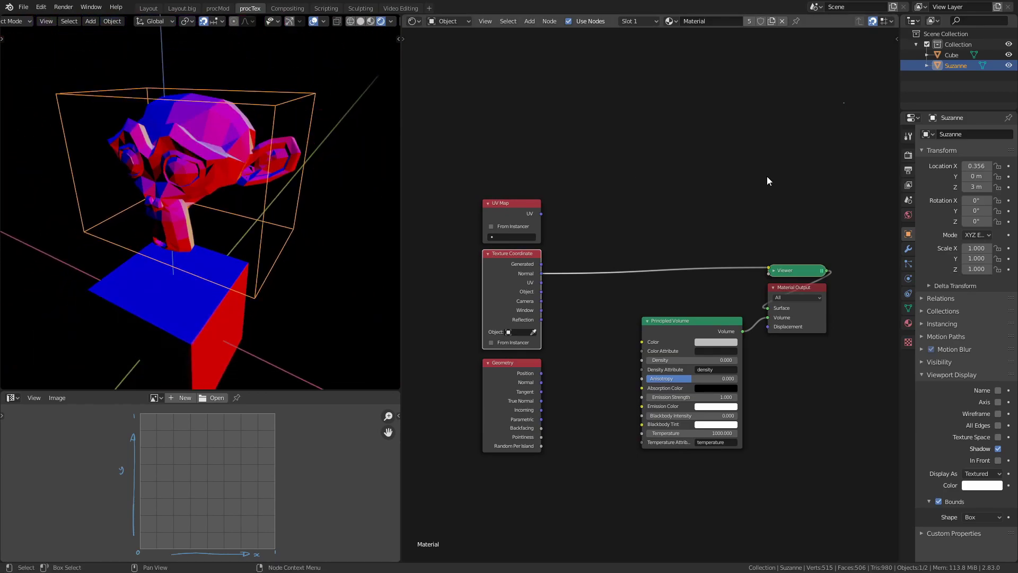
Annotate a horizontal surface line with a perpendicular normal arrow above the nodes, and an upward stroke on the cube's top face.
mouse_move(610, 179)
mouse_down()
mouse_move(823, 177)
mouse_move(663, 178)
mouse_move(715, 49)
mouse_move(715, 95)
mouse_up()
mouse_move(695, 167)
mouse_down()
mouse_move(706, 168)
mouse_move(694, 181)
mouse_up()
shift+middle_drag(140, 268, 155, 220)
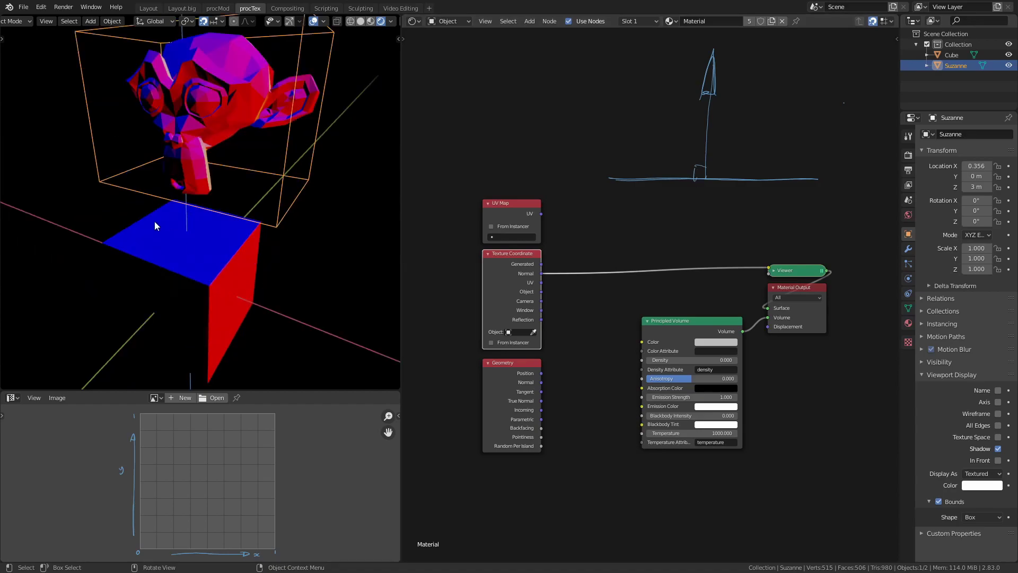
drag(187, 237, 188, 216)
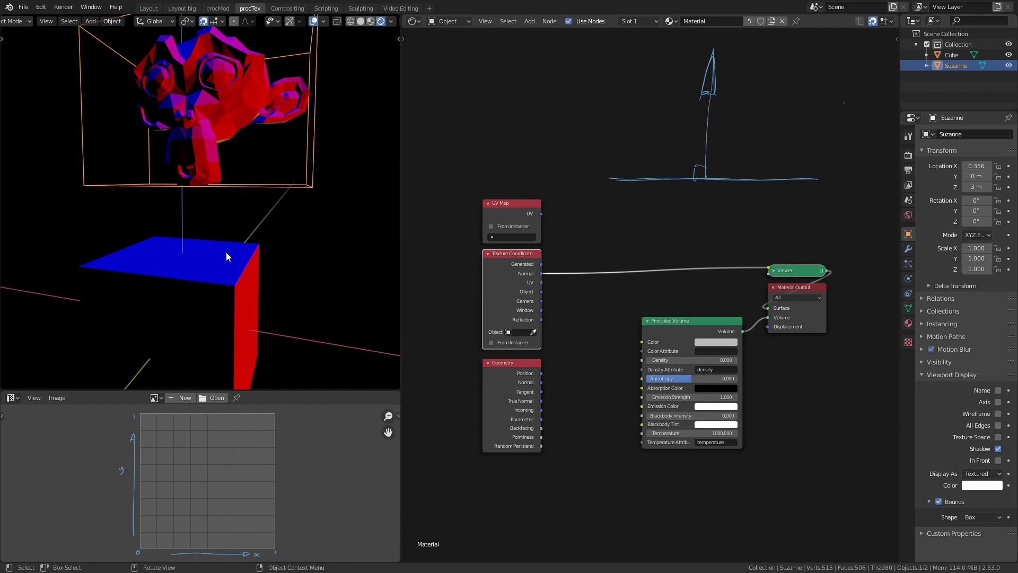
Examine how the Normal colors vary across the cube and monkey head faces from several sides.
middle_drag(226, 257, 317, 205)
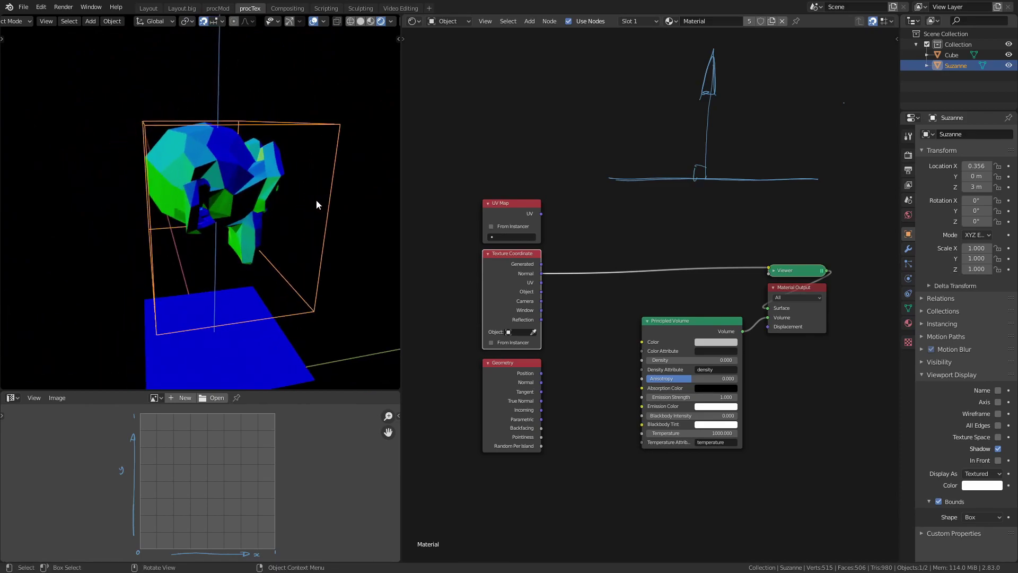
middle_drag(157, 221, 251, 207)
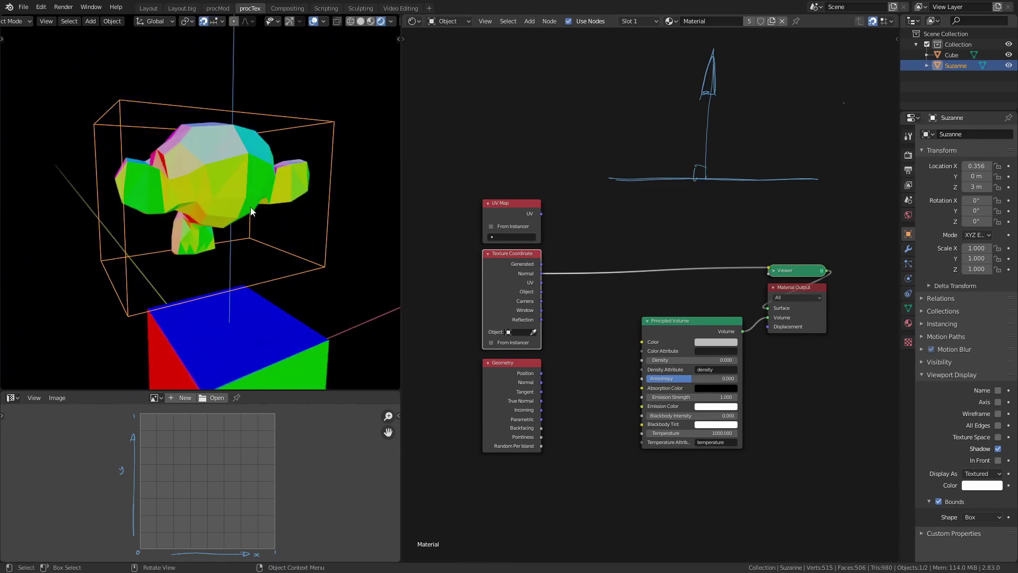
middle_drag(285, 165, 198, 151)
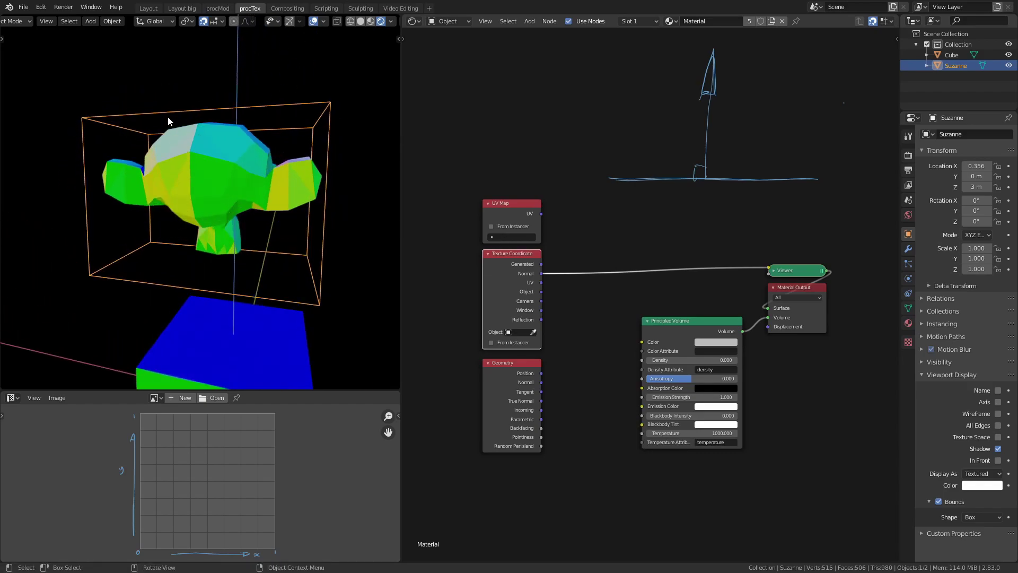
middle_drag(211, 220, 277, 194)
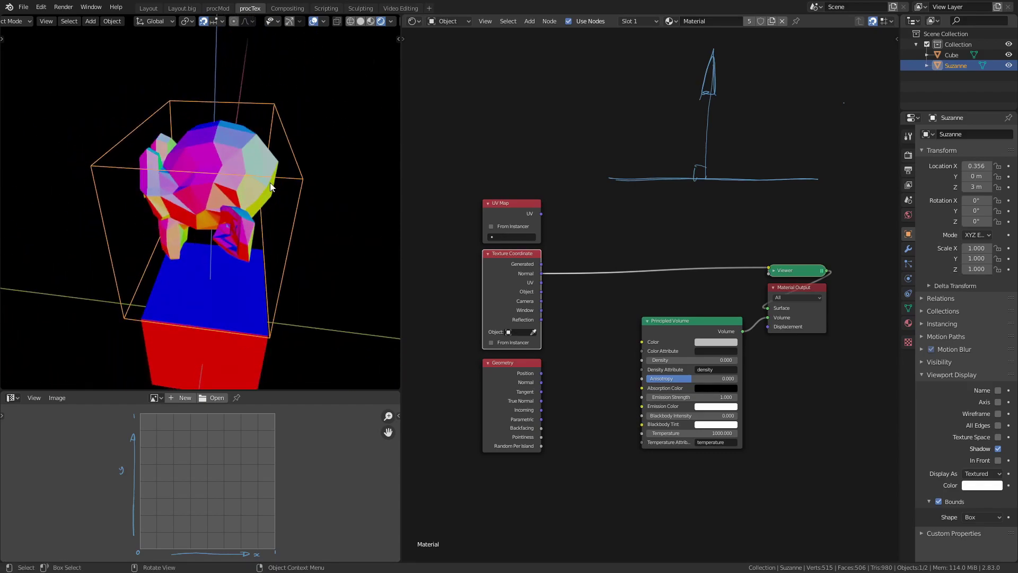
Preview the Texture Coordinate's UV output through the Viewer and show the selected cube's UV maps.
ctrl+shift+click(511, 281)
middle_drag(228, 297, 241, 320)
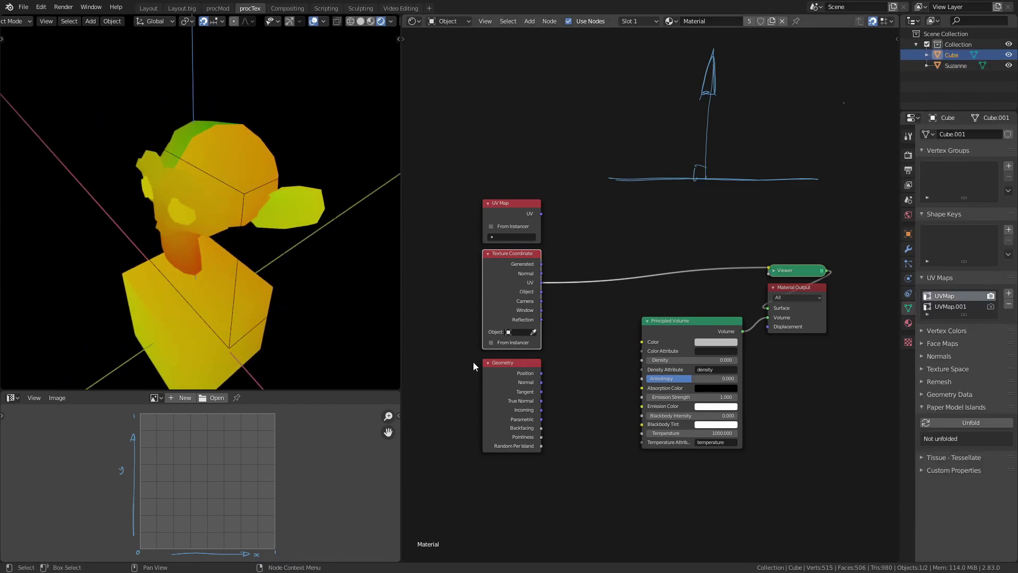
Alternate the cube's active render UV map between UVMap.001 and UVMap, ending on UVMap.
click(991, 306)
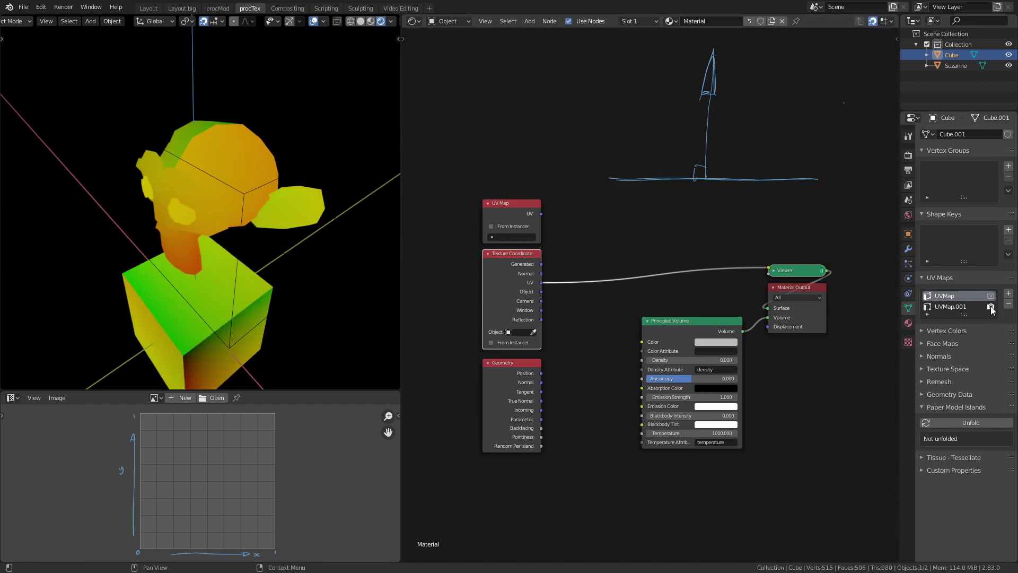
click(991, 296)
click(990, 306)
click(991, 296)
click(991, 307)
click(991, 295)
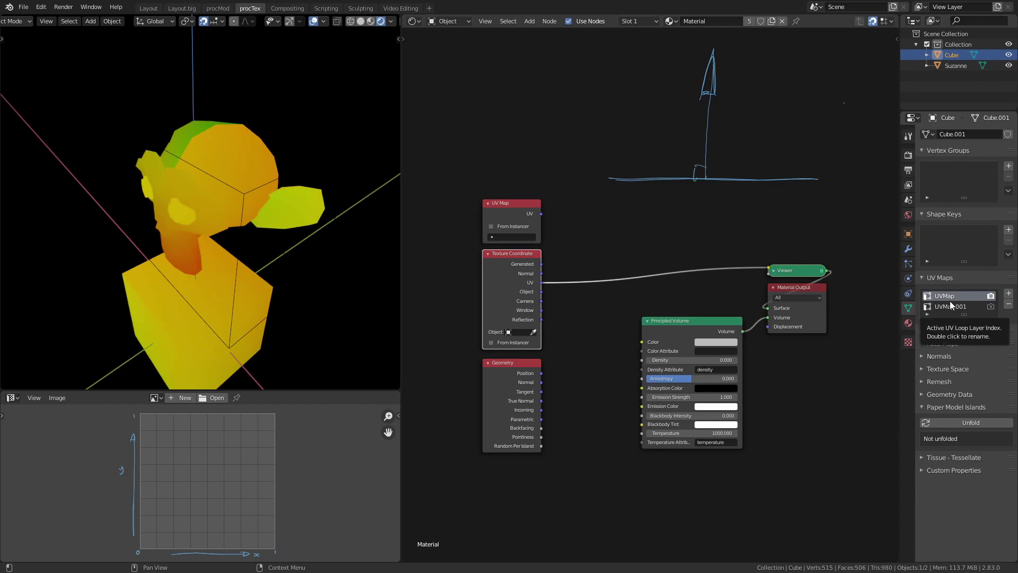
Replace the Viewer by linking the Object coordinate output to the Principled Volume's Emission Color, and show object origins in the viewport overlays.
mouse_move(538, 269)
middle_down()
mouse_move(564, 243)
mouse_move(567, 181)
middle_up()
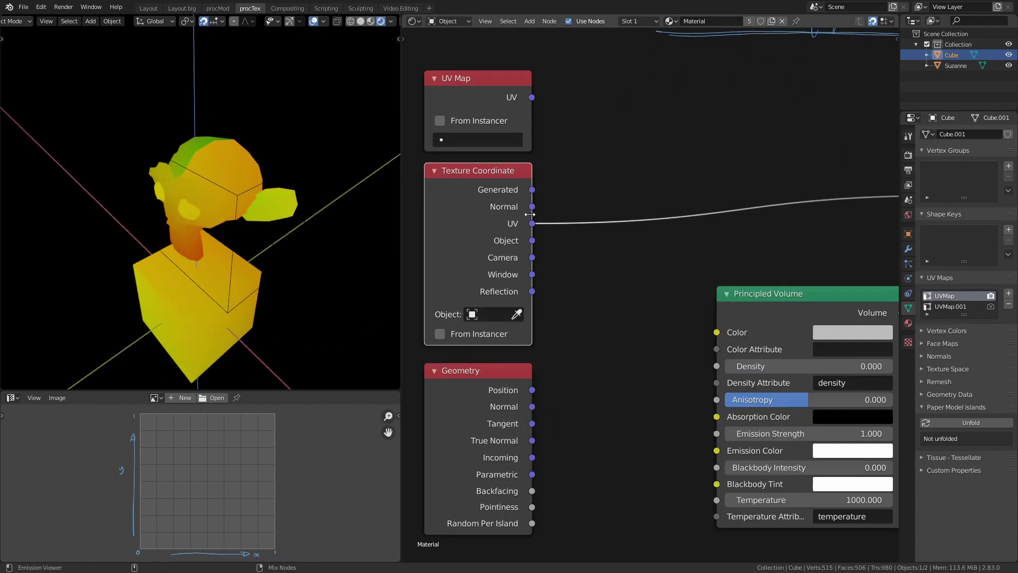
ctrl+shift+click(516, 180)
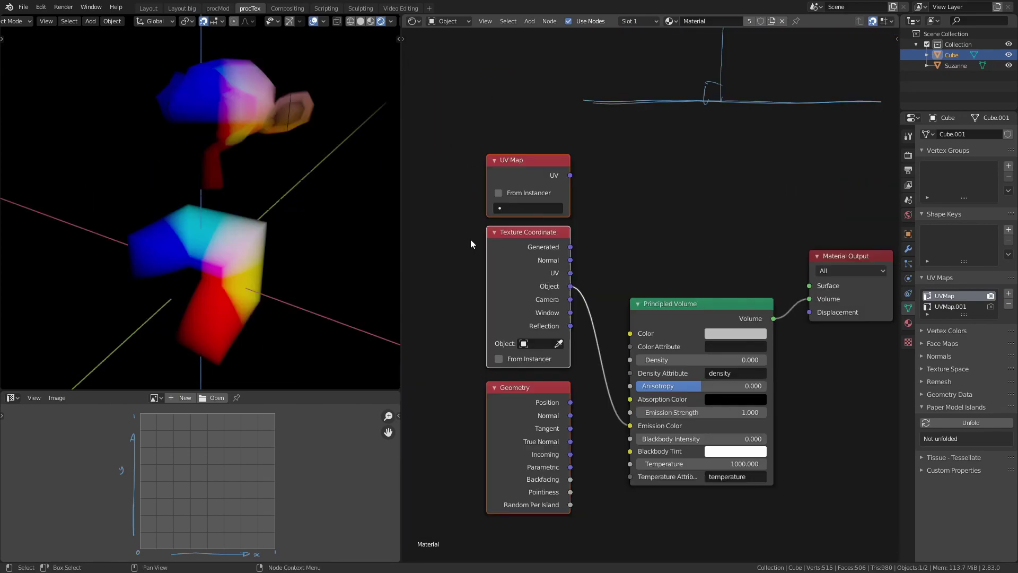
click(391, 21)
click(324, 22)
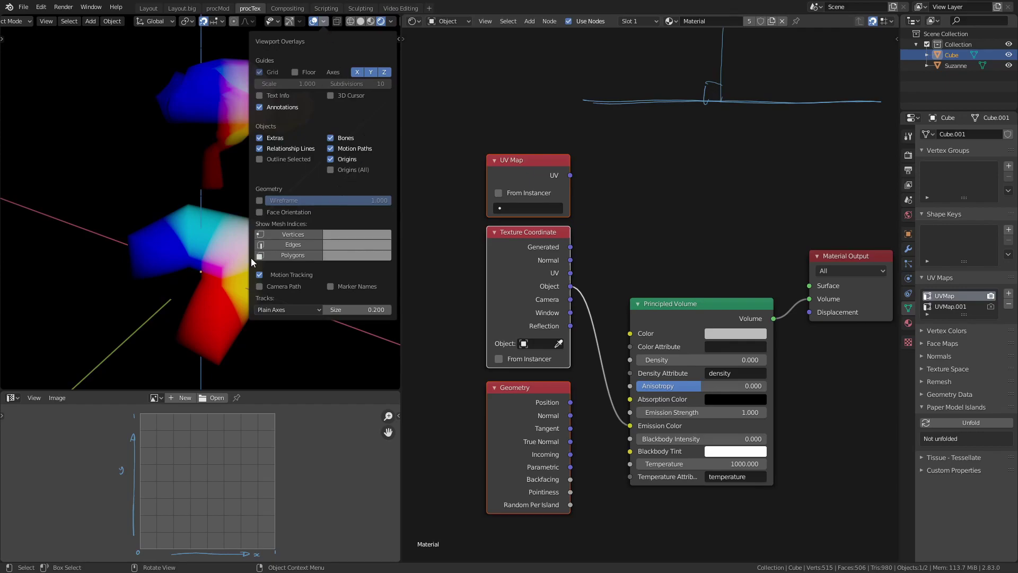
Stretch the cube to a Z scale of 1.870 and apply its rotation and scale.
middle_drag(219, 295, 279, 249)
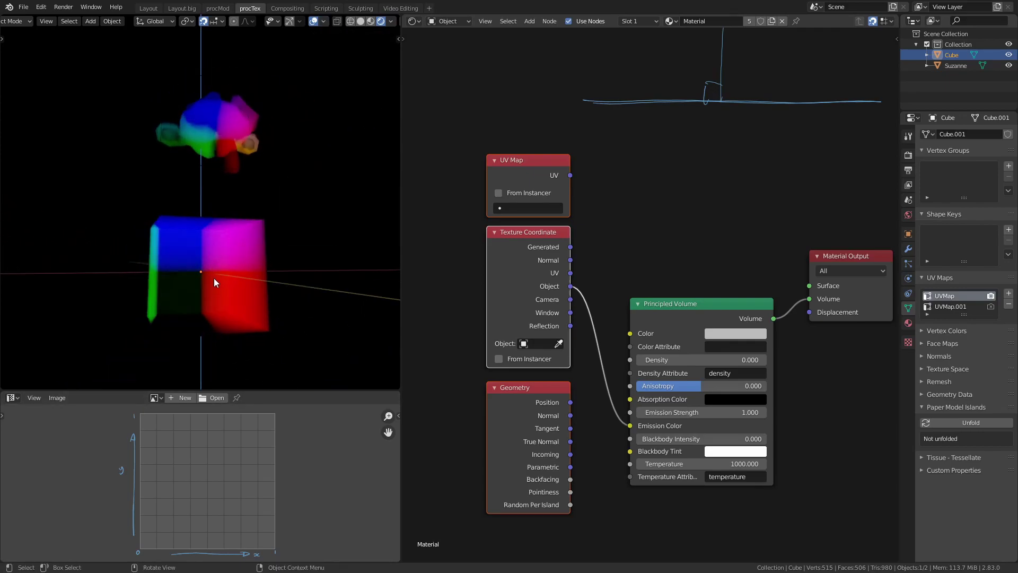
middle_drag(214, 278, 231, 237)
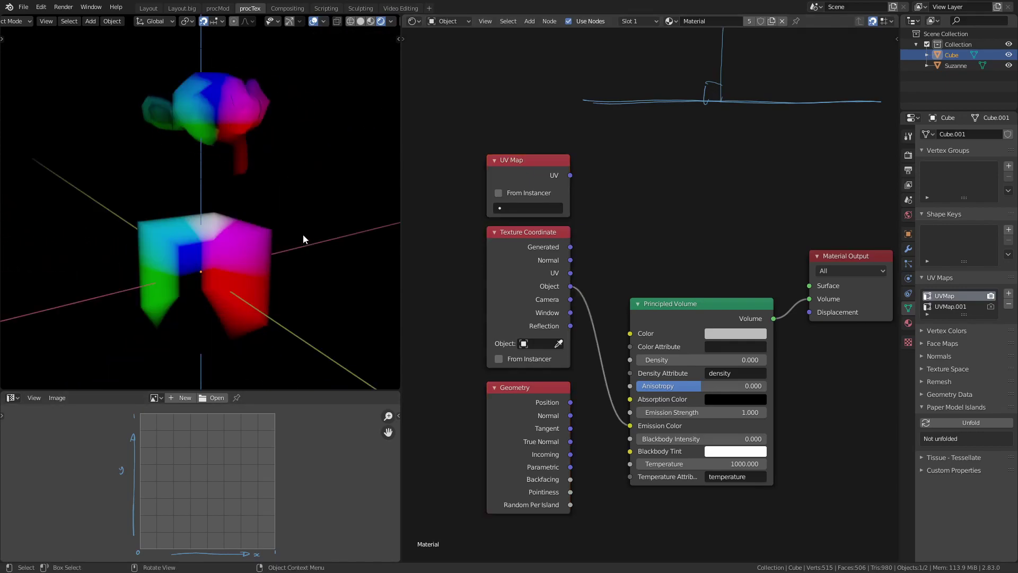
mouse_move(297, 227)
middle_down()
mouse_move(279, 222)
mouse_move(291, 218)
middle_up()
key(n)
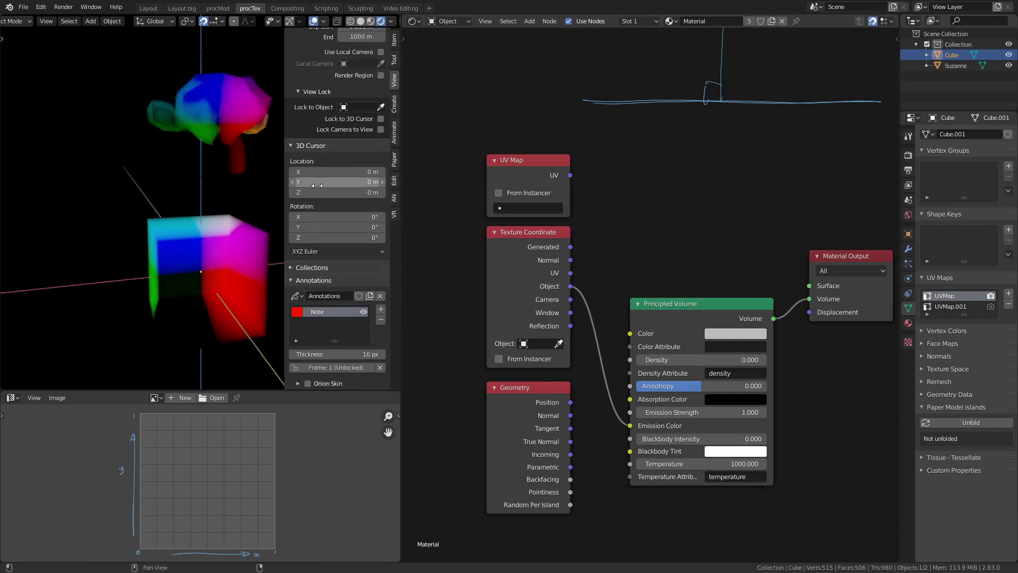
click(394, 40)
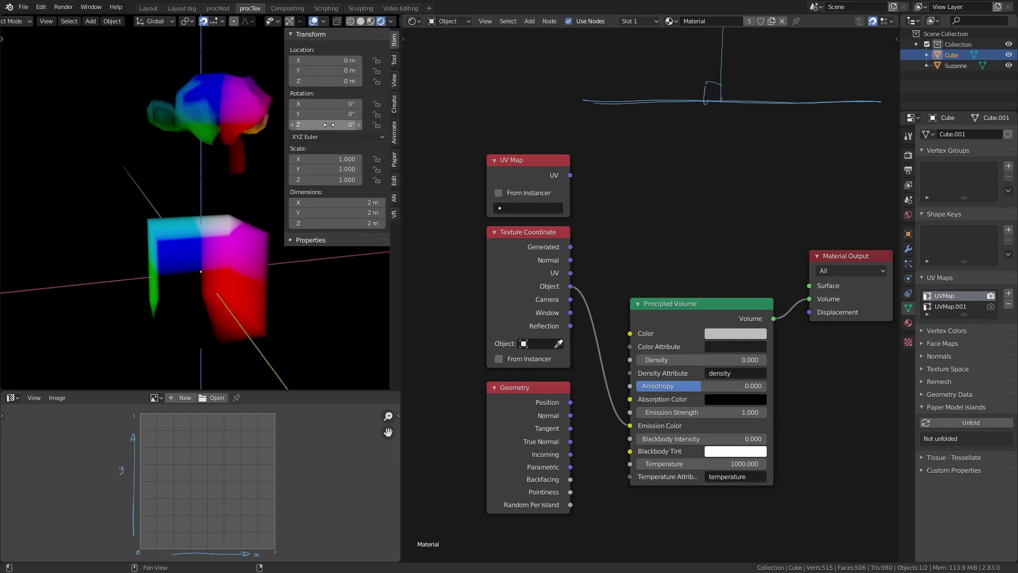
drag(338, 124, 366, 187)
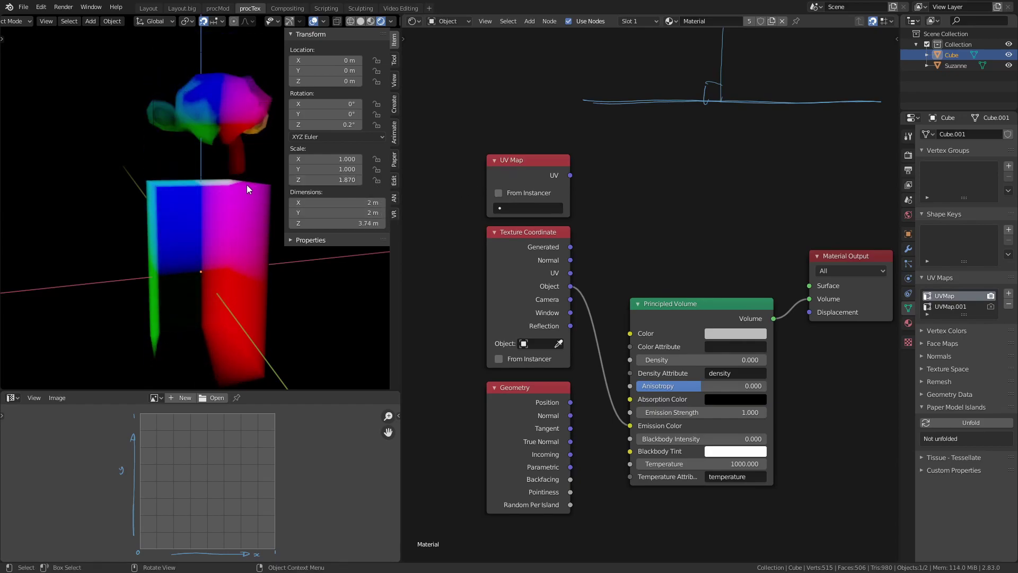
key(ctrl+a)
click(231, 244)
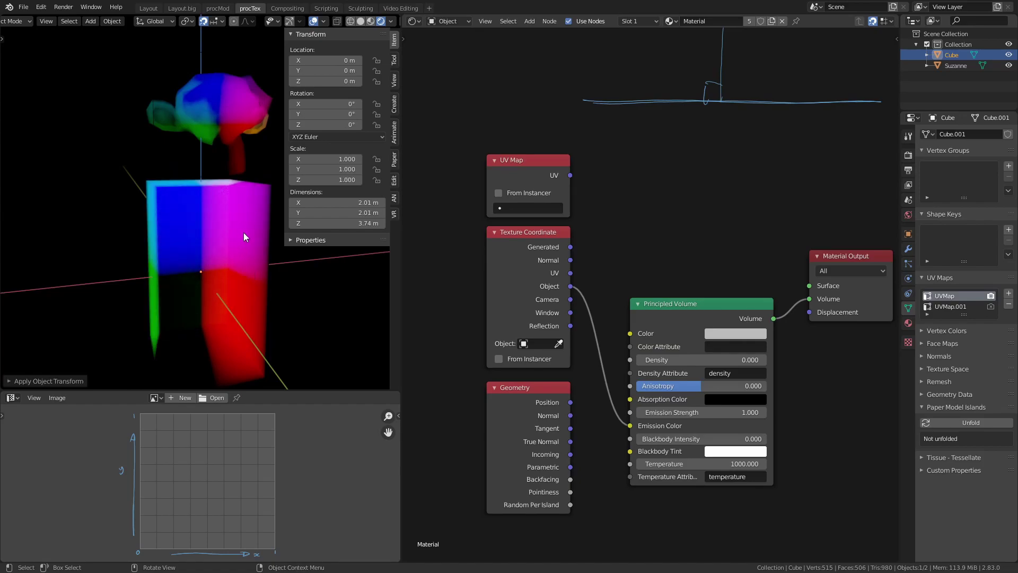
Flatten the cube along Z to a height of about 0.711 m in the front view and apply its scale.
key(KP_1)
drag(335, 180, 291, 181)
key(ctrl+a)
click(244, 211)
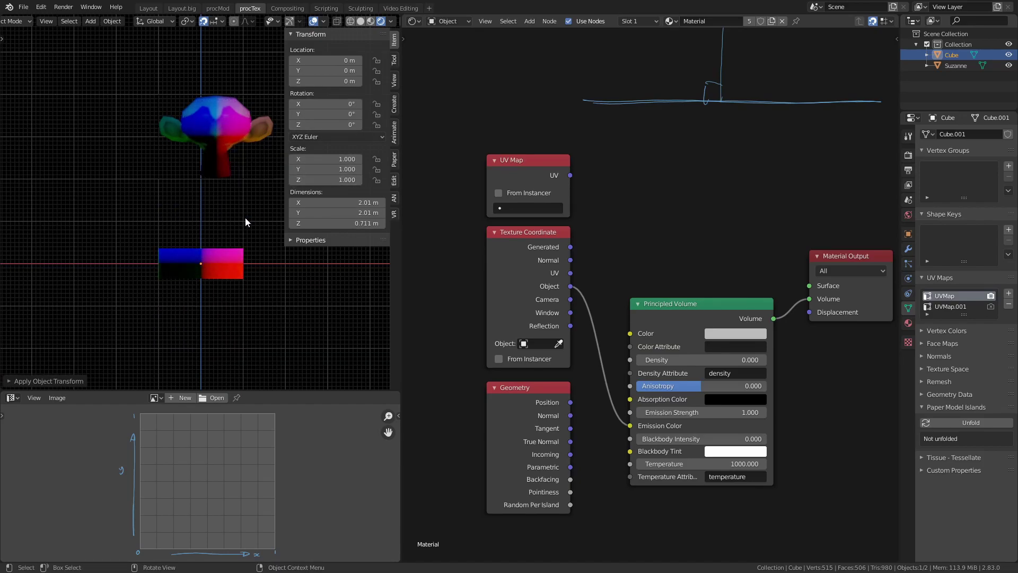
Feed the Camera texture coordinate output into the Viewer and inspect the cube and monkey head from several angles.
middle_drag(234, 228, 265, 270)
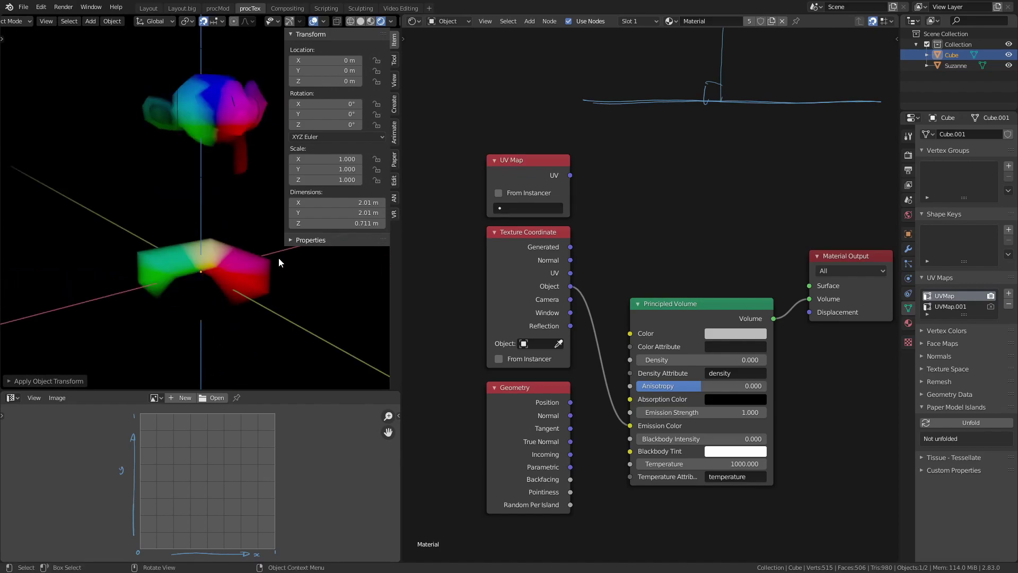
drag(570, 286, 632, 225)
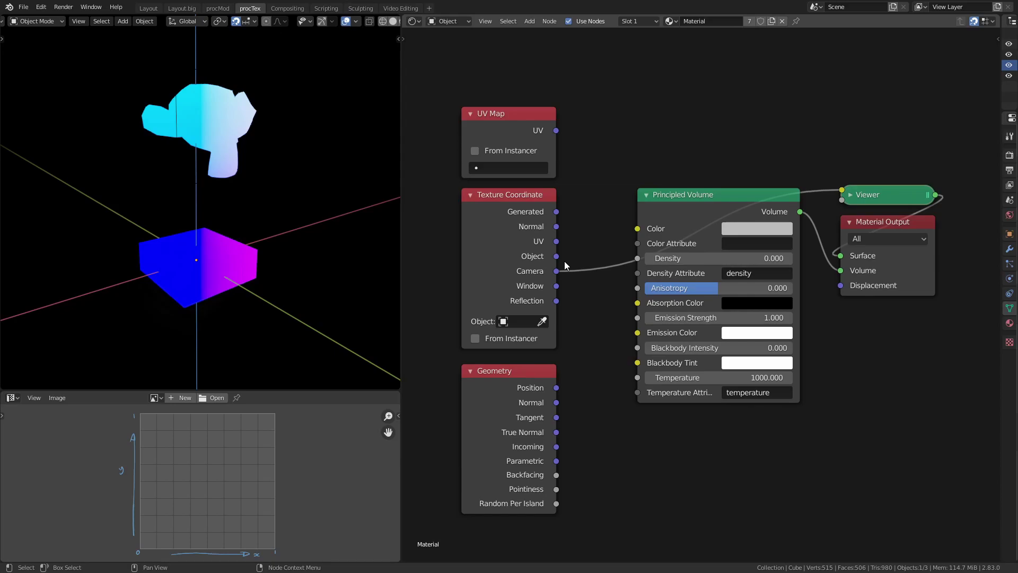
mouse_move(329, 267)
middle_down()
mouse_move(310, 276)
mouse_move(296, 313)
mouse_move(319, 247)
mouse_move(325, 262)
middle_up()
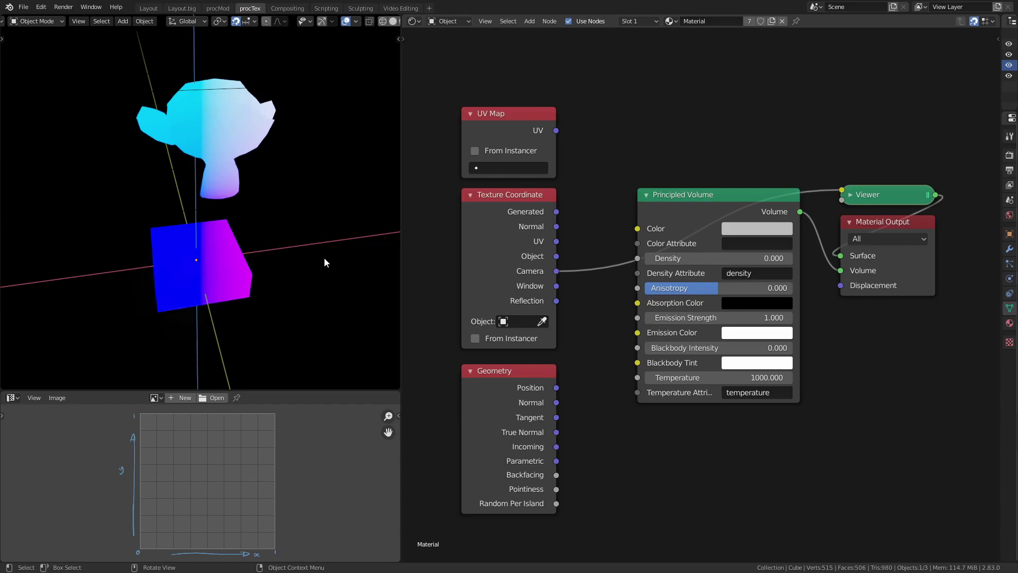
middle_drag(325, 263, 276, 225)
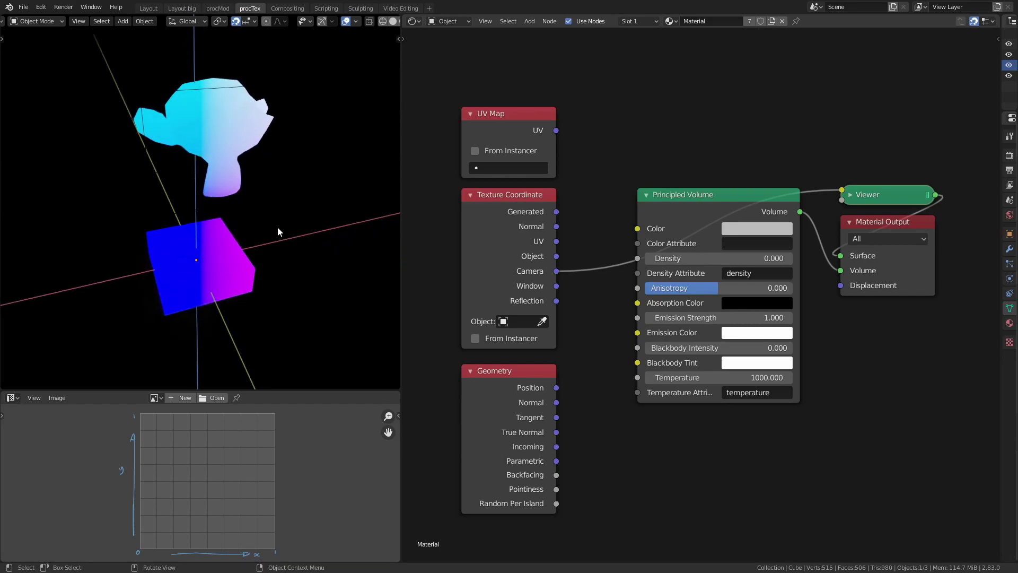
Add a plane, scale it up to extend well beyond the cube, and assign it the existing material named Material.
key(shift+a)
mouse_move(281, 225)
click(336, 229)
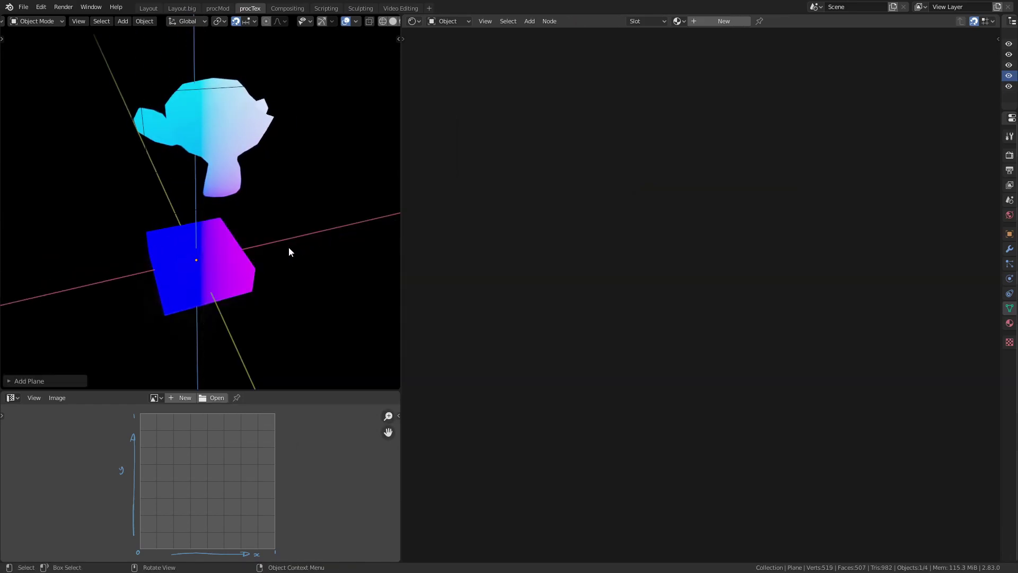
key(s)
click(304, 276)
click(713, 22)
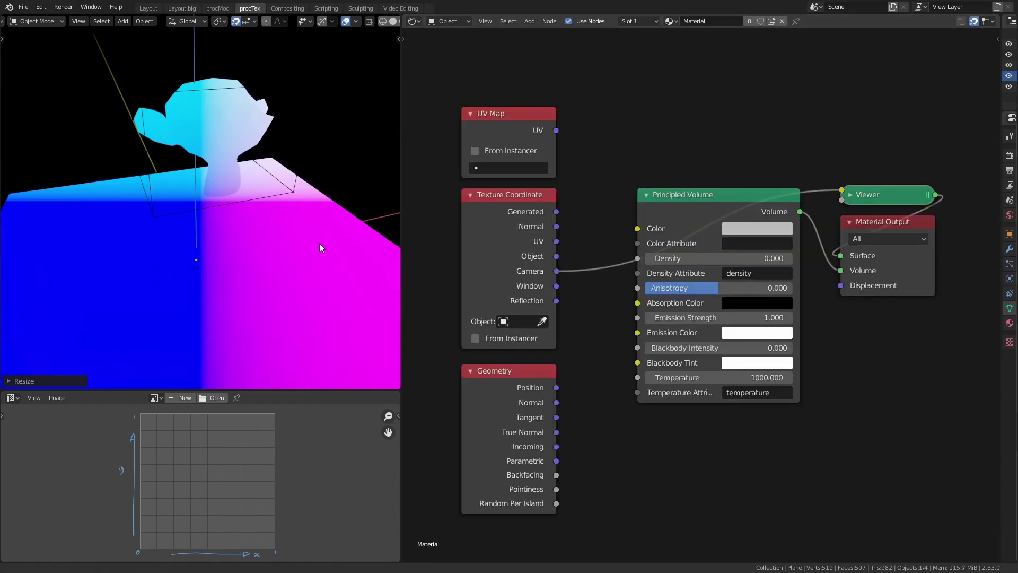
ctrl+middle_drag(319, 243, 321, 271)
Insert a Vector Math node set to Length between the Camera output and the Viewer.
key(shift+a)
mouse_move(660, 266)
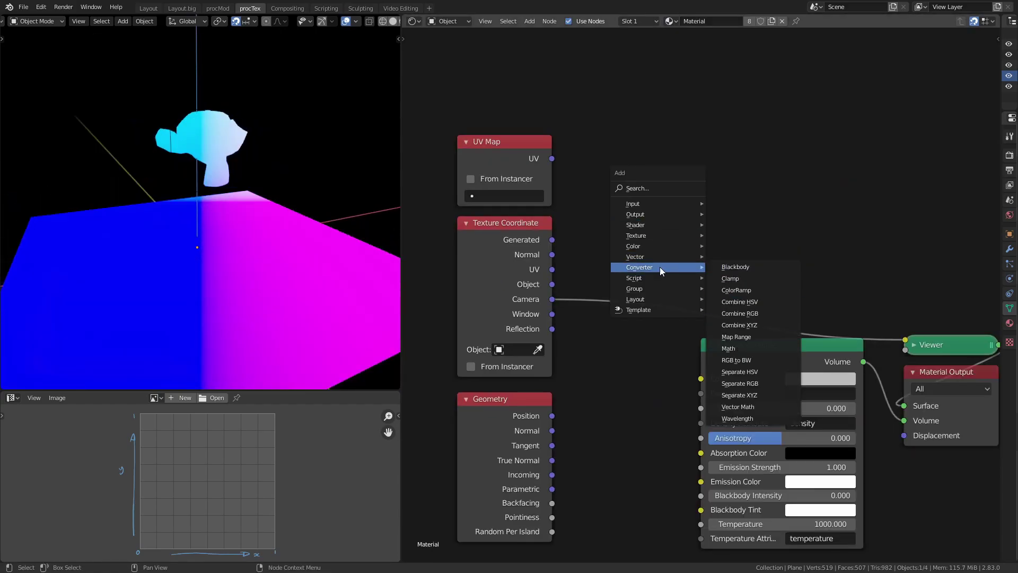
click(750, 406)
click(677, 177)
click(684, 181)
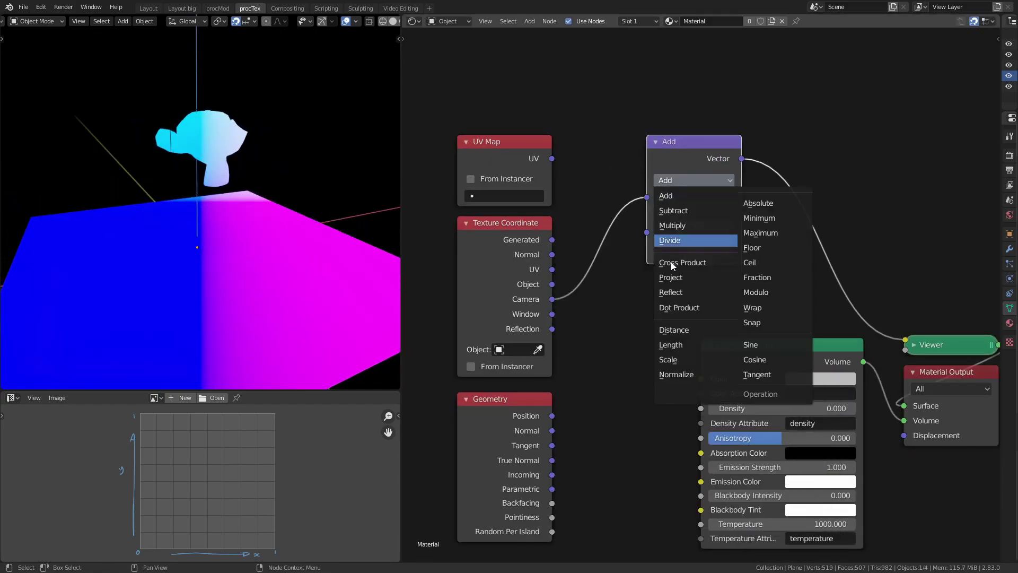
click(682, 346)
drag(680, 142, 656, 206)
Insert a Math node set to Modulo with a value of 1.000 between Length and the Viewer, and inspect the plane's distance rings.
middle_drag(726, 186, 709, 206)
key(shift+a)
mouse_move(709, 206)
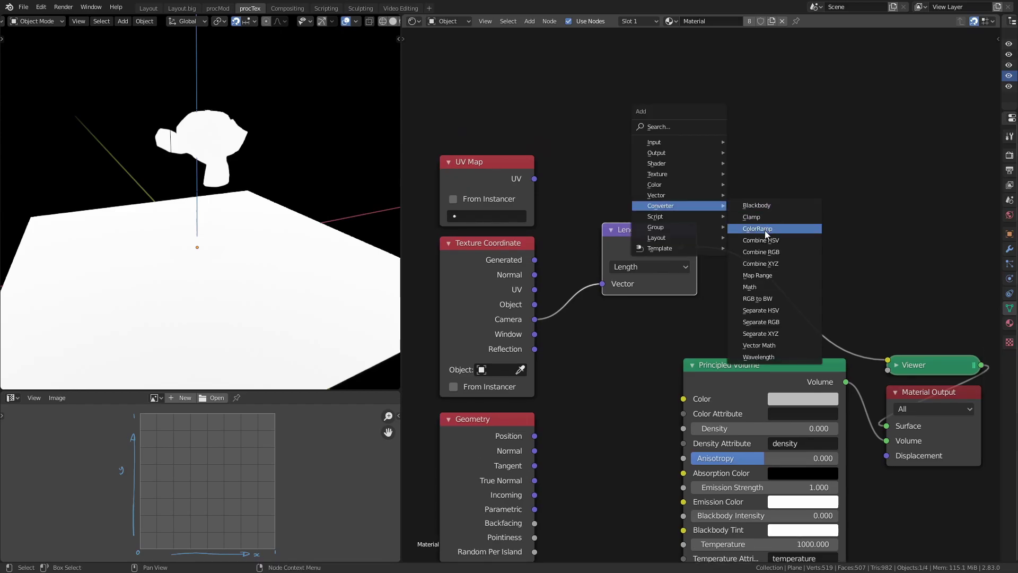
click(772, 288)
click(780, 240)
click(773, 240)
click(598, 374)
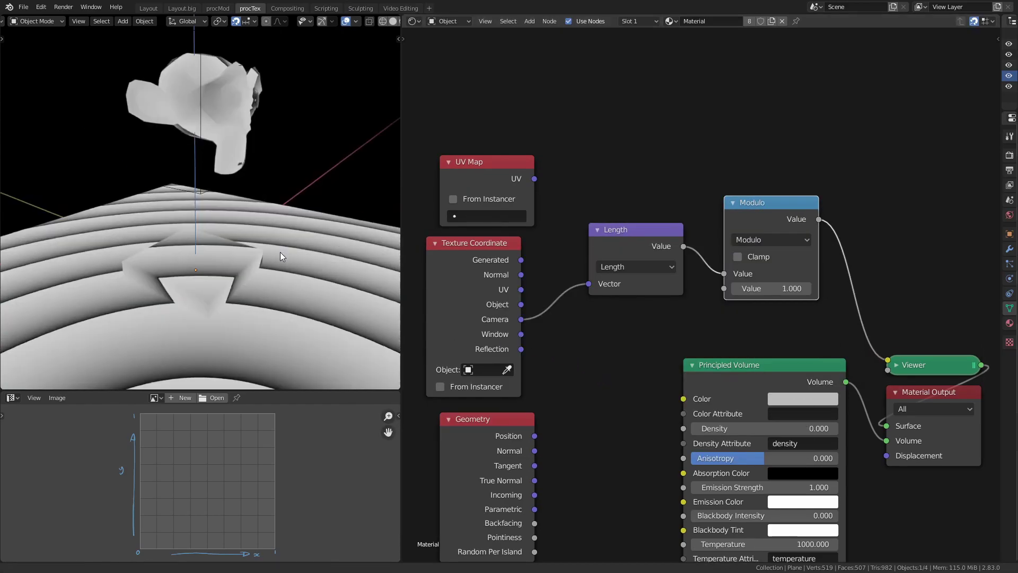
middle_drag(280, 253, 313, 234)
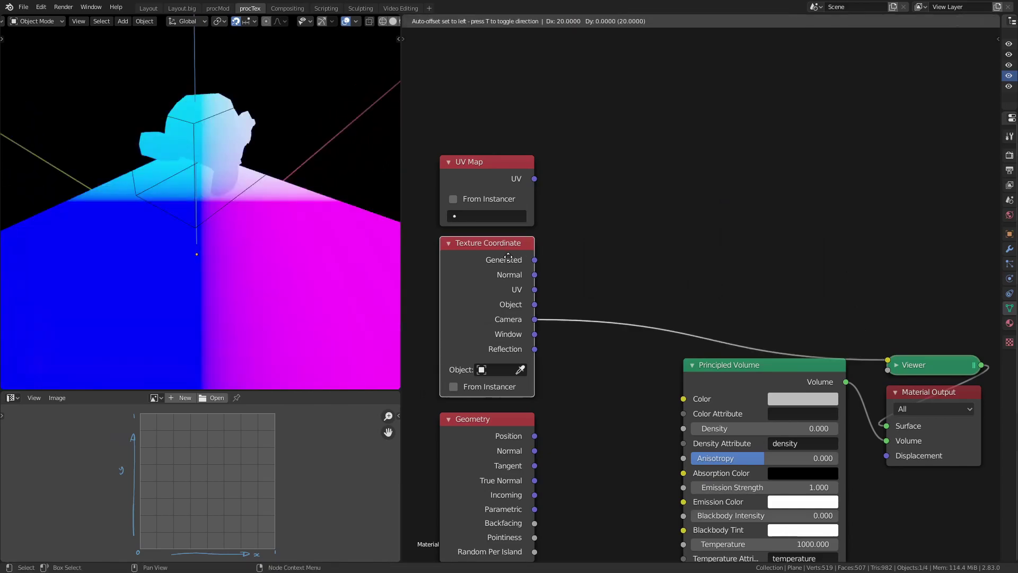
Examine the direct Camera coordinate colors on the plane and monkey head from several viewing angles.
drag(506, 255, 512, 257)
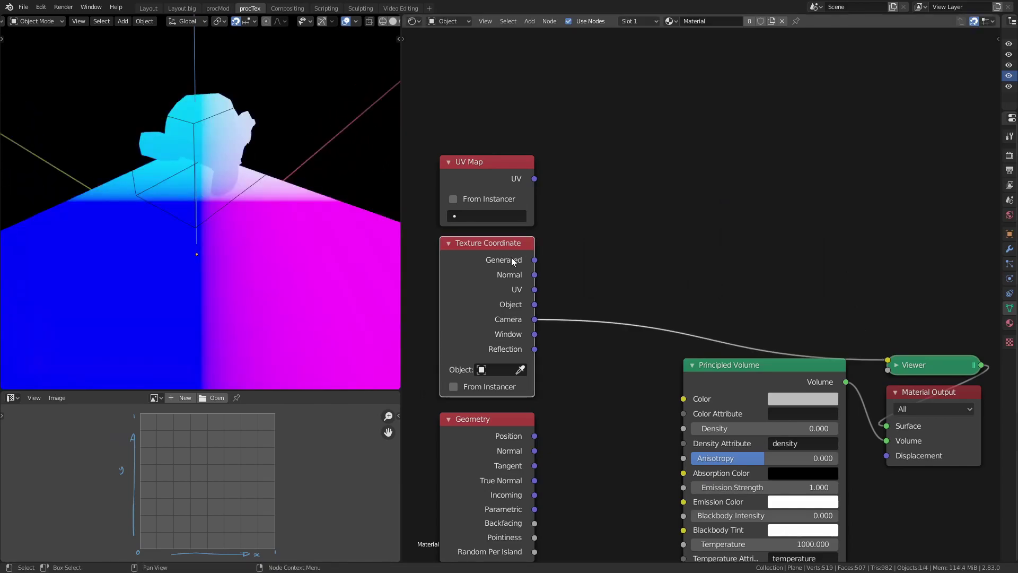
middle_drag(287, 280, 168, 207)
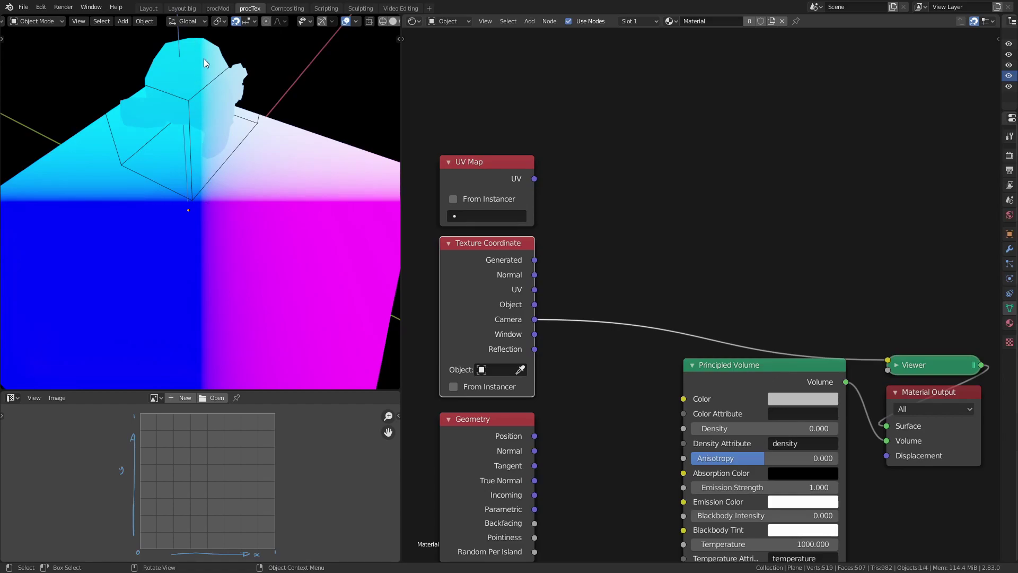
middle_drag(244, 204, 297, 241)
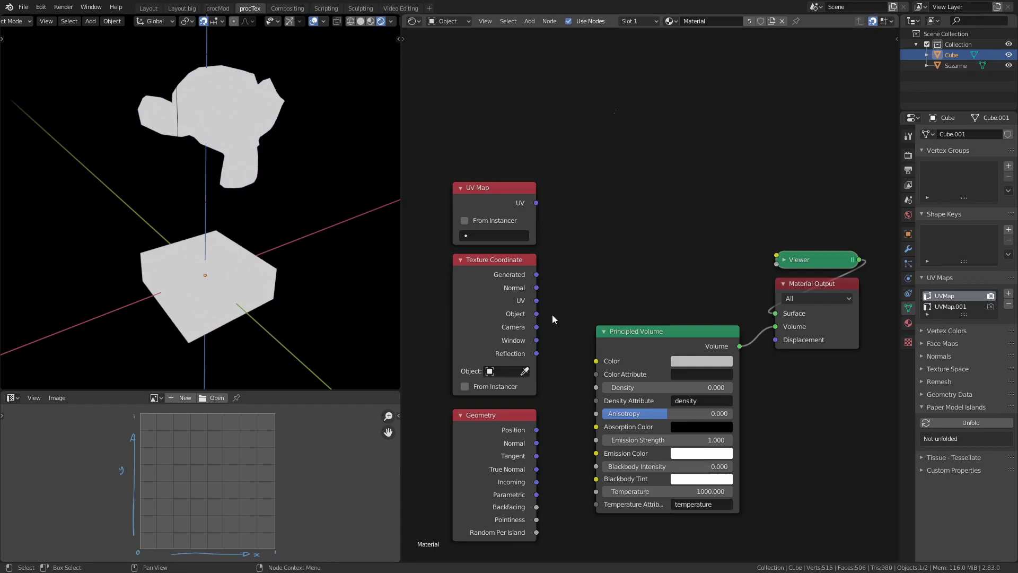
Link the Texture Coordinate node's Window output to the Viewer and check the screen-space colors while orbiting.
drag(536, 340, 777, 255)
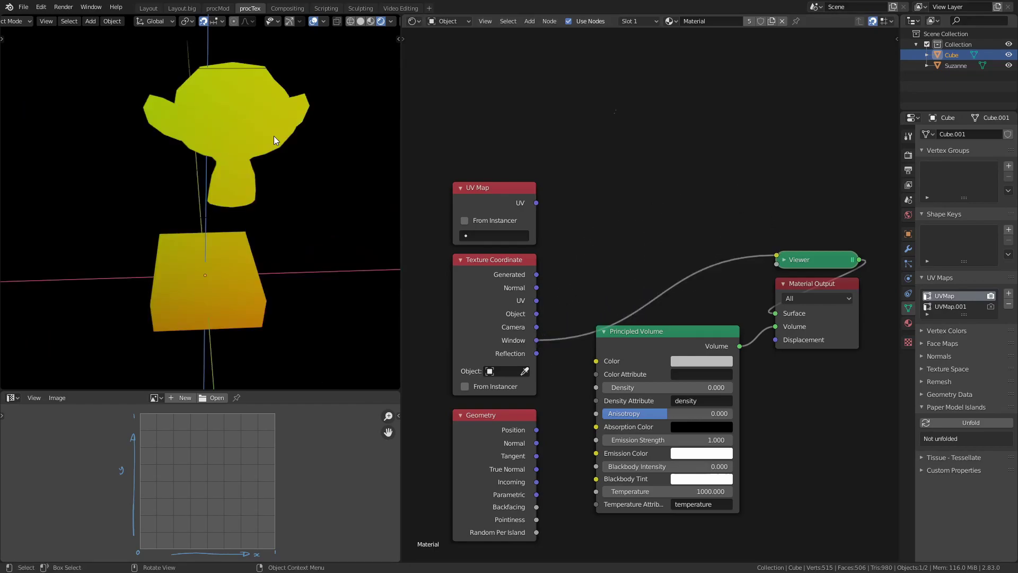
mouse_move(274, 136)
middle_down()
mouse_move(181, 237)
mouse_move(225, 225)
middle_up()
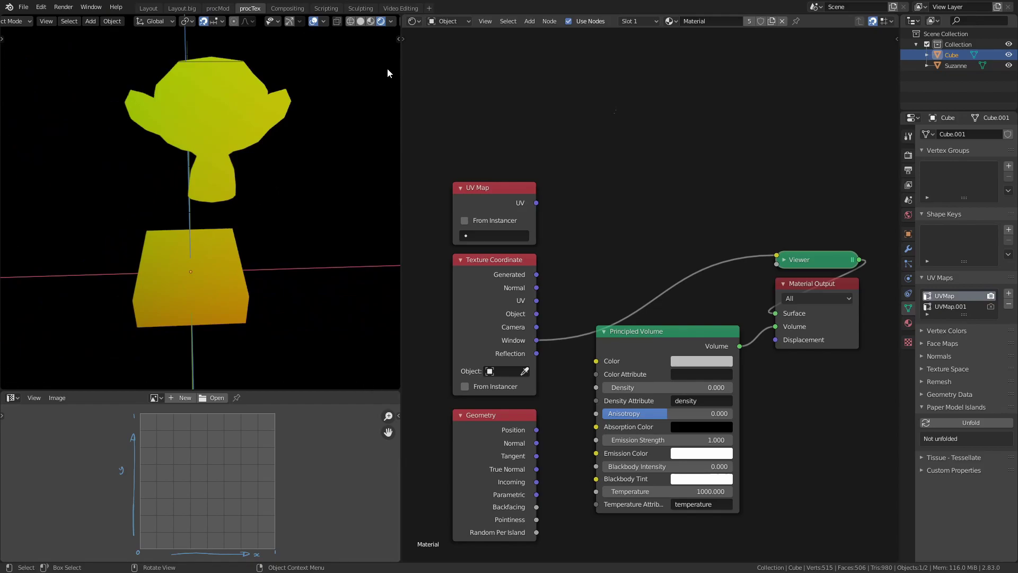
middle_drag(282, 189, 268, 192)
Add a camera, reframe its view with walk navigation so the objects cross the frame edge, and annotate the frame's lower-left corner.
key(shift+a)
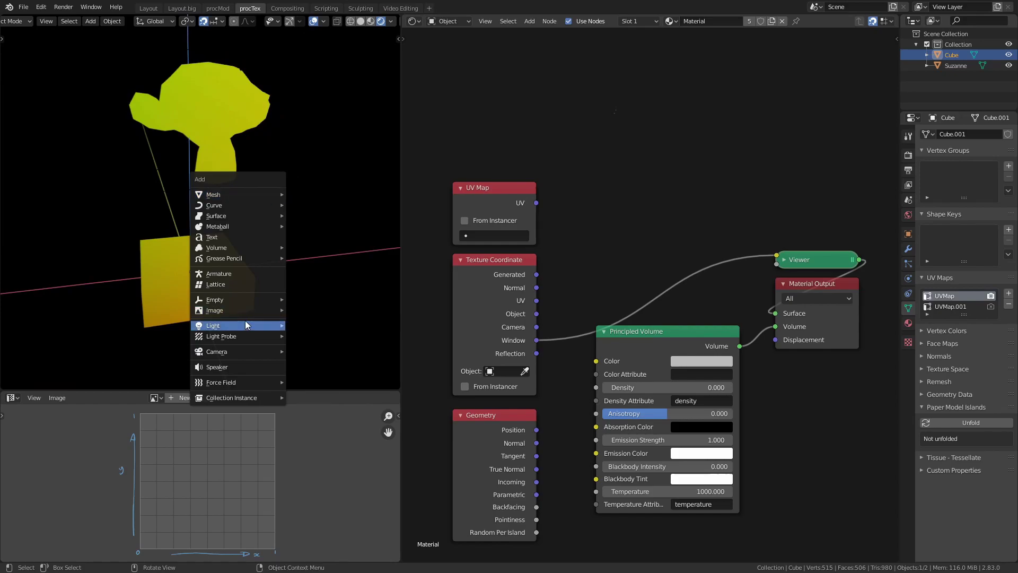
mouse_move(246, 354)
click(312, 351)
scroll(204, 231, up, 1)
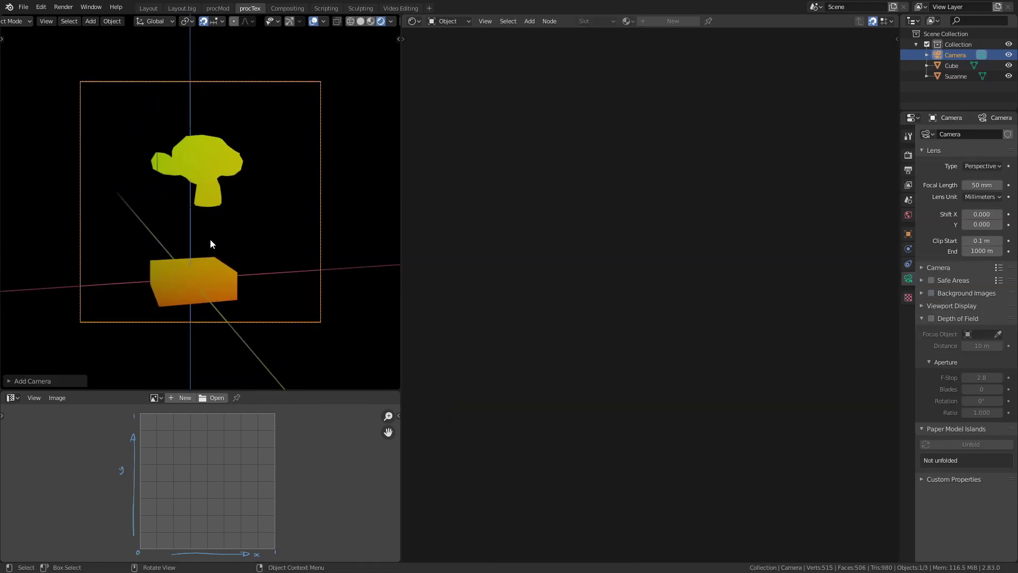
key(shift+grave)
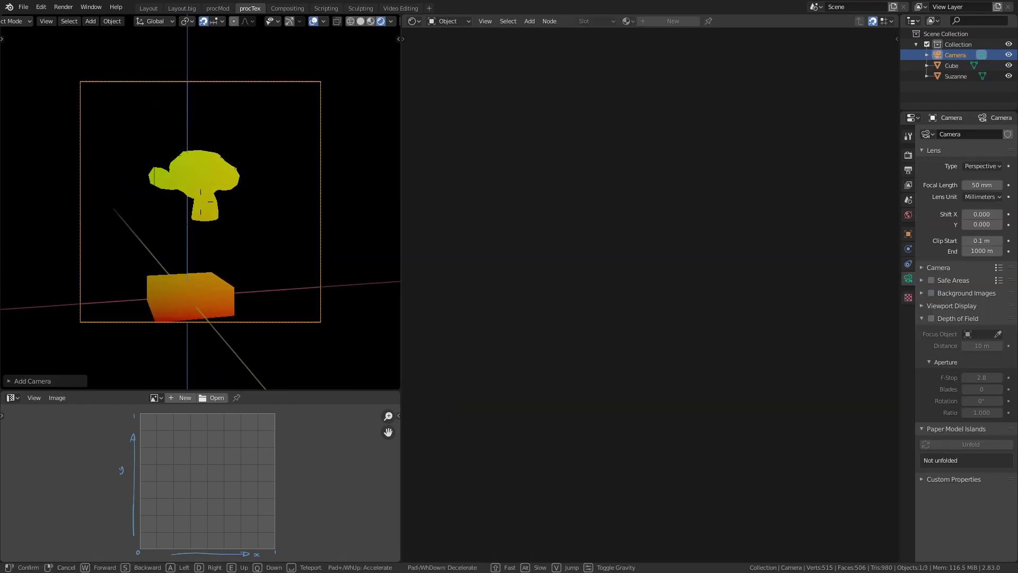
click(198, 198)
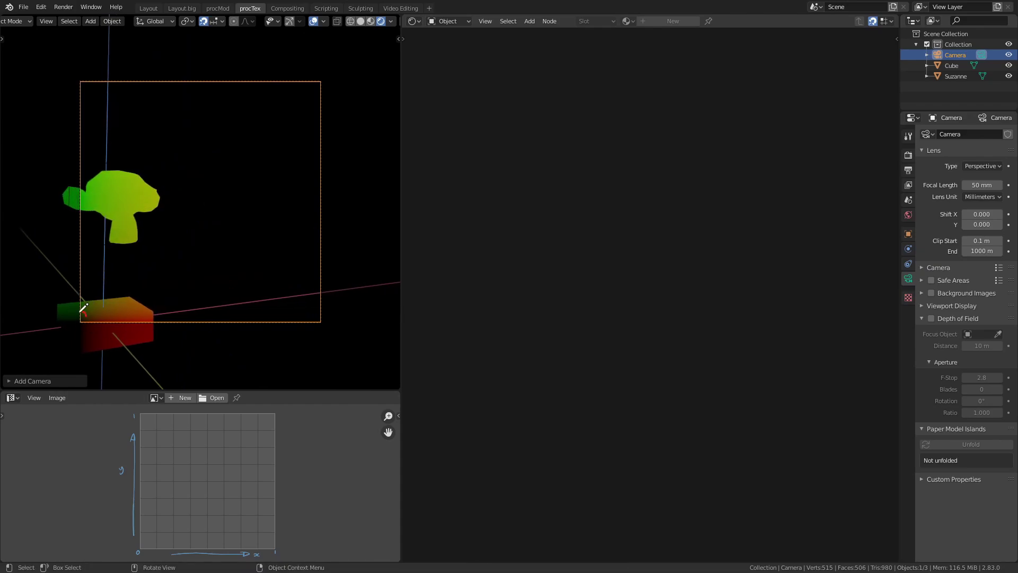
drag(82, 310, 53, 366)
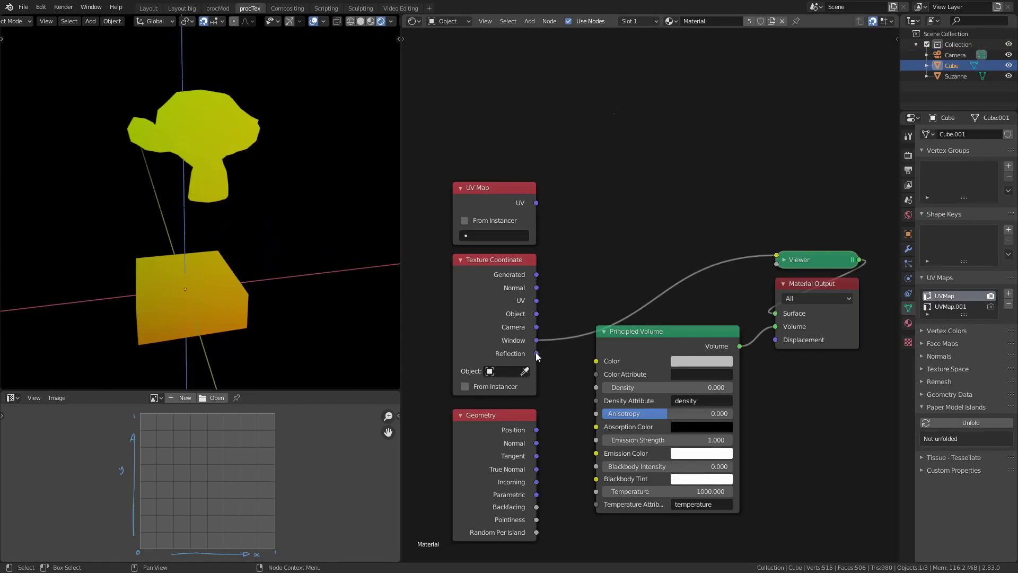
Link the Texture Coordinate node's Reflection output to the Viewer and inspect the objects from another angle.
drag(536, 352, 779, 254)
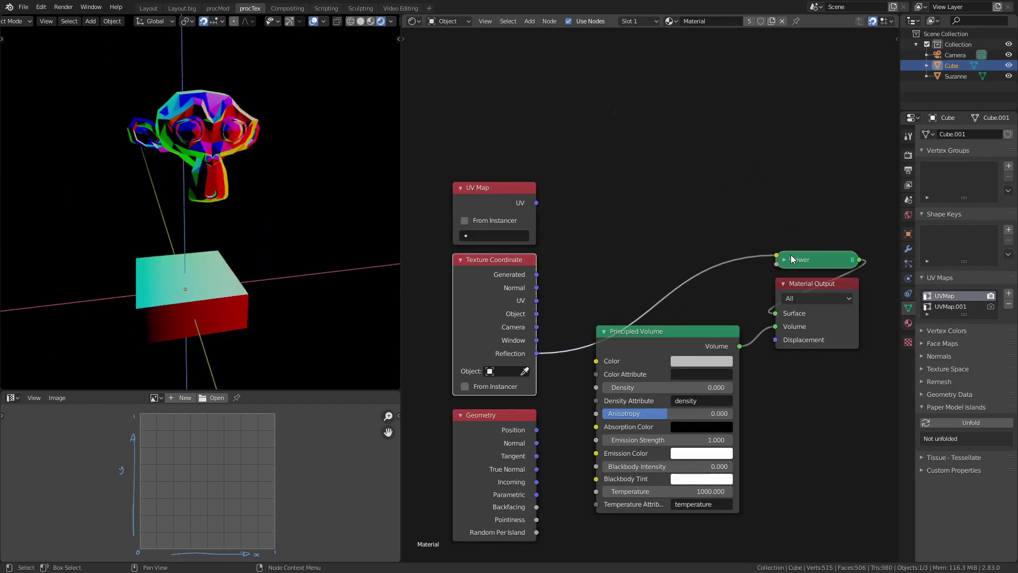
middle_drag(273, 316, 298, 263)
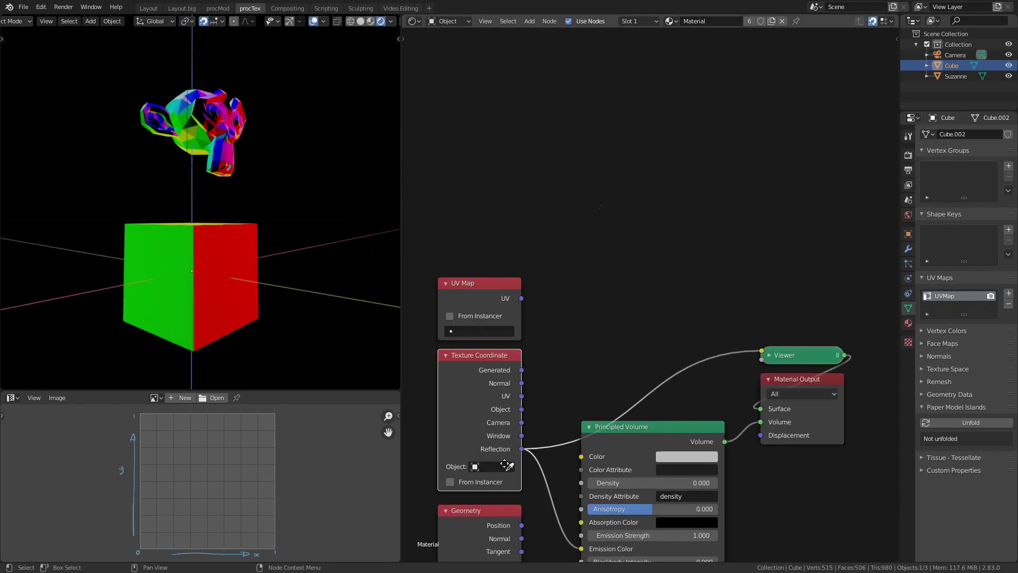
Annotate a reflection diagram in the node editor with a surface line, incoming and reflected rays, a perpendicular normal and two equal theta angles.
mouse_move(505, 464)
middle_down()
mouse_move(511, 385)
mouse_move(491, 388)
middle_up()
drag(609, 155, 862, 155)
middle_drag(814, 168, 723, 302)
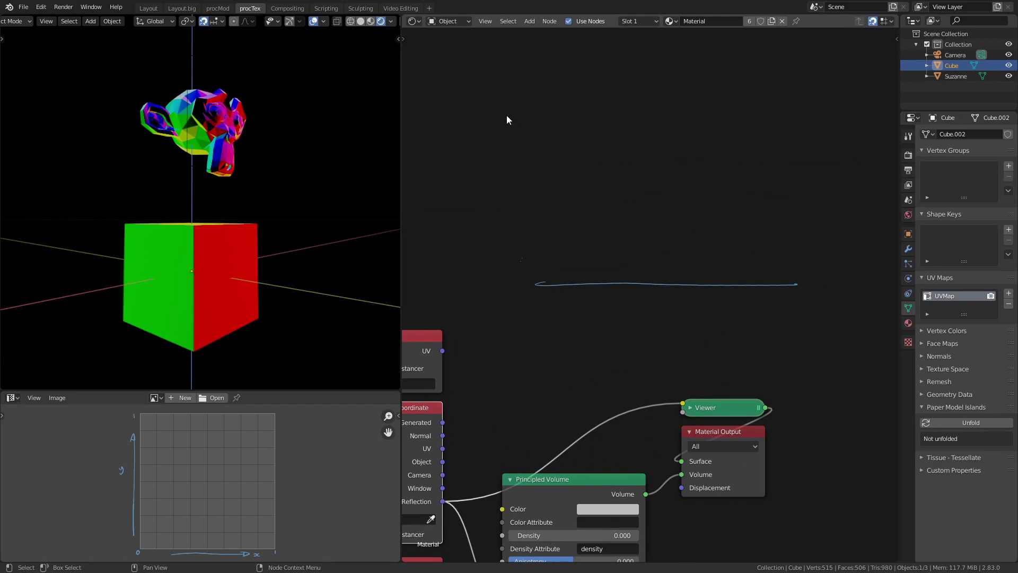
mouse_move(505, 107)
mouse_down()
mouse_move(634, 281)
mouse_move(773, 133)
mouse_move(770, 147)
mouse_up()
mouse_move(635, 183)
mouse_down()
mouse_move(635, 280)
mouse_move(651, 282)
mouse_up()
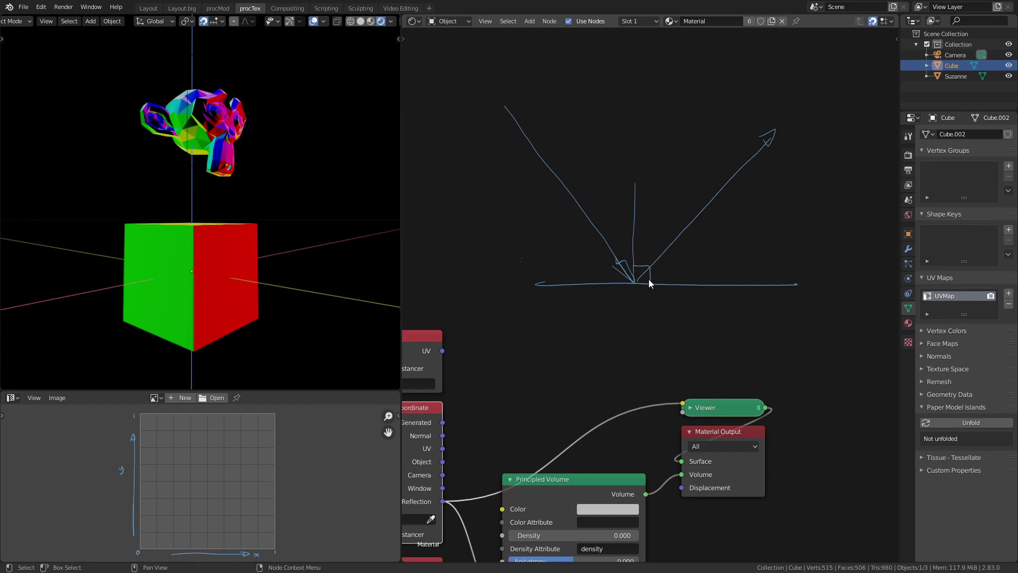
mouse_move(601, 228)
mouse_down()
mouse_move(631, 213)
mouse_move(644, 230)
mouse_up()
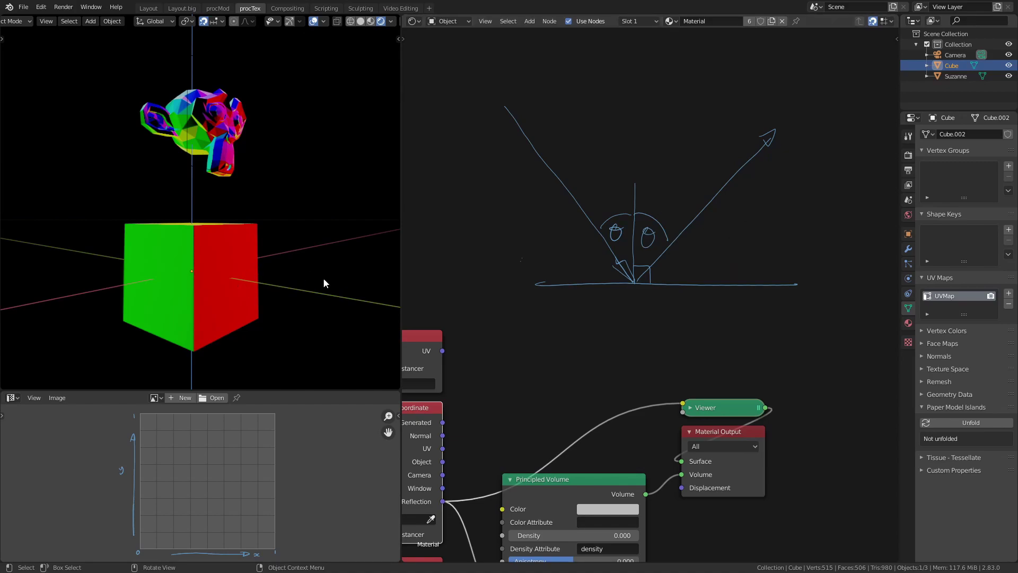
Emphasize the reflected ray in the diagram with a parallel arrow and a circle around both arrowheads.
middle_drag(780, 157, 759, 171)
drag(670, 254, 746, 174)
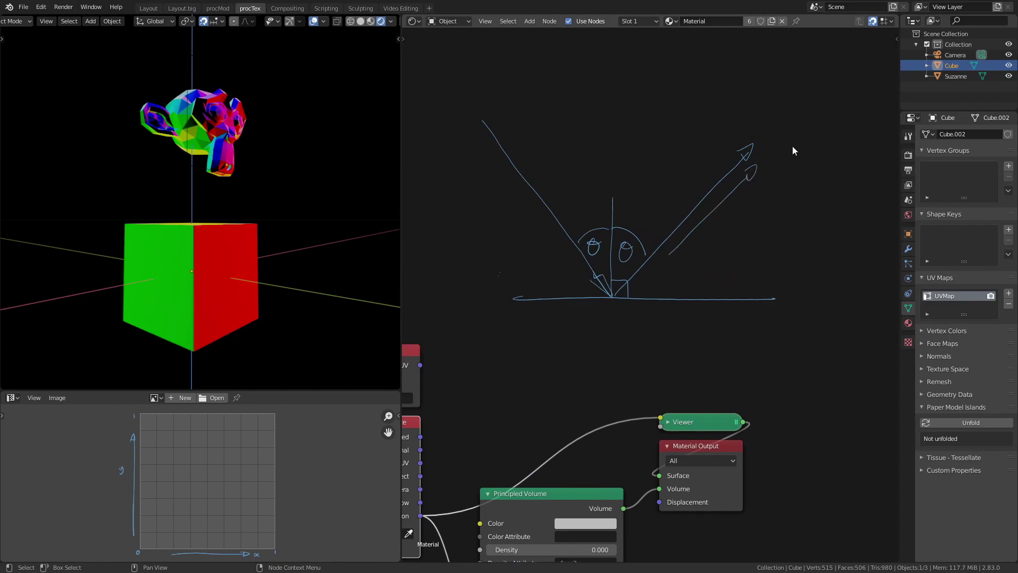
drag(777, 121, 788, 137)
drag(795, 179, 784, 202)
Examine the Reflection colors on the cube's side, top and bottom faces from above and below.
middle_drag(287, 255, 282, 277)
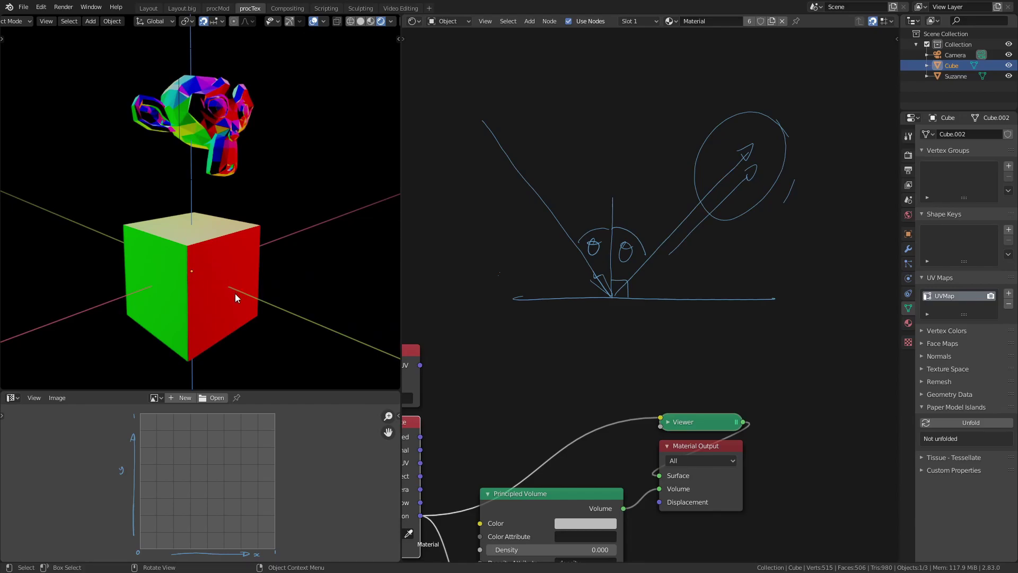
mouse_move(230, 287)
mouse_down()
mouse_move(297, 351)
mouse_move(289, 325)
mouse_up()
middle_drag(302, 269, 251, 227)
mouse_move(269, 282)
middle_down()
mouse_move(267, 248)
mouse_move(220, 264)
middle_up()
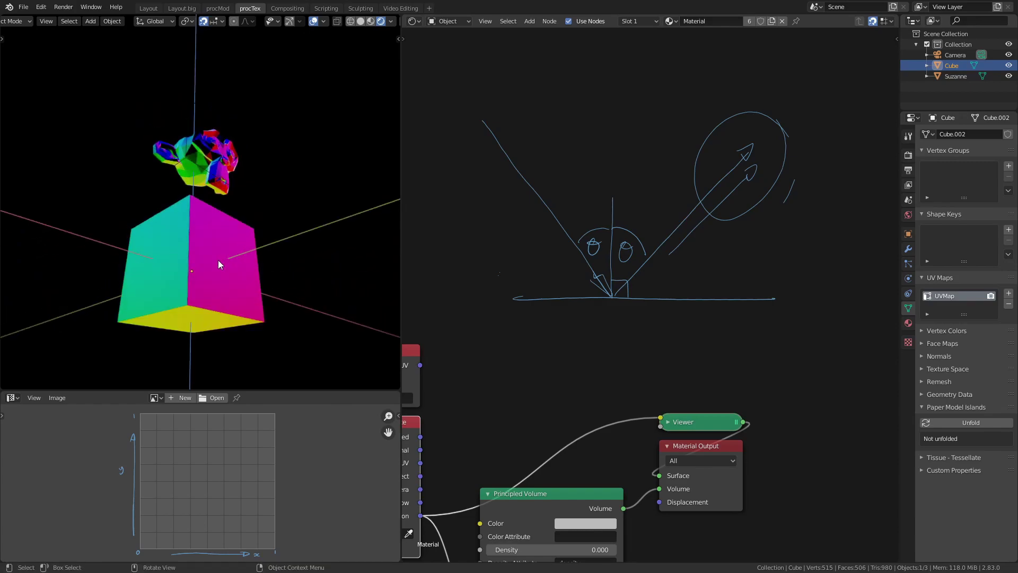
mouse_move(246, 222)
middle_down()
mouse_move(228, 245)
mouse_move(251, 243)
mouse_move(246, 234)
middle_up()
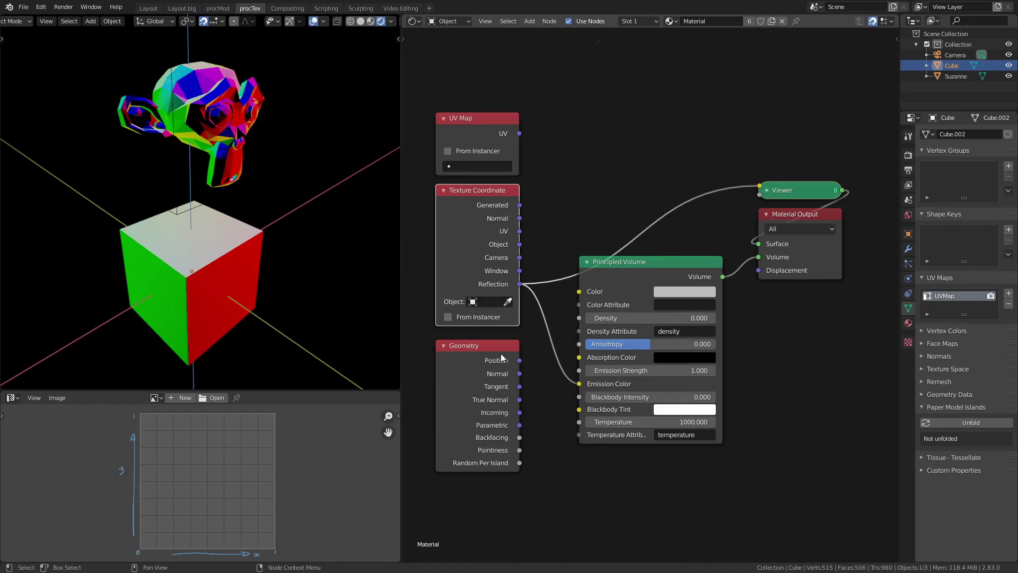
Preview the Geometry node's Position output through the Viewer.
click(502, 346)
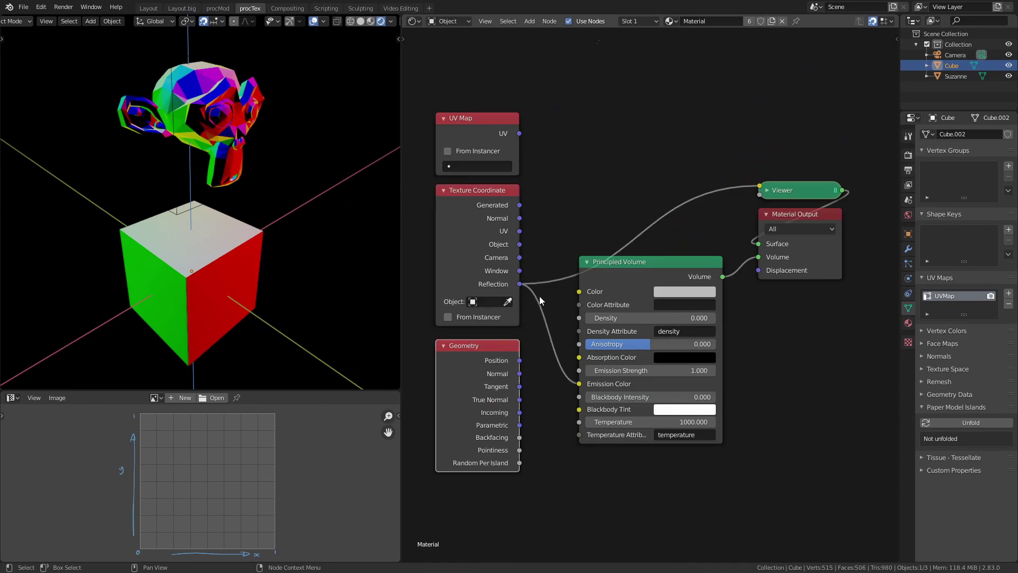
ctrl+shift+click(504, 349)
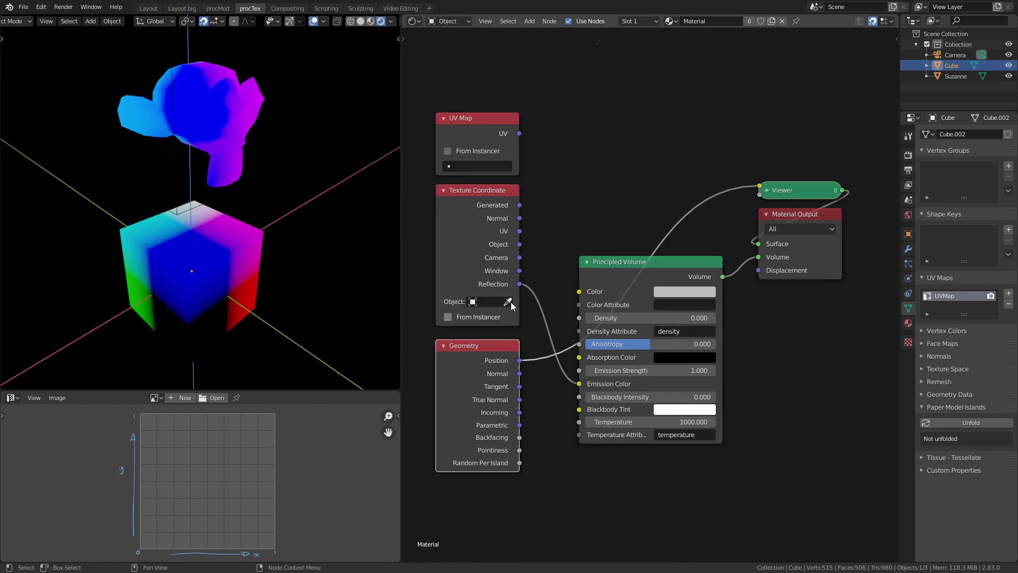
middle_drag(269, 310, 253, 300)
Switch the Viewer to the Texture Coordinate node's Object output, with a reroute point on its link.
ctrl+shift+click(500, 207)
ctrl+shift+click(500, 208)
ctrl+shift+click(501, 209)
ctrl+shift+click(501, 209)
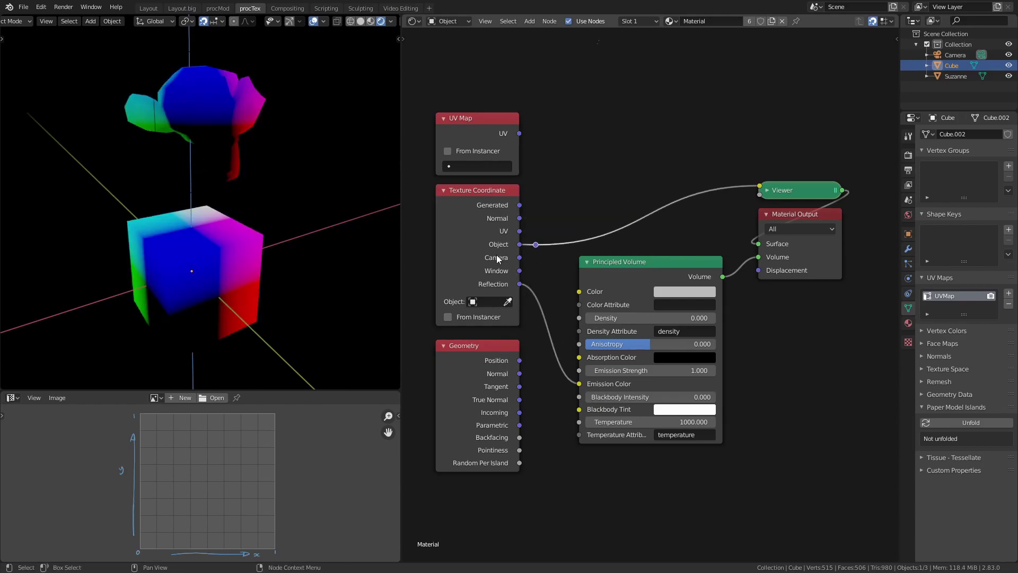
Alternate the Viewer between Geometry Position and the rerouted Object output, ending on Position, and compare the objects' colors.
ctrl+shift+click(501, 349)
ctrl+shift+click(536, 246)
ctrl+shift+click(503, 346)
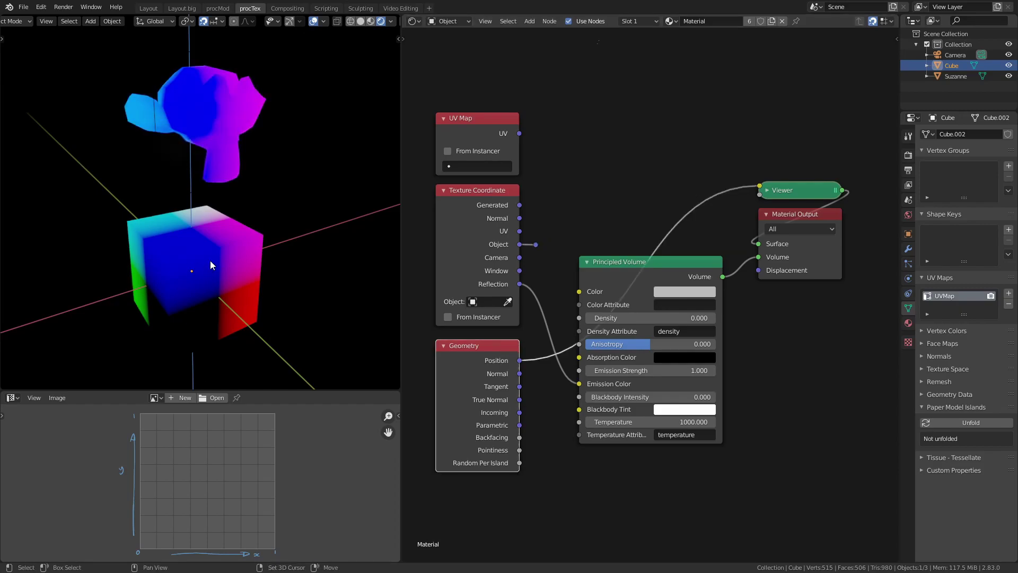
middle_drag(210, 260, 342, 242)
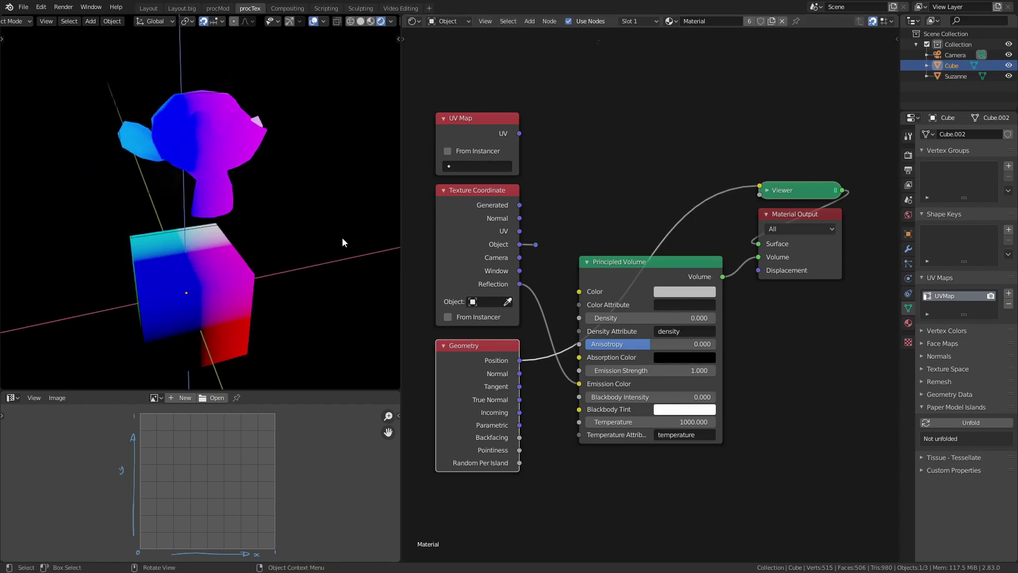
Compare the rerouted Object output in front view with the Geometry node's Position output, with Suzanne selected.
ctrl+shift+click(536, 245)
key(KP_1)
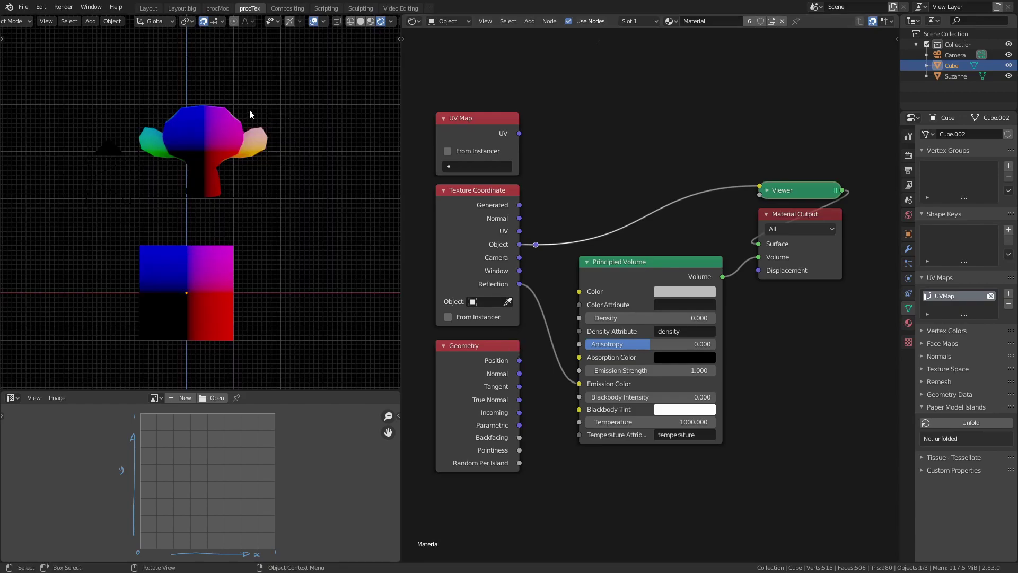
click(229, 141)
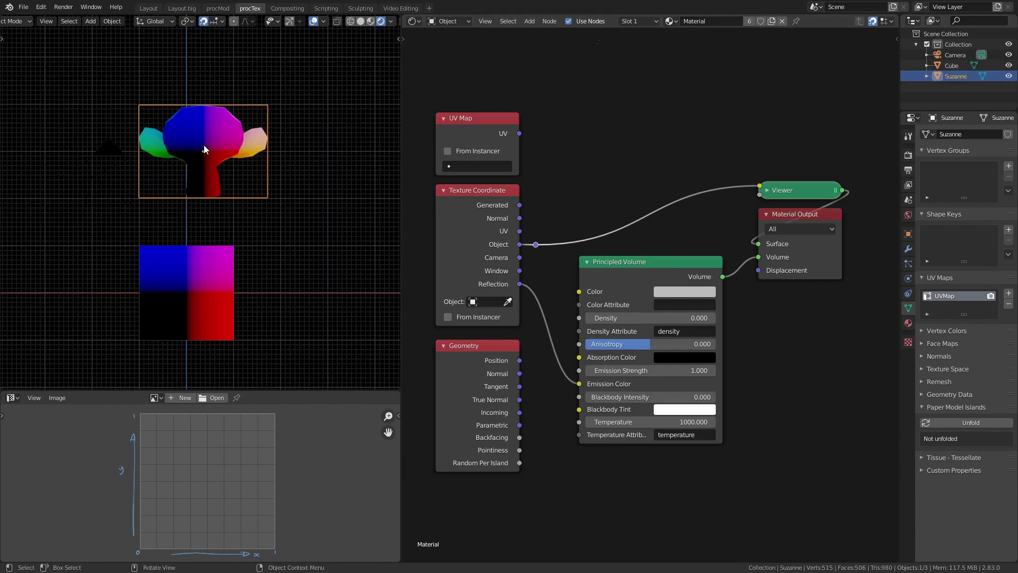
middle_drag(234, 165, 249, 169)
ctrl+shift+click(518, 359)
middle_drag(238, 242, 210, 265)
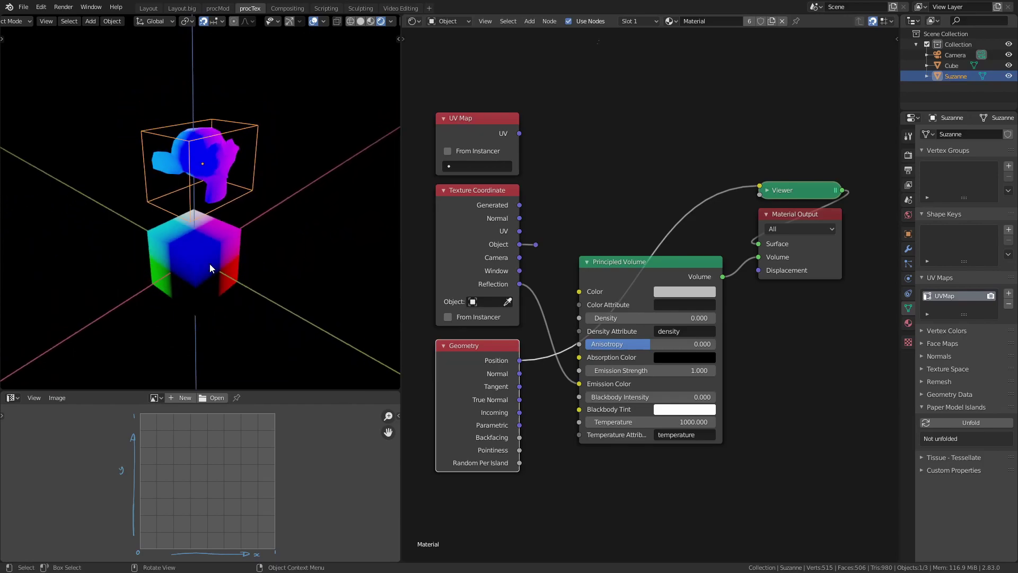
Try flattening the cube along Z and moving it away from the origin to test how its Position colors respond.
click(213, 281)
key(s)
key(z)
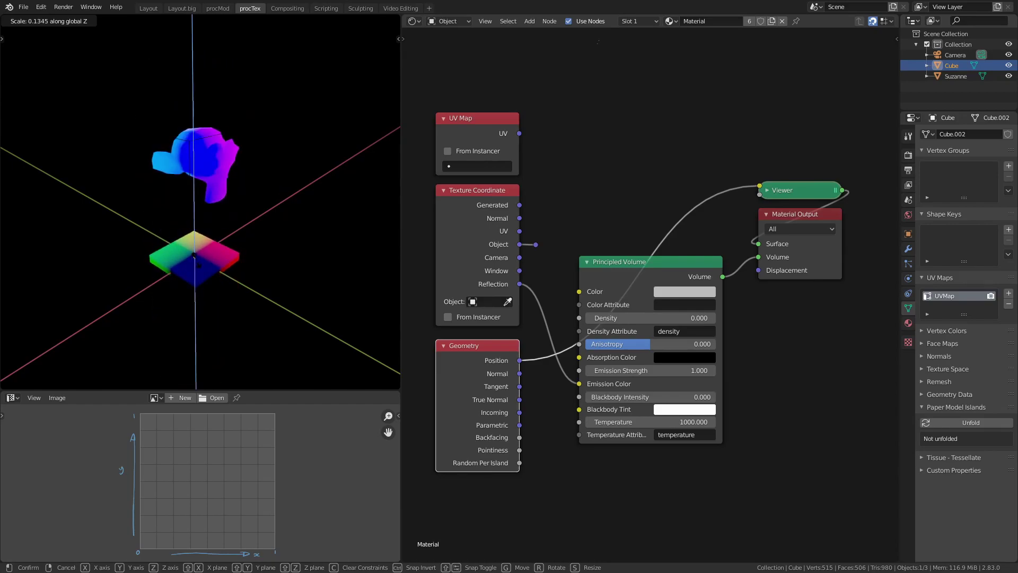
right_click(252, 207)
key(g)
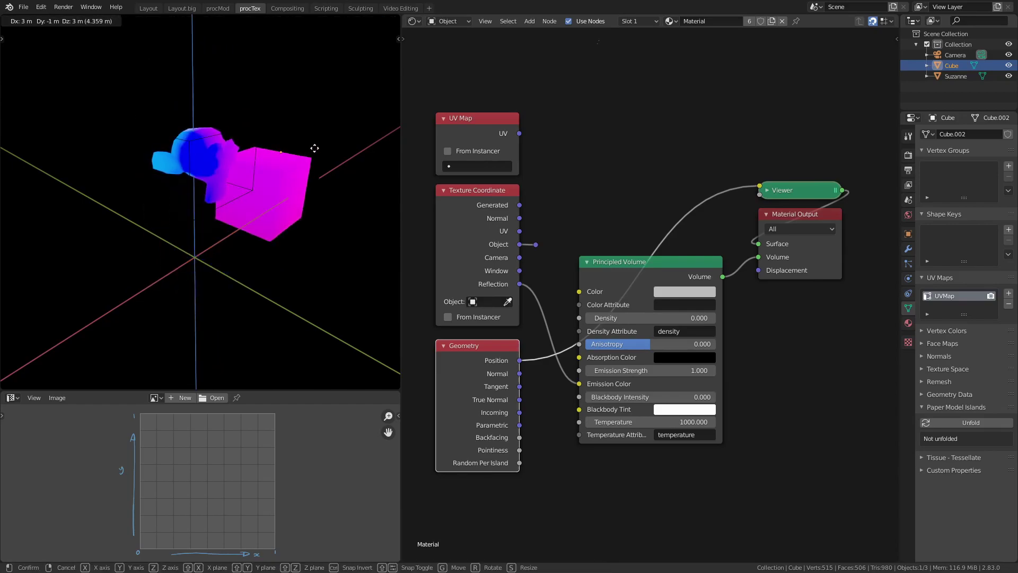
right_click(288, 216)
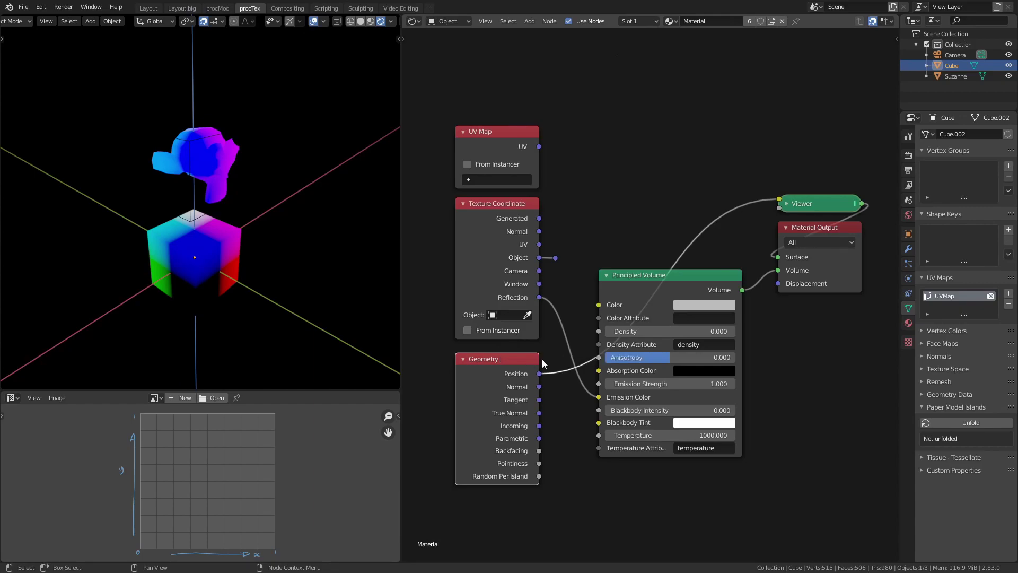
Preview the Geometry node's Normal output through the Viewer.
drag(539, 374, 616, 253)
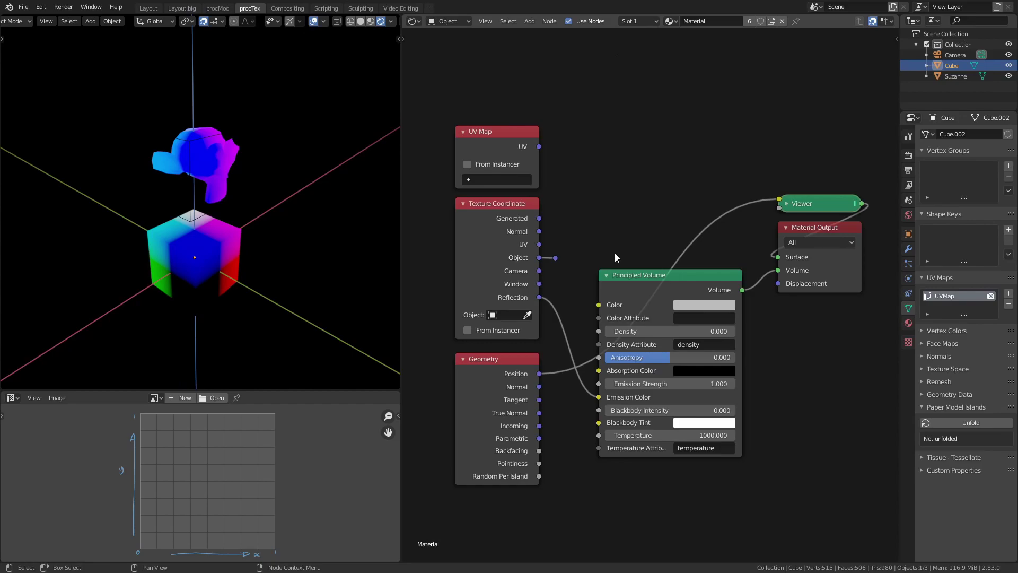
ctrl+shift+click(531, 364)
middle_drag(292, 149, 206, 165)
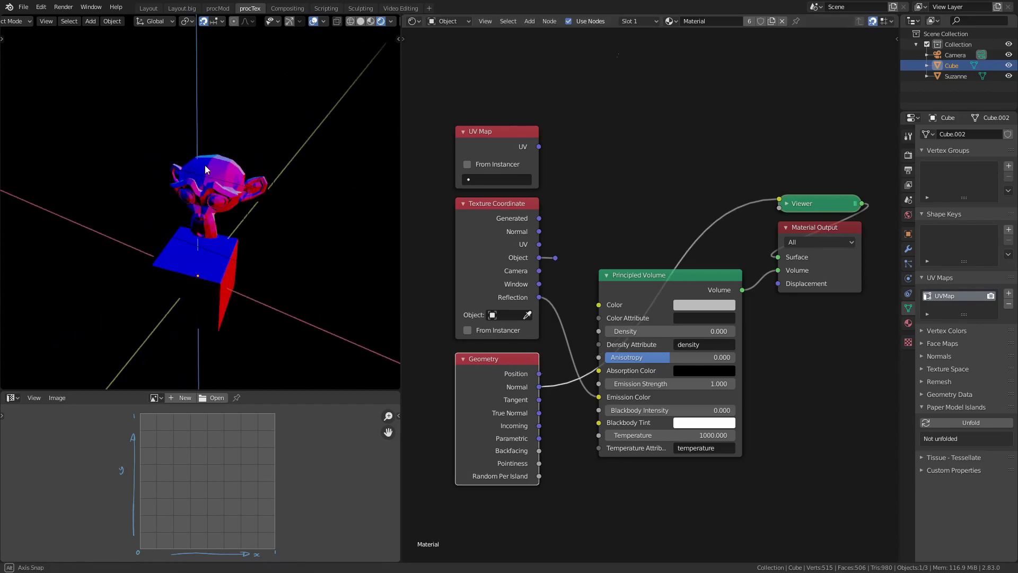
Apply smooth shading to Suzanne.
scroll(219, 160, up, 5)
click(237, 186)
right_click(241, 185)
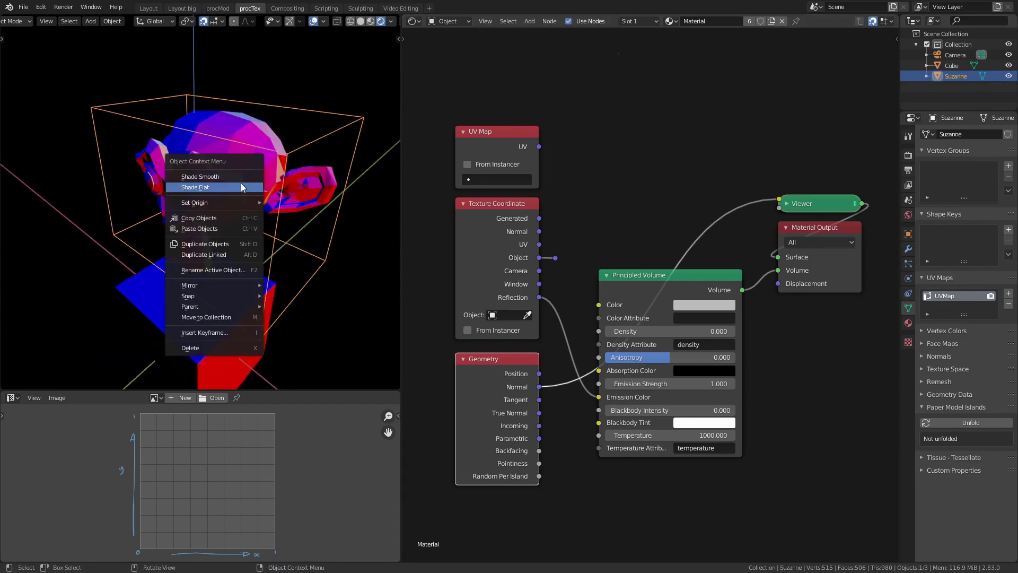
click(241, 176)
Compare the Texture Coordinate node's Normal output with the Geometry node's Normal on smooth-shaded Suzanne, ending on Geometry Normal.
mouse_move(257, 164)
middle_down()
mouse_move(285, 241)
mouse_move(345, 224)
middle_up()
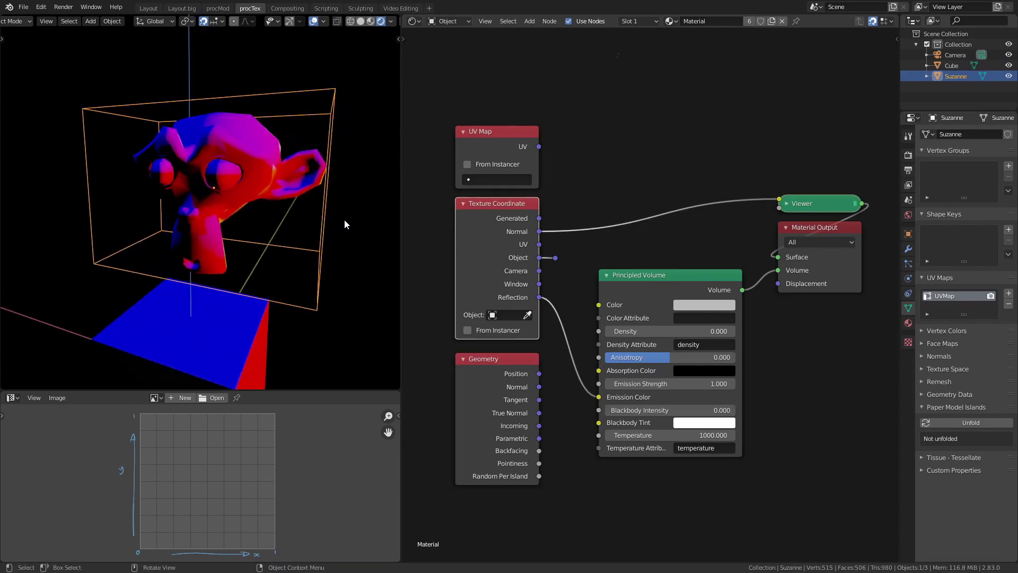
ctrl+shift+click(524, 363)
ctrl+shift+click(524, 363)
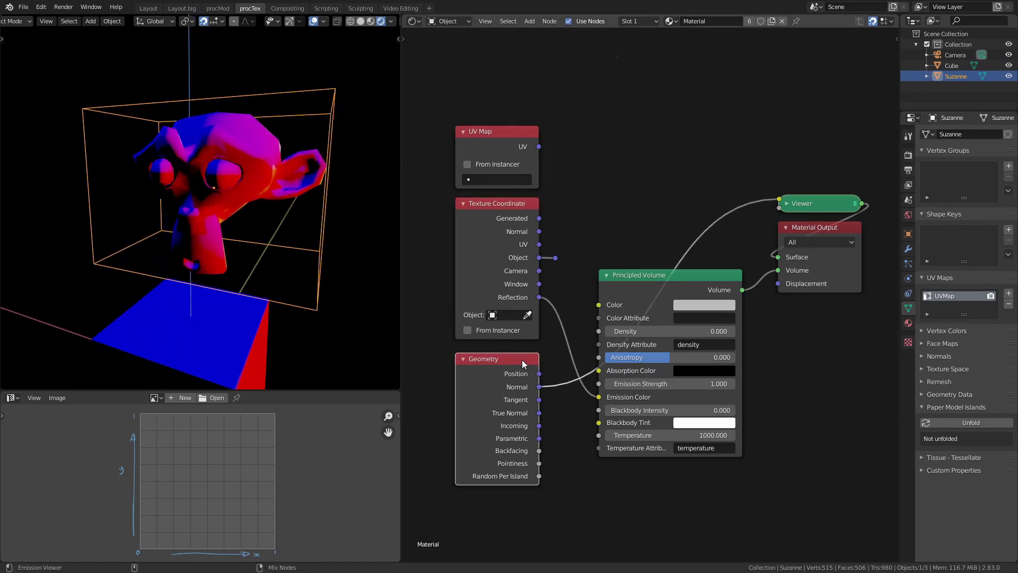
middle_drag(334, 264, 366, 302)
Preview the Geometry node's Tangent output and sketch a circle with an outward arrow at its top in empty node space.
ctrl+shift+click(516, 373)
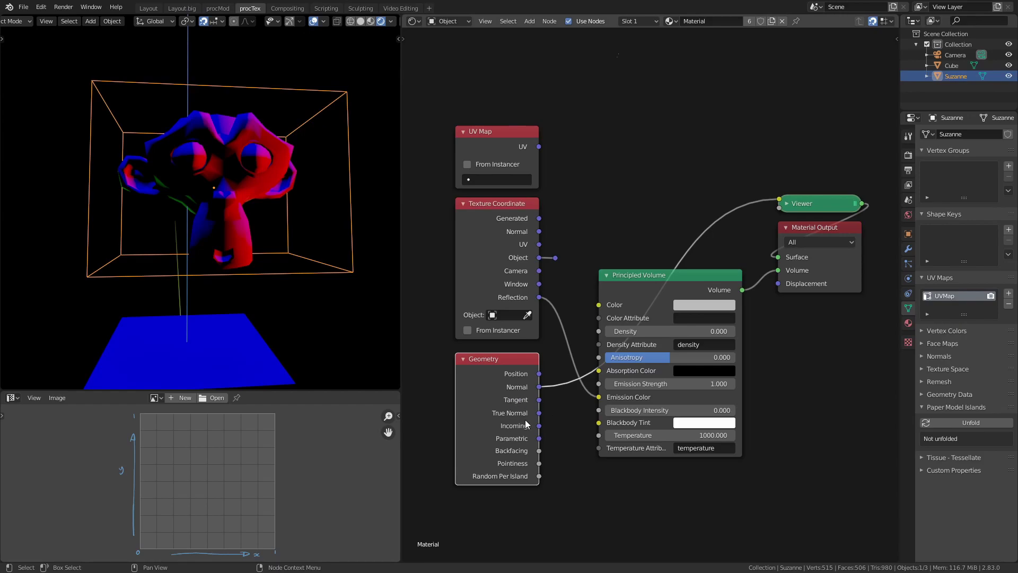
ctrl+shift+click(520, 408)
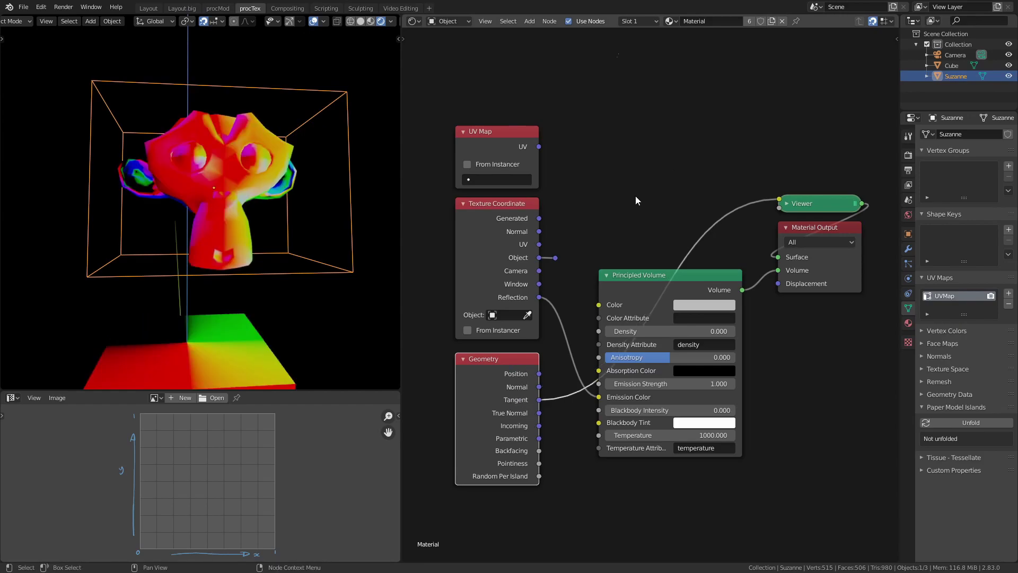
middle_drag(623, 174, 610, 264)
middle_drag(629, 202, 613, 243)
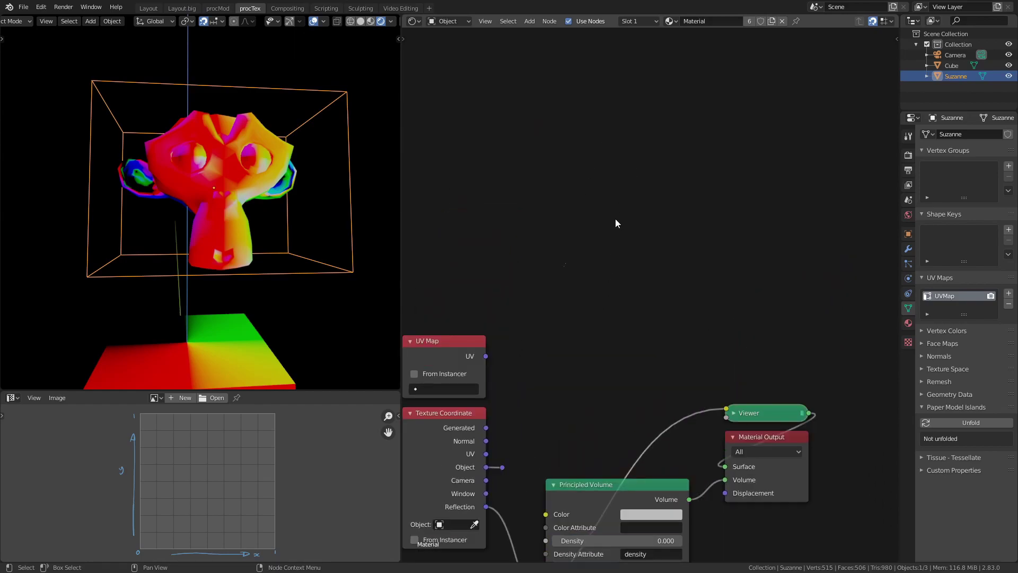
mouse_move(691, 154)
mouse_down()
mouse_move(666, 259)
mouse_move(669, 138)
mouse_up()
shift+scroll(667, 231, up, 5)
drag(663, 235, 666, 261)
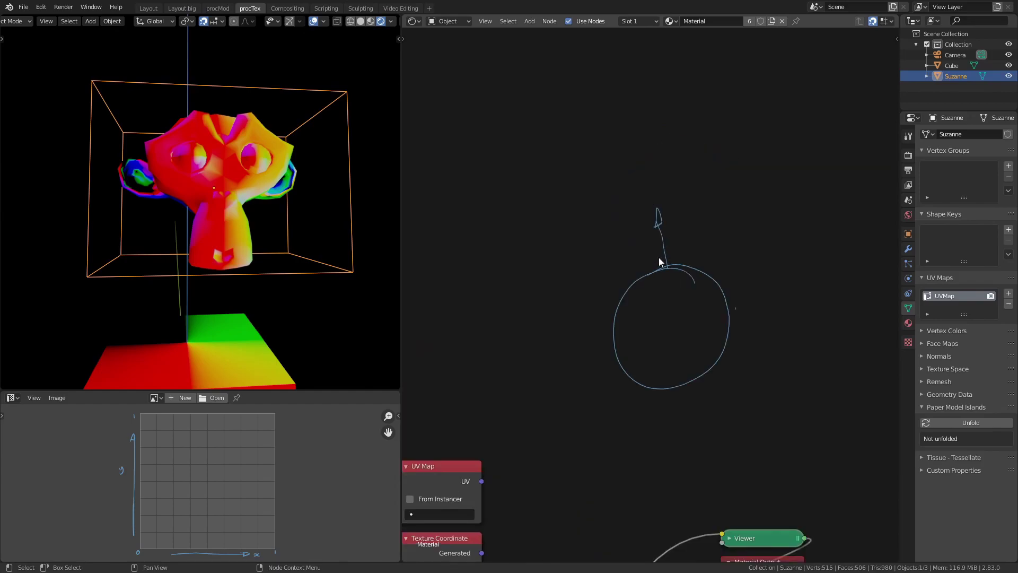
drag(561, 297, 801, 239)
Compare the Geometry node's True Normal and Normal outputs on Suzanne, and switch the Viewer to Incoming.
mouse_move(319, 307)
middle_down()
mouse_move(277, 170)
mouse_move(273, 190)
mouse_move(230, 169)
mouse_move(248, 160)
middle_up()
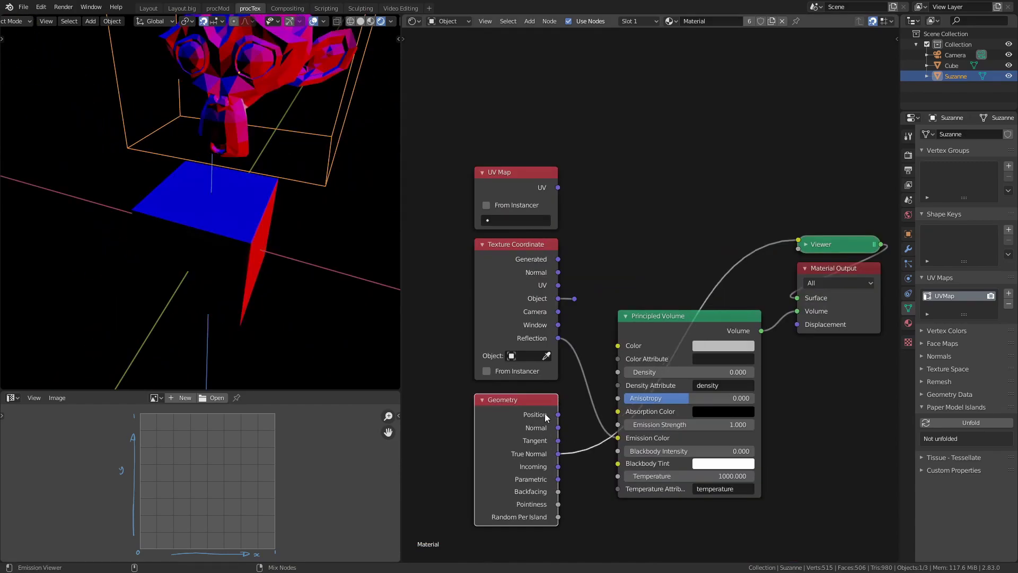
middle_drag(330, 207, 308, 223)
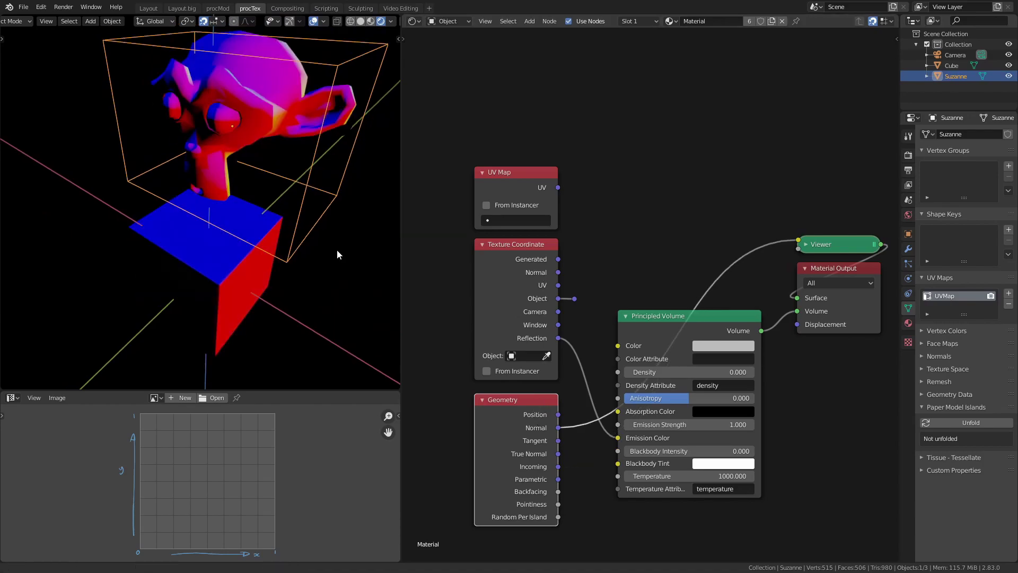
mouse_move(336, 249)
middle_down()
mouse_move(339, 231)
mouse_move(322, 234)
mouse_move(201, 280)
mouse_move(298, 239)
mouse_move(299, 191)
mouse_move(283, 155)
middle_up()
ctrl+shift+click(546, 406)
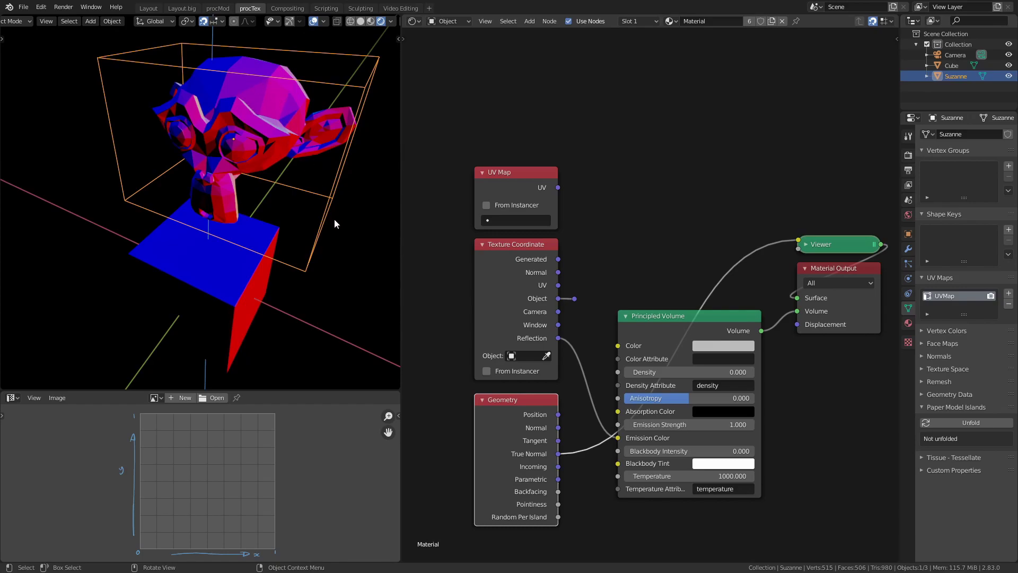
middle_drag(321, 185, 294, 282)
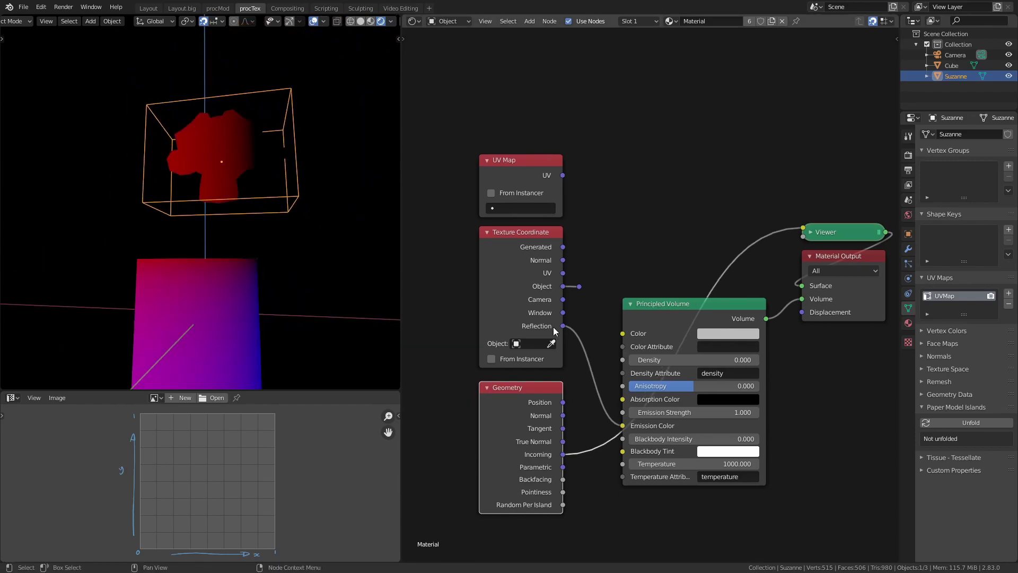
Preview the Texture Coordinate node's Reflection output and sketch a surface line with two outgoing arrows, labelling one REF.
mouse_move(563, 325)
mouse_down()
mouse_move(628, 275)
mouse_move(603, 277)
mouse_up()
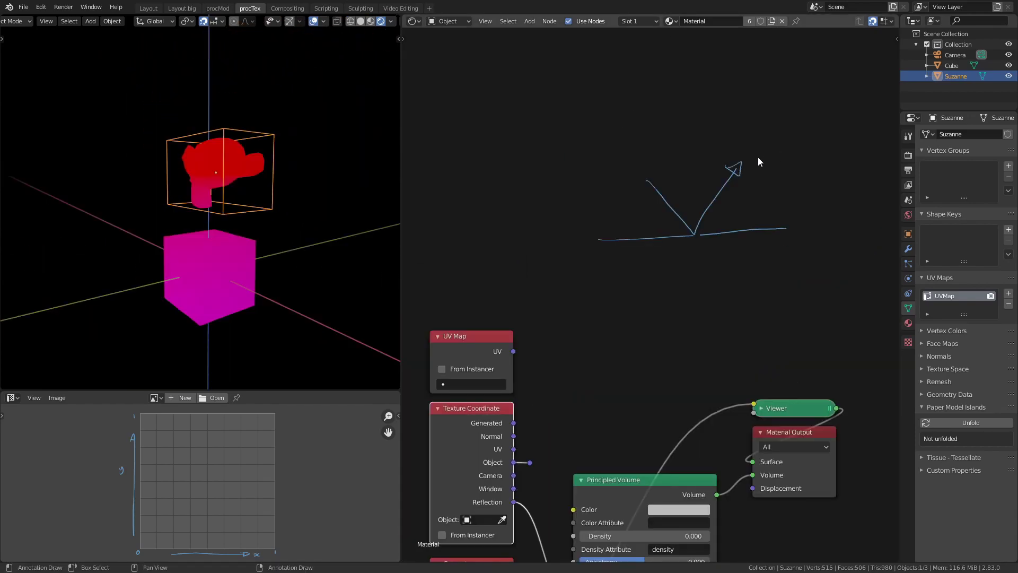
mouse_move(750, 165)
mouse_down()
mouse_move(756, 138)
mouse_move(765, 149)
mouse_move(784, 139)
mouse_up()
mouse_move(644, 173)
mouse_down()
mouse_move(694, 233)
mouse_move(639, 157)
mouse_move(655, 179)
mouse_up()
middle_drag(390, 202, 275, 201)
middle_drag(216, 295, 241, 272)
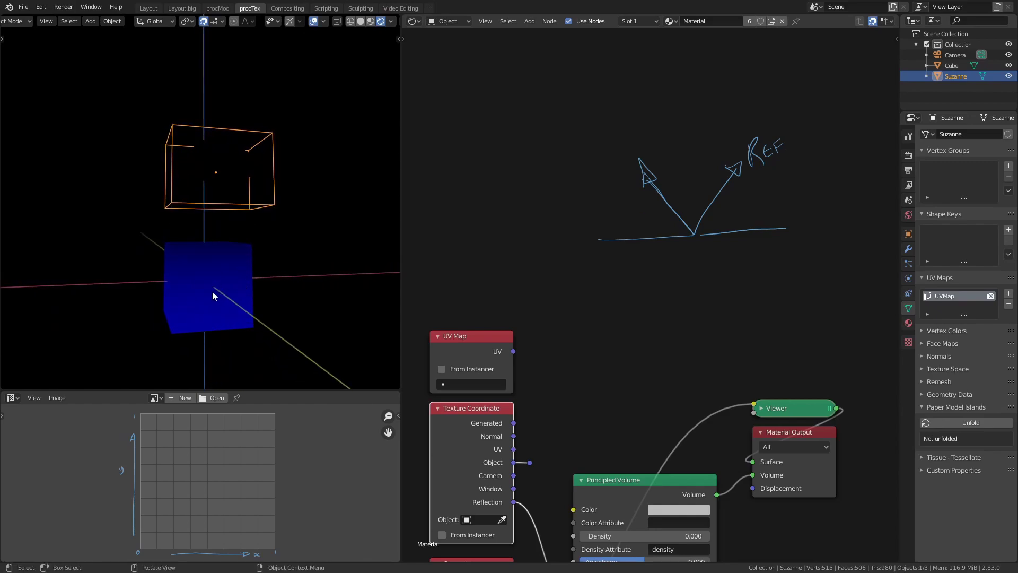
mouse_move(219, 294)
middle_down()
mouse_move(248, 327)
mouse_move(256, 281)
mouse_move(217, 300)
mouse_move(196, 298)
mouse_move(236, 296)
mouse_move(222, 298)
mouse_move(252, 200)
mouse_move(266, 211)
mouse_move(246, 213)
mouse_move(243, 280)
mouse_move(237, 231)
mouse_move(246, 216)
mouse_move(225, 254)
mouse_move(293, 262)
mouse_move(273, 289)
middle_up()
Cut the Backfacing link to the Viewer and preview the Geometry node's Parametric output instead.
middle_drag(589, 378, 605, 160)
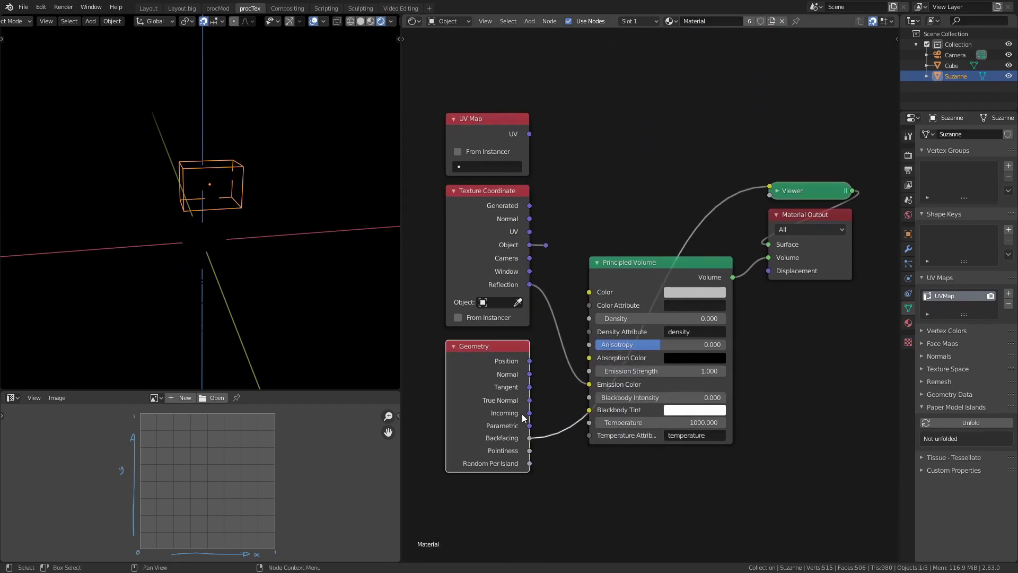
ctrl+right_drag(542, 419, 552, 442)
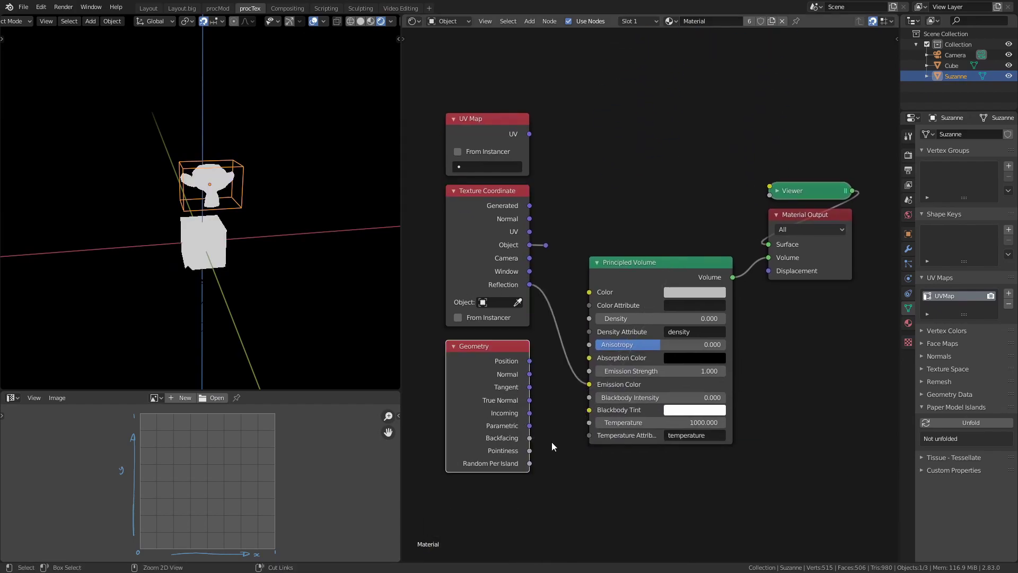
ctrl+shift+click(501, 363)
ctrl+shift+click(505, 365)
ctrl+shift+click(505, 365)
ctrl+shift+click(508, 368)
ctrl+shift+click(508, 368)
ctrl+shift+click(508, 368)
middle_drag(217, 271, 250, 292)
scroll(253, 230, up, 6)
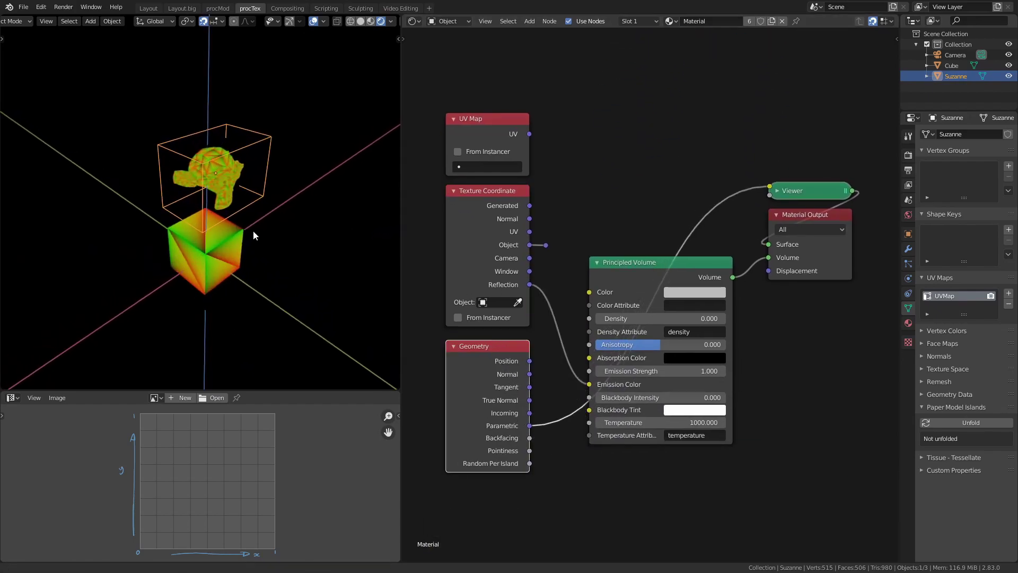
Annotate one triangle of the cube's front face with two red arrows pointing inward from its two straight edges.
middle_drag(249, 251, 200, 270)
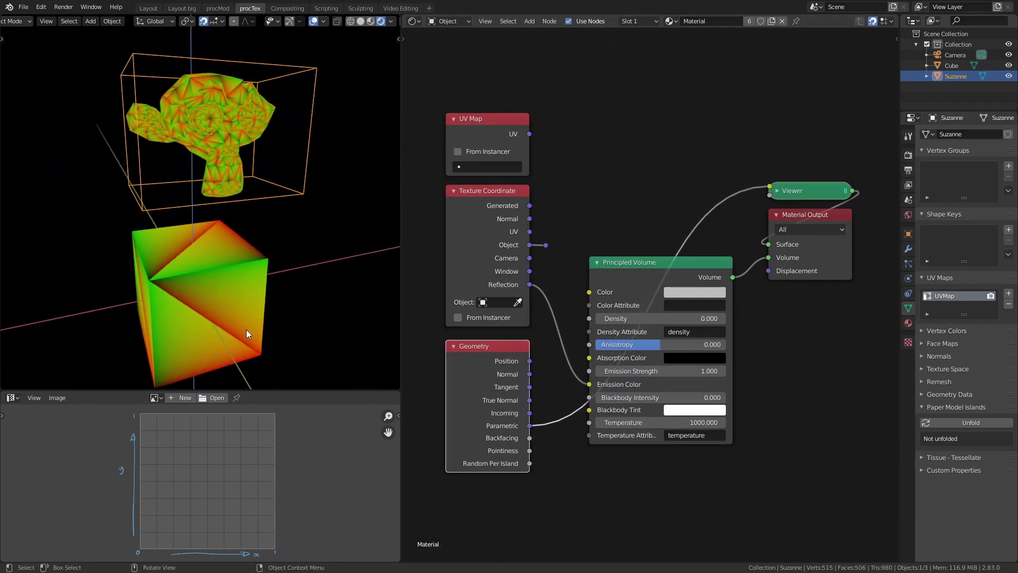
middle_drag(239, 327, 267, 254)
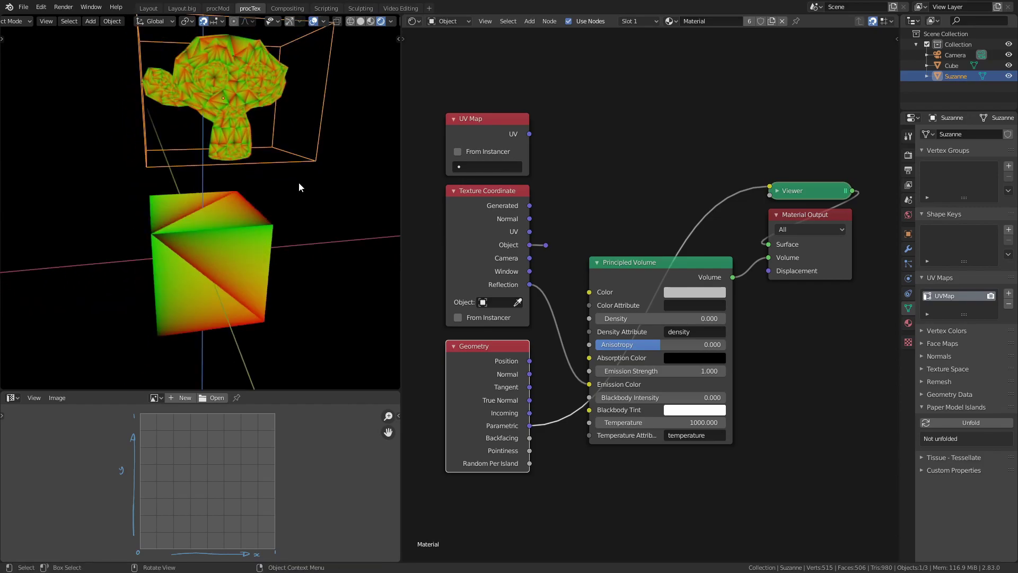
middle_drag(295, 208, 279, 260)
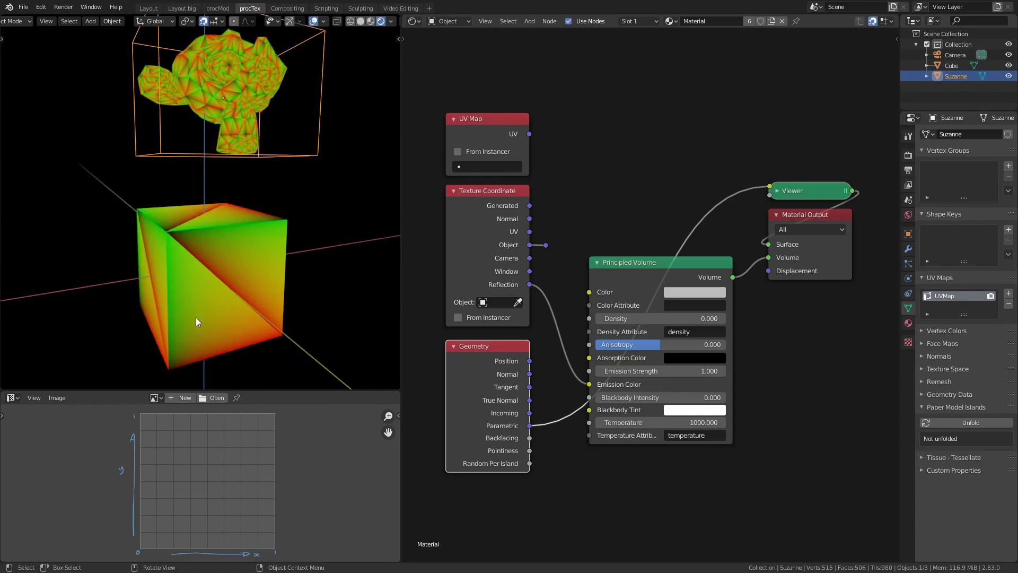
mouse_move(196, 317)
middle_down()
mouse_move(217, 264)
mouse_move(232, 259)
middle_up()
drag(137, 271, 182, 266)
drag(211, 329, 207, 270)
drag(201, 296, 212, 287)
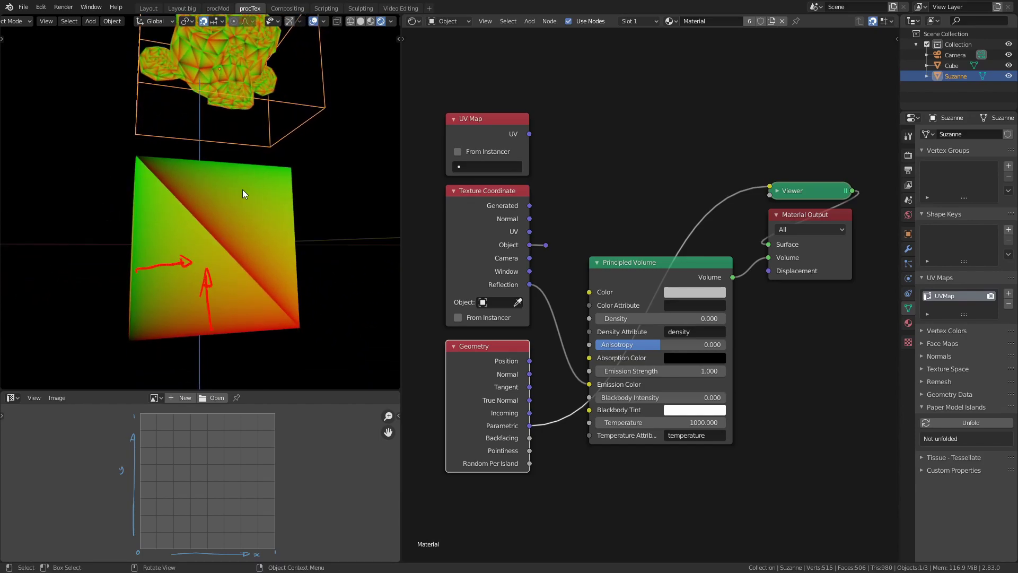
Mark the face's other triangle with two inward arrows and a 45 angle label, and erase all the red annotations.
drag(240, 165, 243, 190)
mouse_move(225, 237)
mouse_down()
mouse_move(244, 212)
mouse_move(242, 223)
mouse_up()
drag(187, 162, 179, 195)
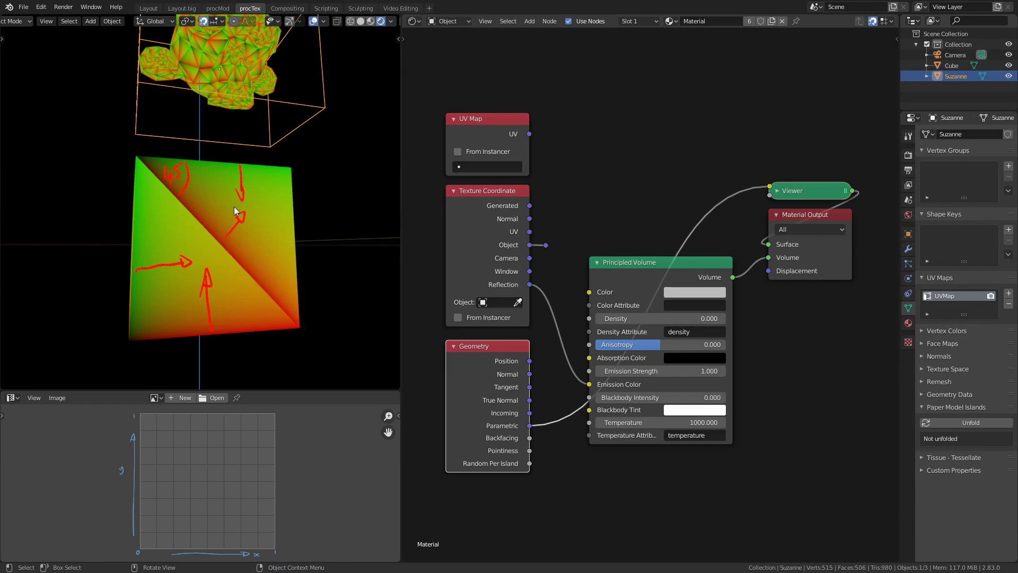
mouse_move(243, 160)
right_down()
mouse_move(207, 264)
mouse_move(136, 275)
right_up()
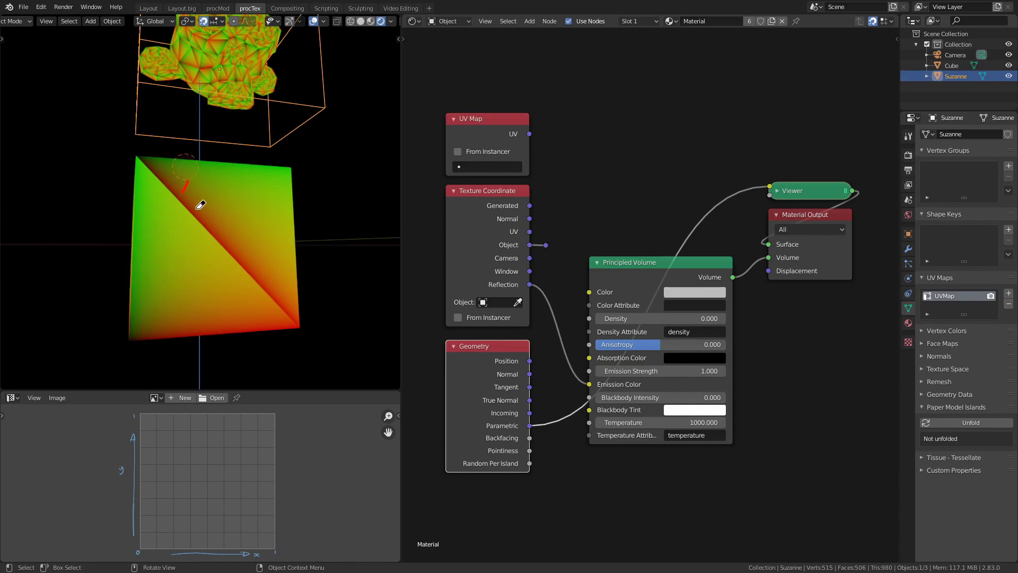
Preview the Geometry node's Backfacing output through the Viewer.
middle_drag(223, 186, 256, 236)
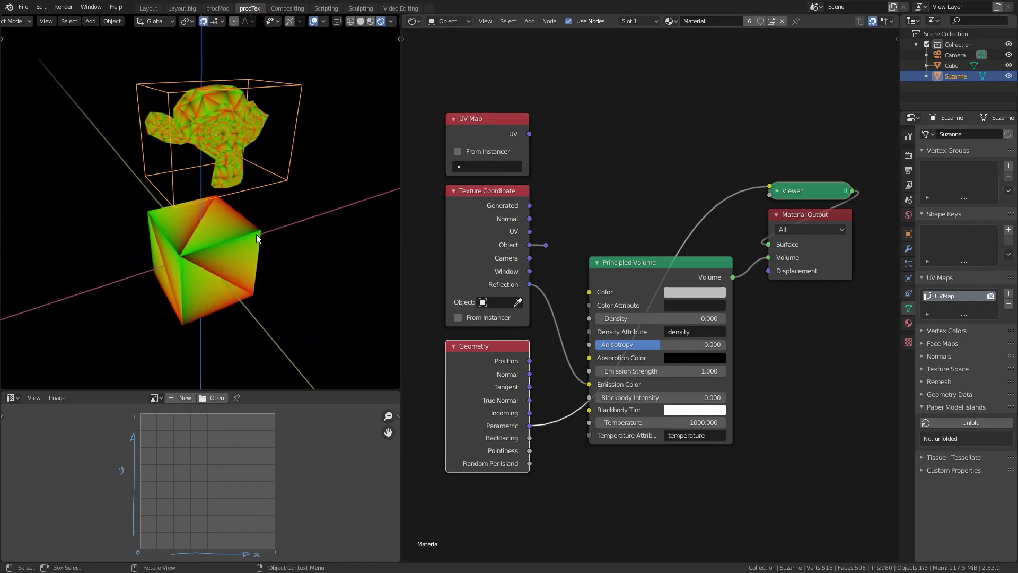
drag(531, 438, 526, 489)
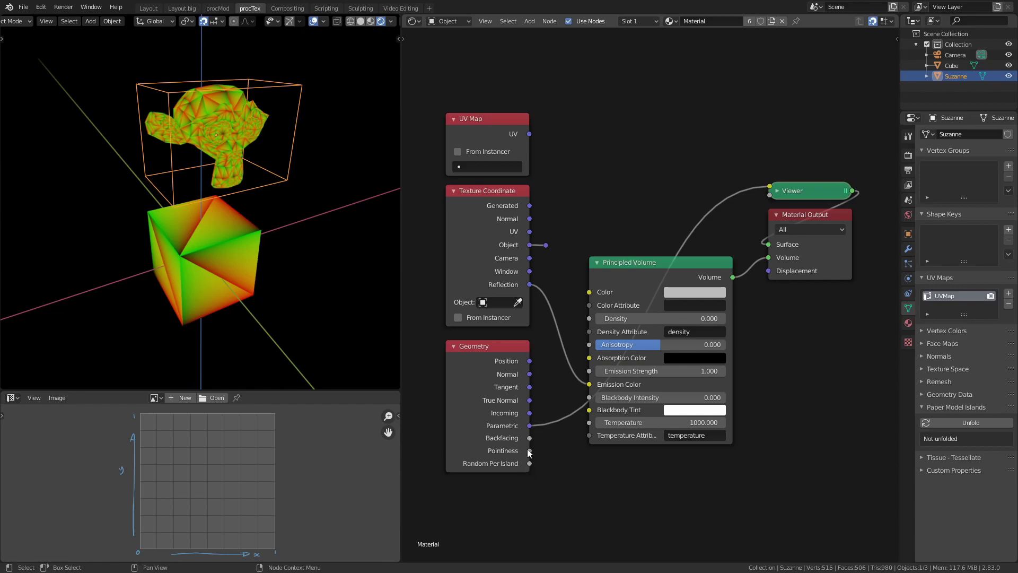
click(527, 449)
ctrl+shift+click(515, 352)
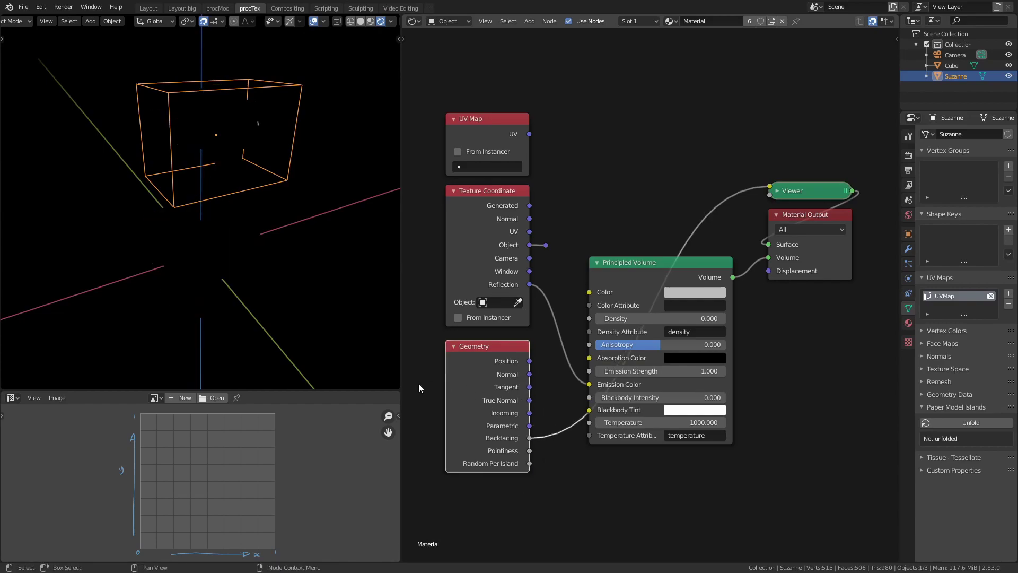
Remove a ring of faces around Suzanne's snout to expose the mesh's inner side, and restore the faces in Edit Mode.
scroll(257, 176, up, 2)
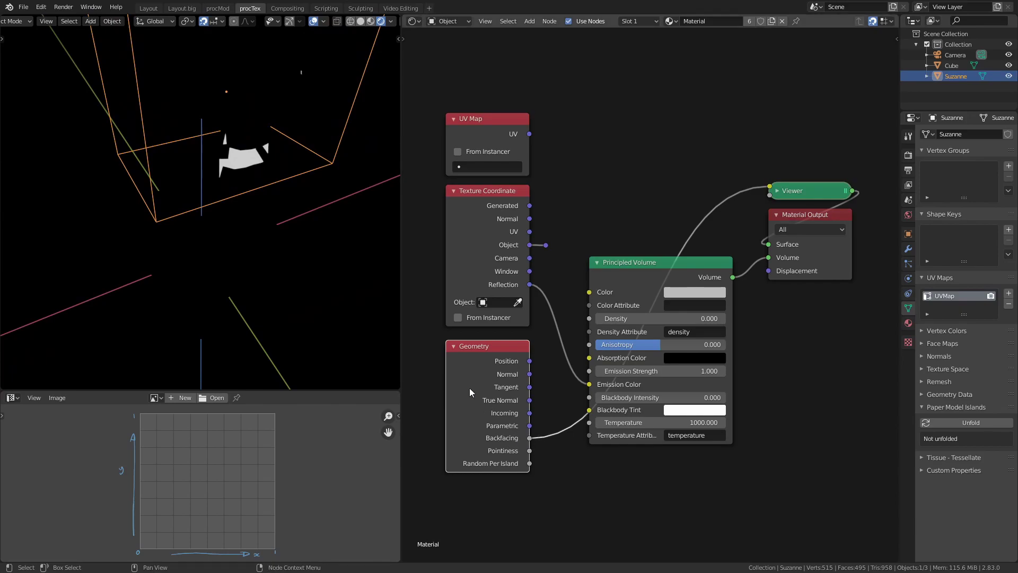
key(Tab)
key(Tab)
key(Tab)
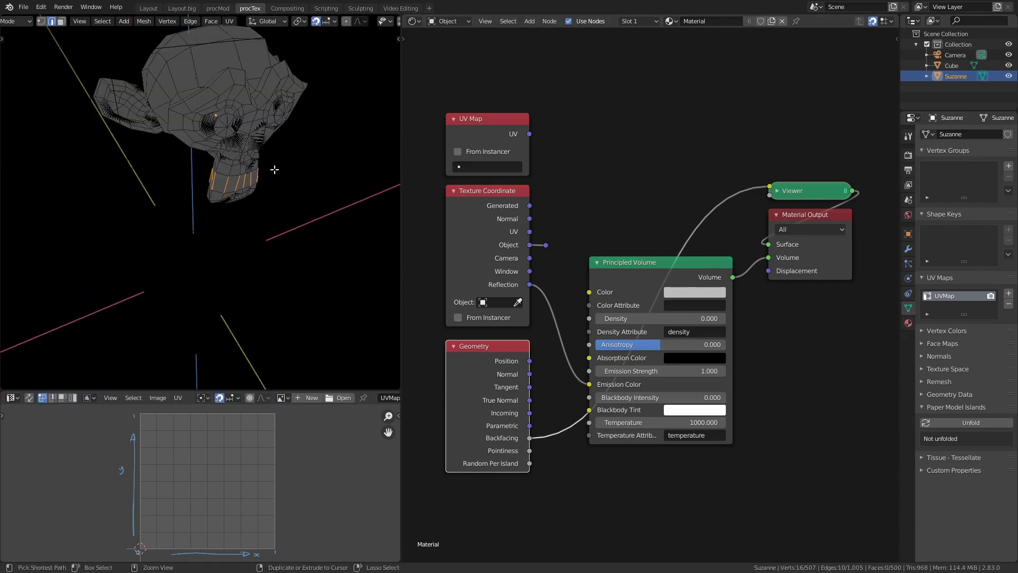
Return Suzanne to Object Mode and examine the Geometry node's Pointiness output on the mesh from several angles.
key(Tab)
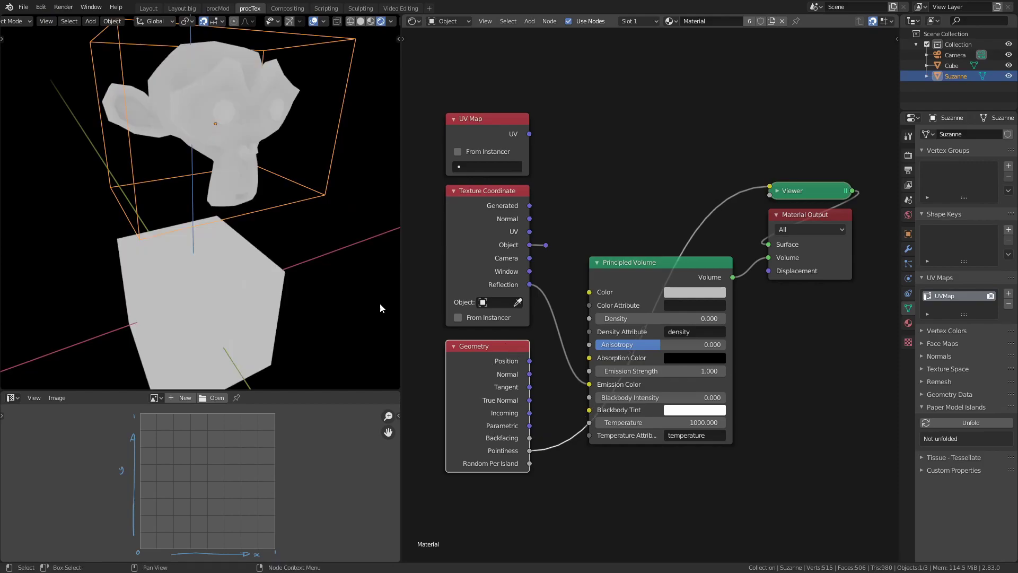
middle_drag(329, 309, 297, 276)
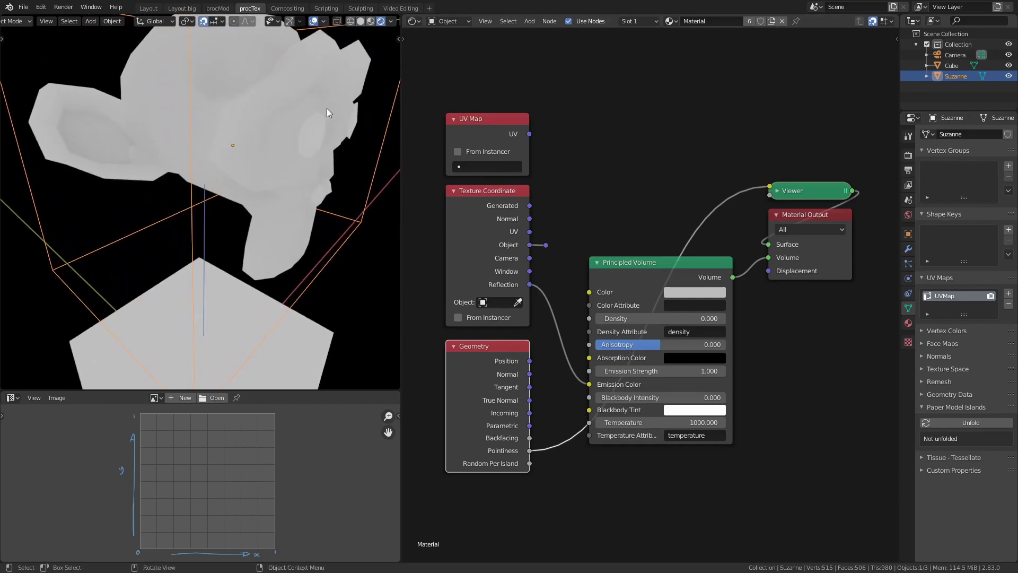
middle_drag(329, 123, 74, 148)
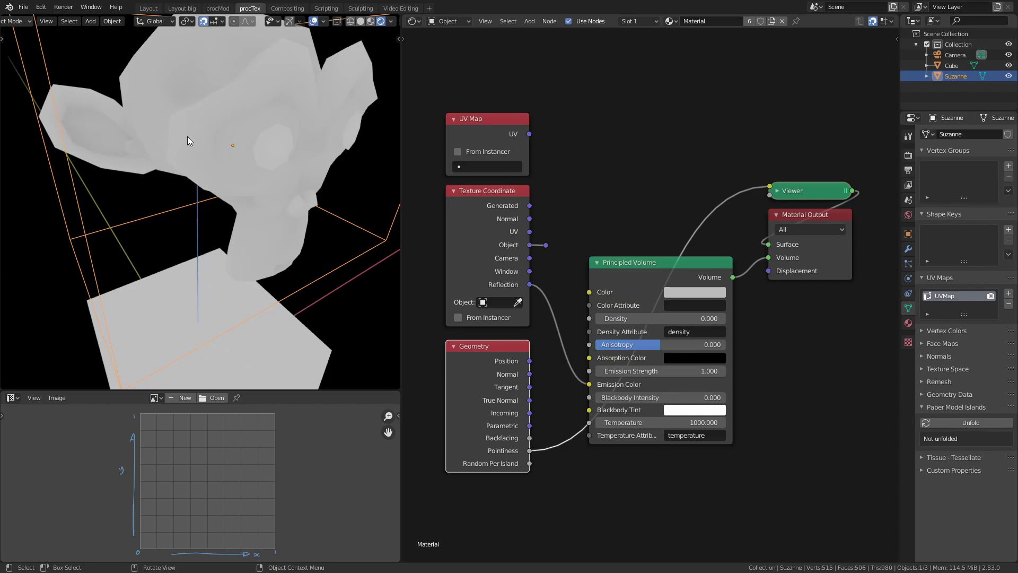
mouse_move(241, 182)
middle_down()
mouse_move(232, 137)
mouse_move(275, 216)
mouse_move(346, 280)
mouse_move(307, 229)
mouse_move(314, 221)
mouse_move(263, 238)
mouse_move(248, 208)
mouse_move(247, 148)
mouse_move(251, 167)
middle_up()
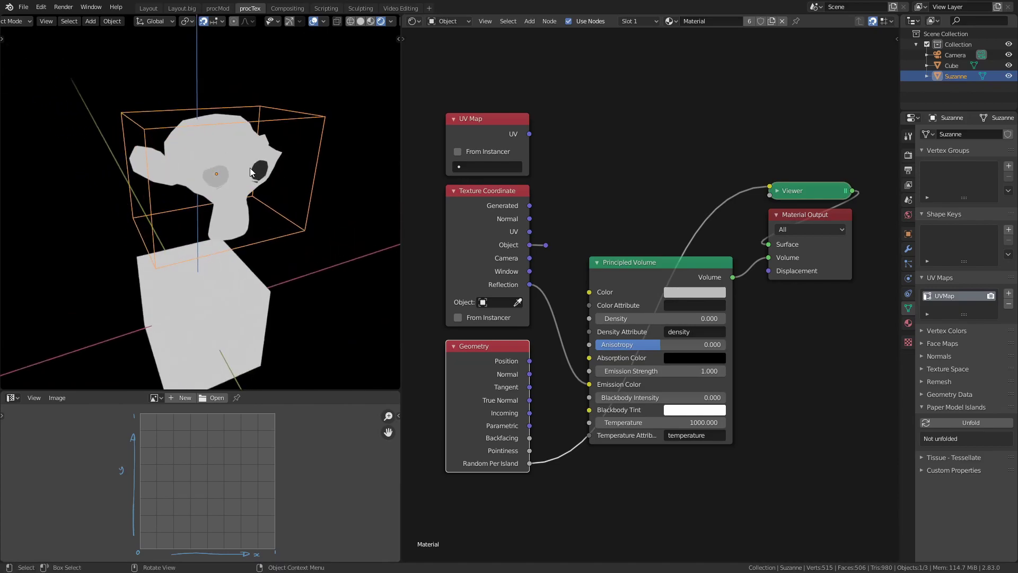
Remove the Viewer and feed the Texture Coordinate's Generated output into the Principled Volume's Emission Color, viewing both volumes from different angles.
drag(558, 485, 428, 455)
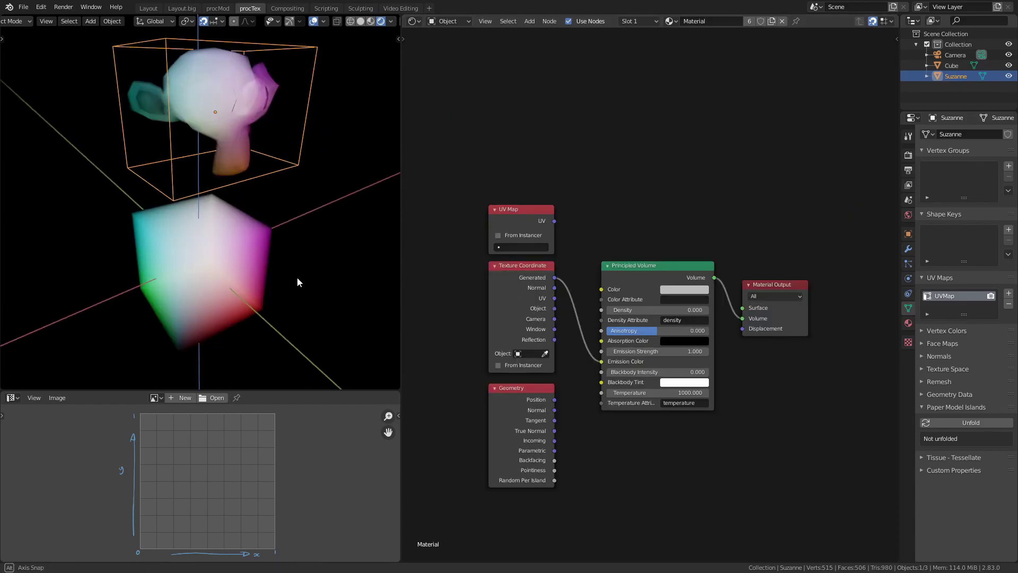
mouse_move(297, 279)
middle_down()
mouse_move(331, 273)
mouse_move(282, 264)
mouse_move(295, 273)
middle_up()
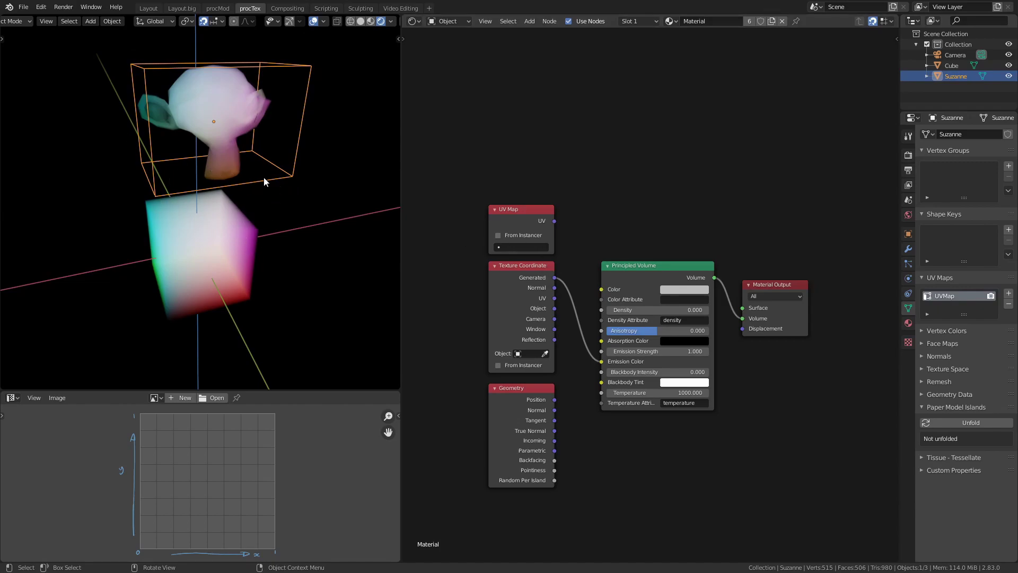
middle_drag(267, 182, 281, 210)
middle_drag(246, 179, 253, 126)
Preview the Texture Coordinate's UV and Object outputs through the Viewer and examine the Object colors on Suzanne and the cube.
ctrl+shift+click(537, 276)
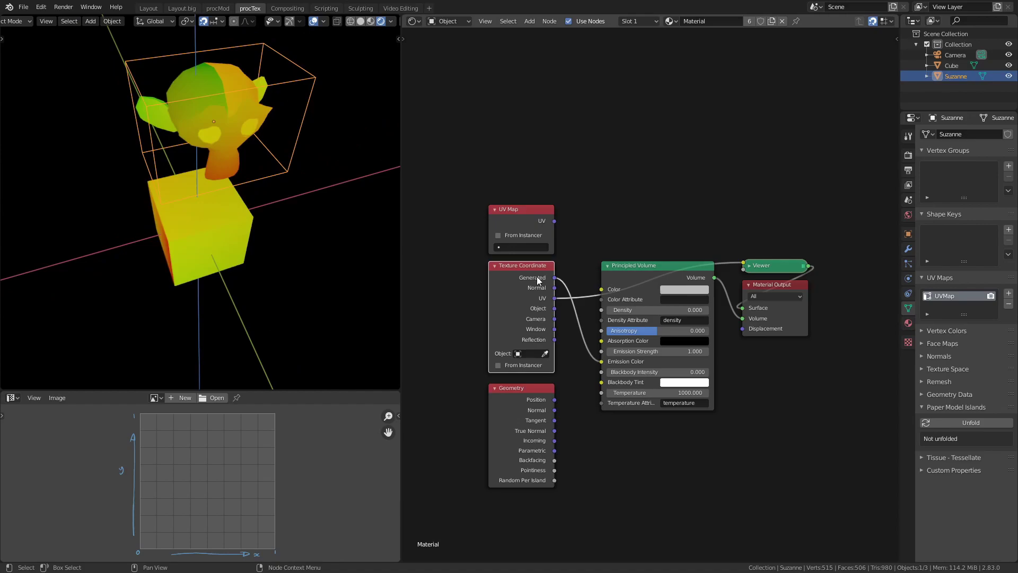
ctrl+shift+click(533, 270)
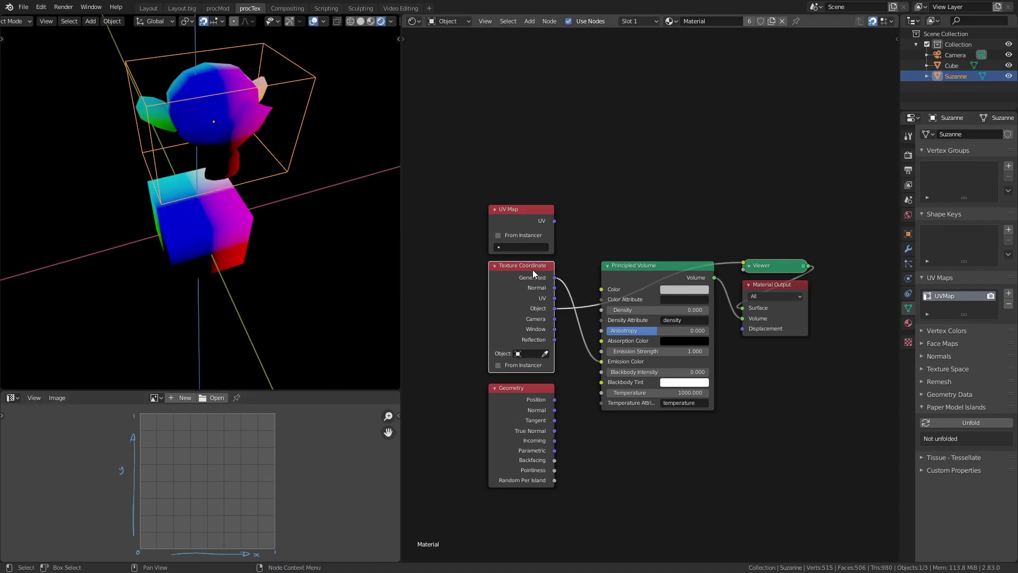
middle_drag(340, 234, 224, 247)
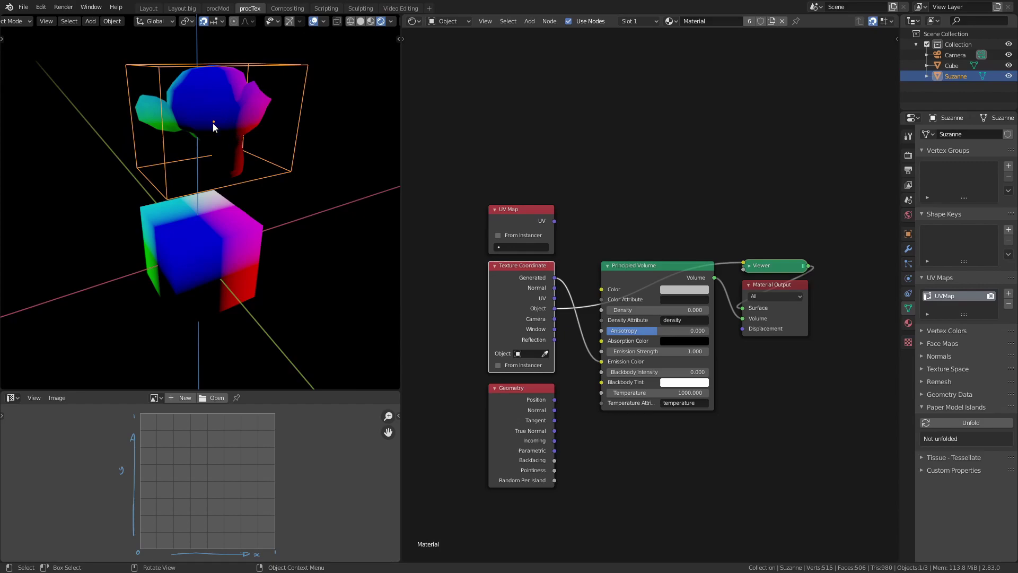
middle_drag(220, 273, 225, 138)
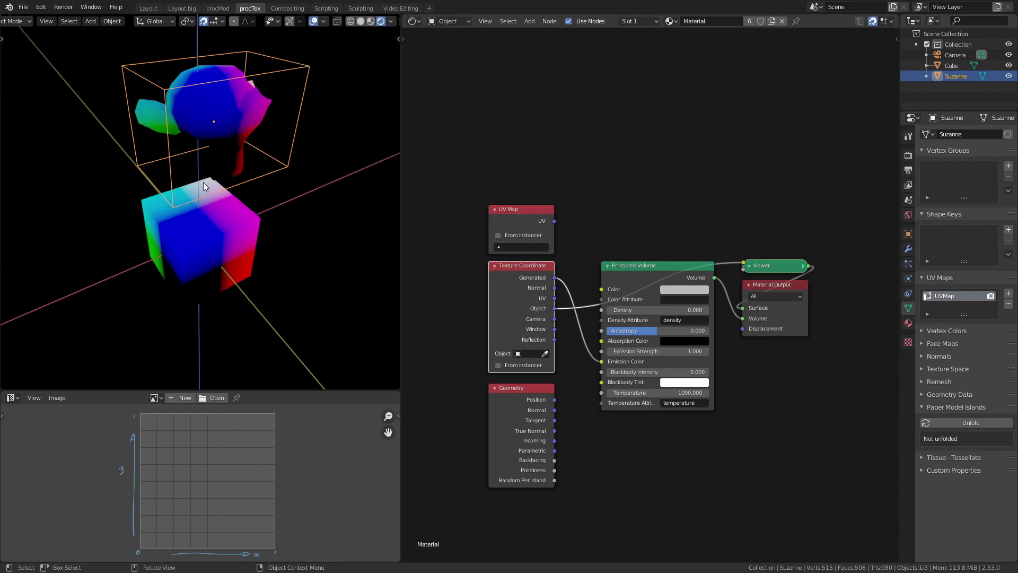
Preview the Texture Coordinate's Camera, Window and Reflection outputs in turn through the Viewer.
ctrl+shift+click(532, 282)
ctrl+shift+click(531, 283)
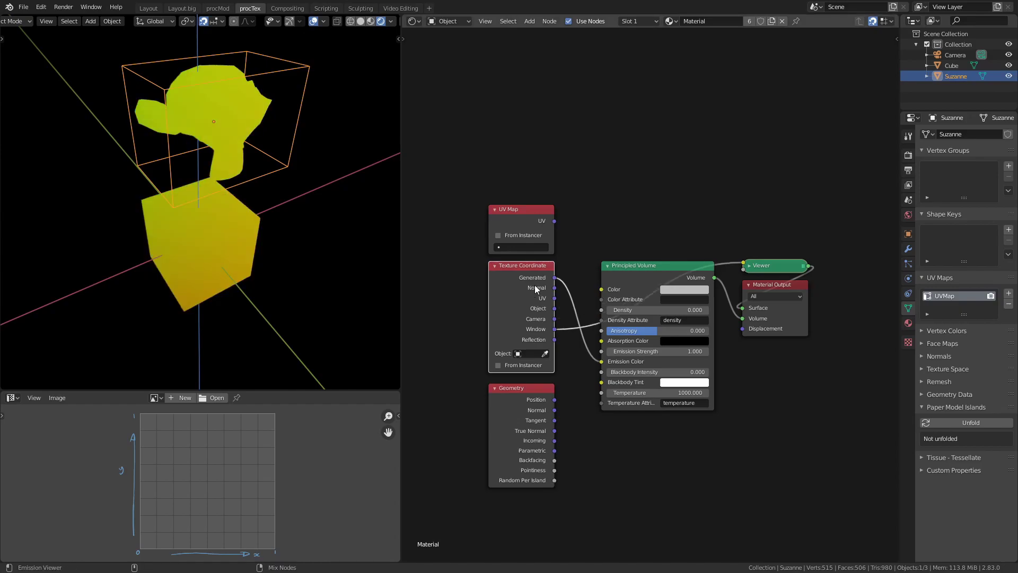
ctrl+shift+click(536, 285)
middle_drag(293, 328, 296, 297)
Preview the Geometry node's Position, Normal, Tangent and True Normal outputs in turn through the Viewer.
ctrl+shift+click(524, 392)
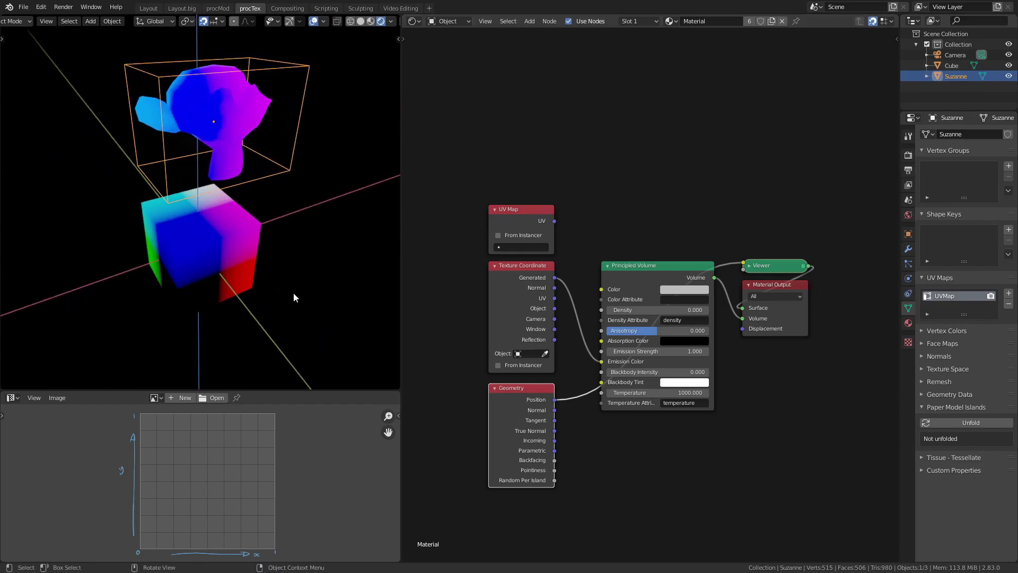
ctrl+shift+click(543, 407)
ctrl+shift+click(543, 406)
ctrl+shift+click(543, 406)
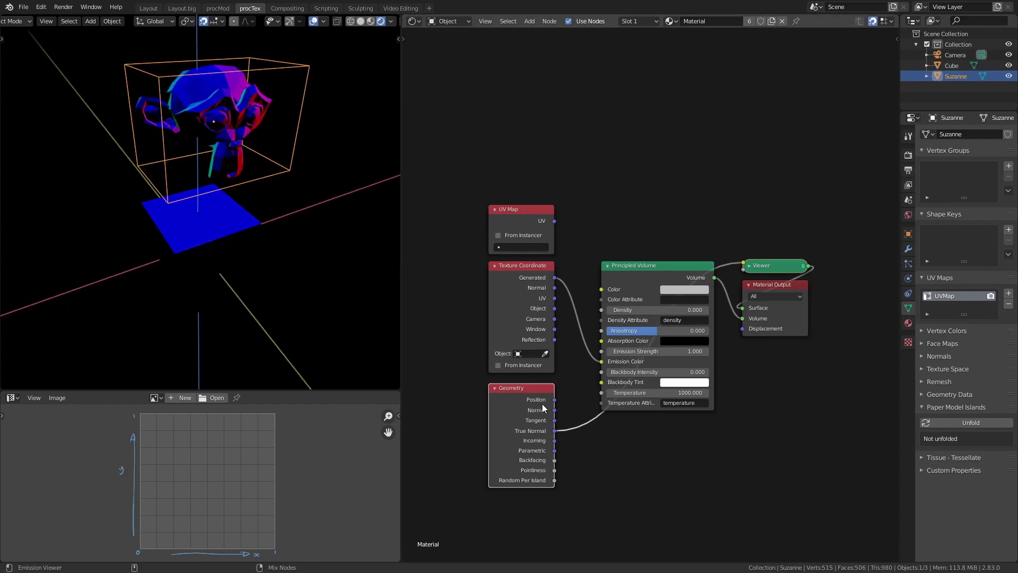
middle_drag(326, 264, 340, 289)
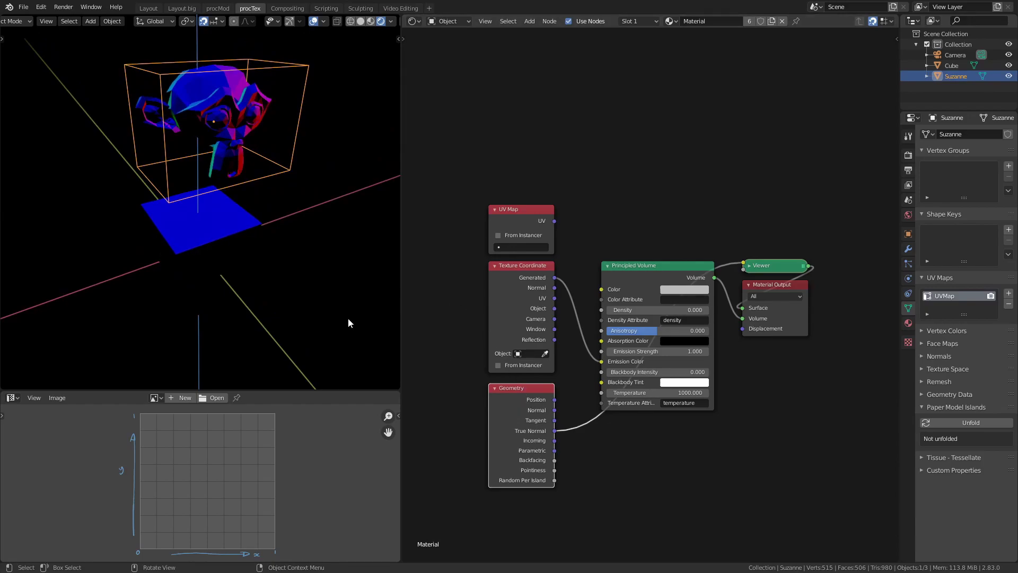
Preview the Geometry node's Incoming output from another angle, followed by its Parametric output.
ctrl+shift+click(533, 393)
middle_drag(329, 286, 306, 310)
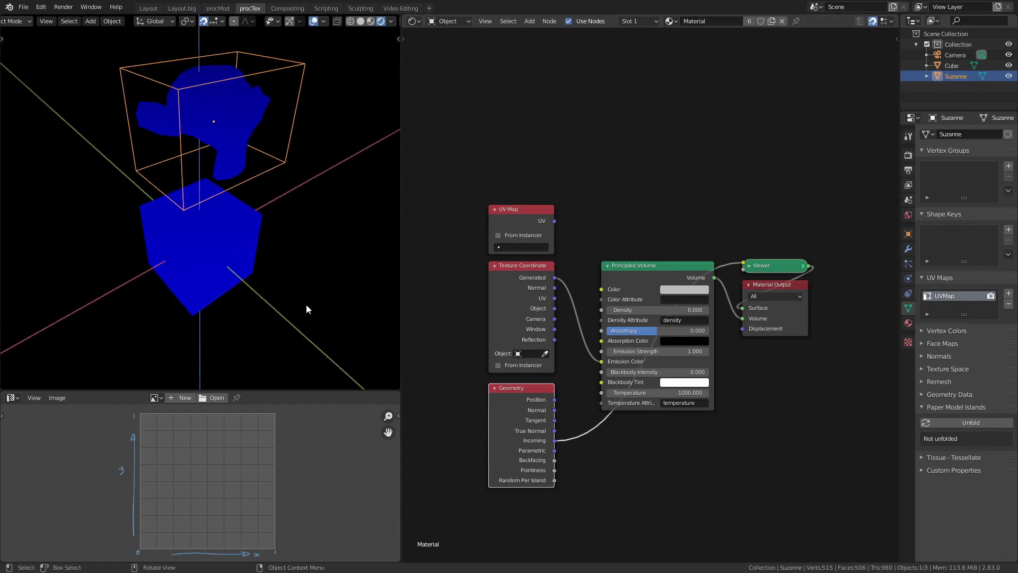
ctrl+shift+click(533, 408)
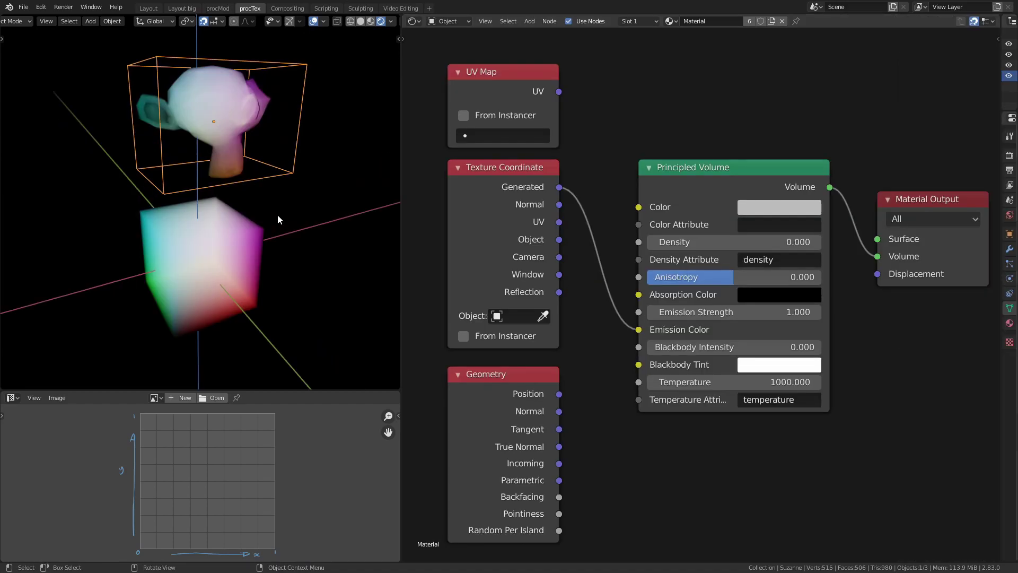
middle_drag(653, 108, 650, 101)
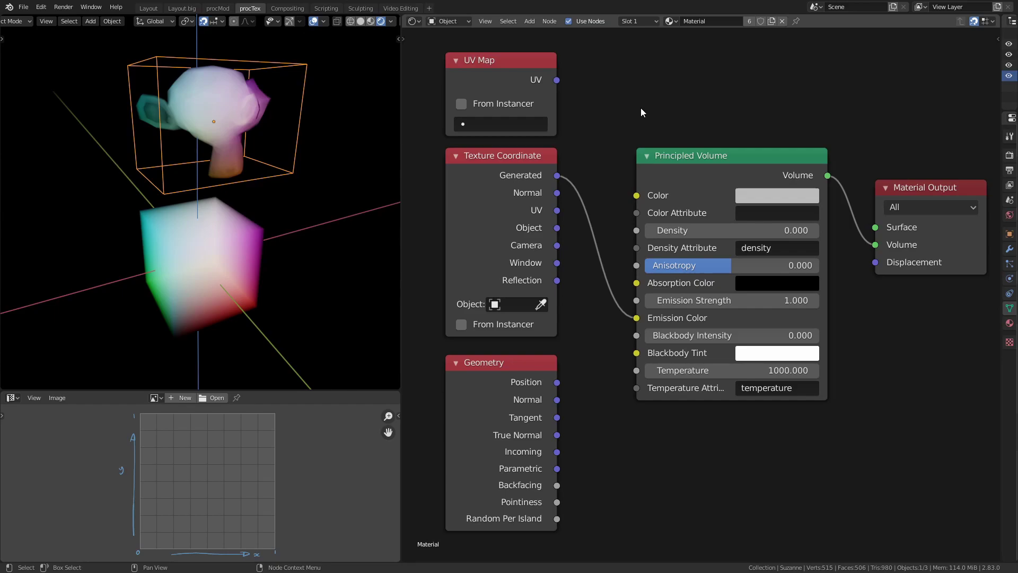
middle_drag(641, 108, 613, 174)
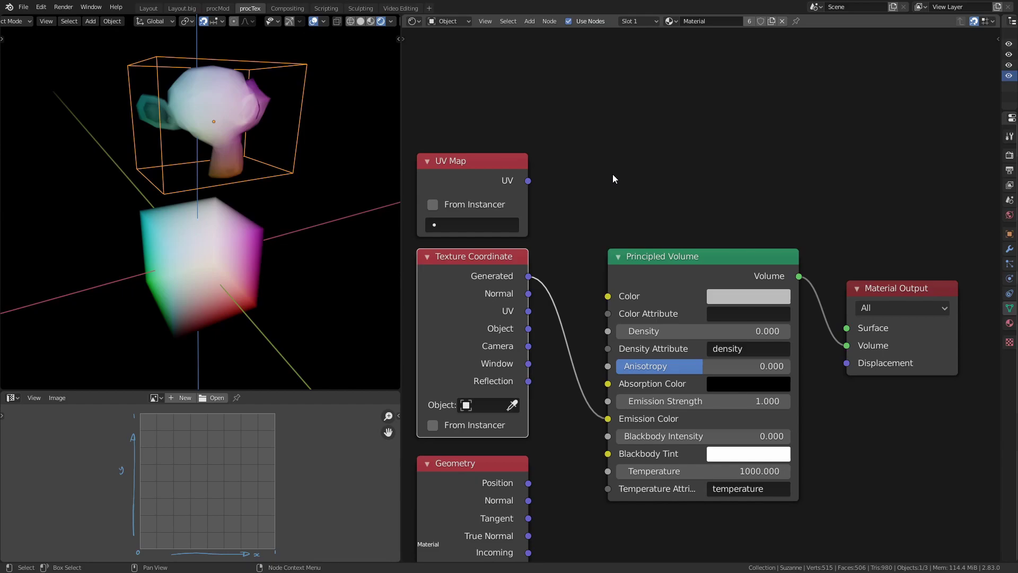
key(Home)
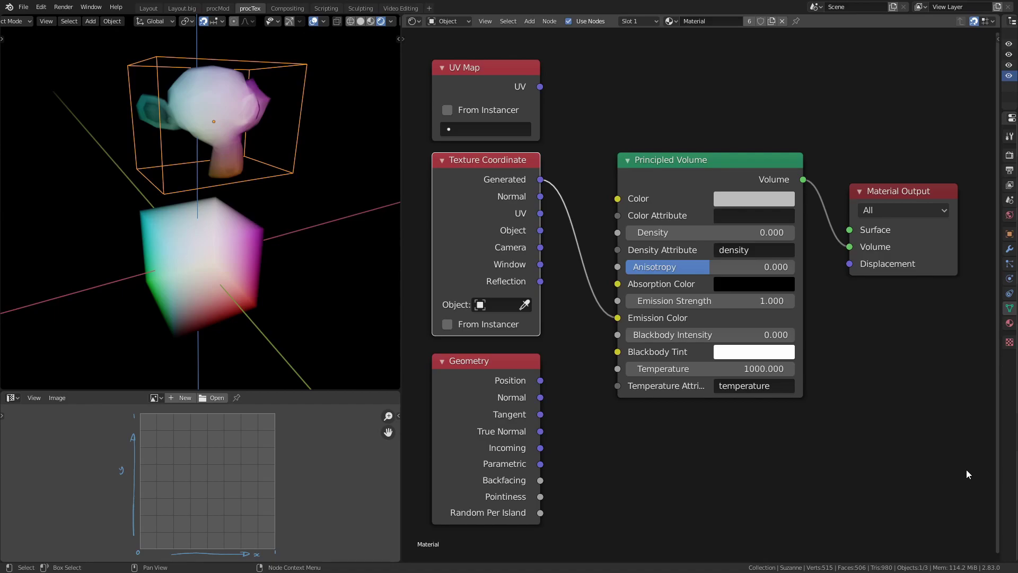
Move the Principled Volume and Material Output nodes horizontally closer to the input nodes, and align the Material Output with the Principled Volume's top.
drag(967, 469, 785, 120)
middle_drag(822, 112, 821, 120)
key(g)
key(x)
click(787, 148)
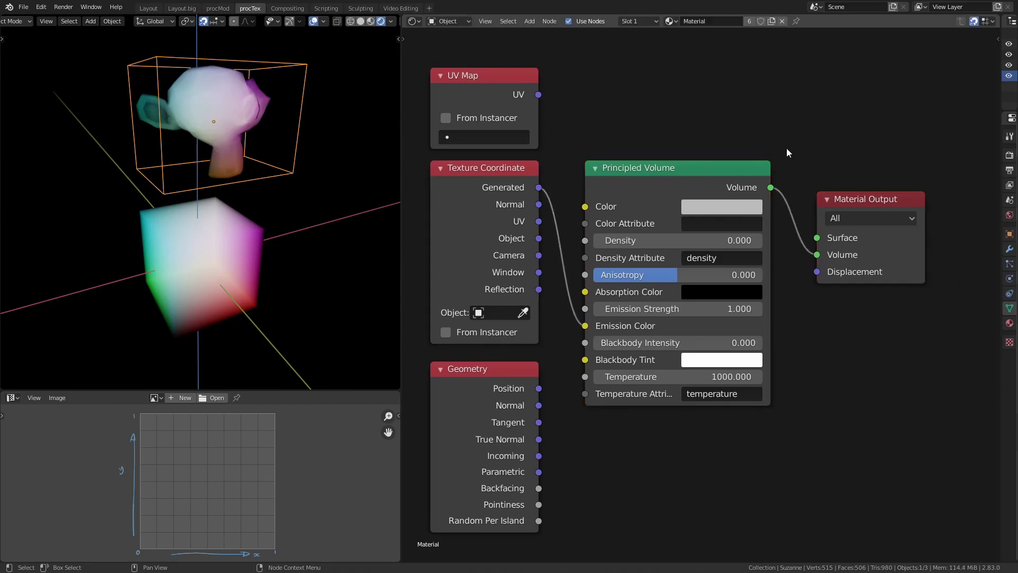
drag(861, 199, 844, 167)
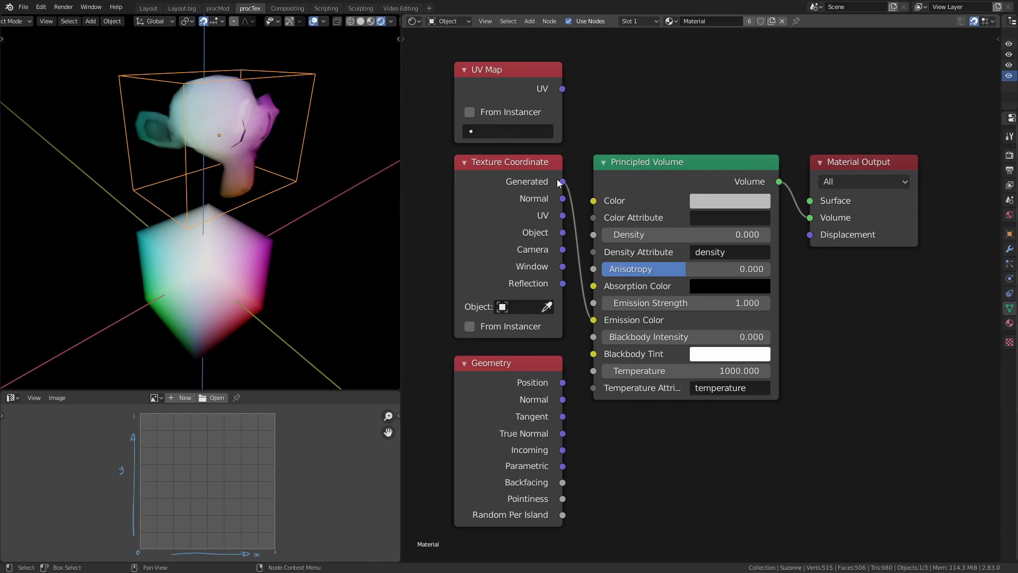
middle_drag(304, 286, 298, 280)
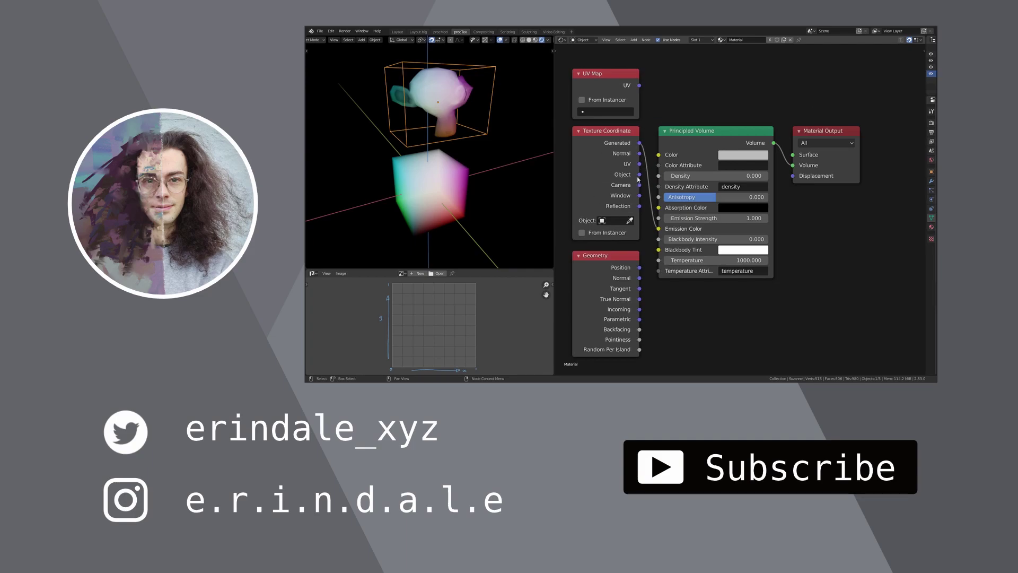
middle_drag(445, 175, 467, 172)
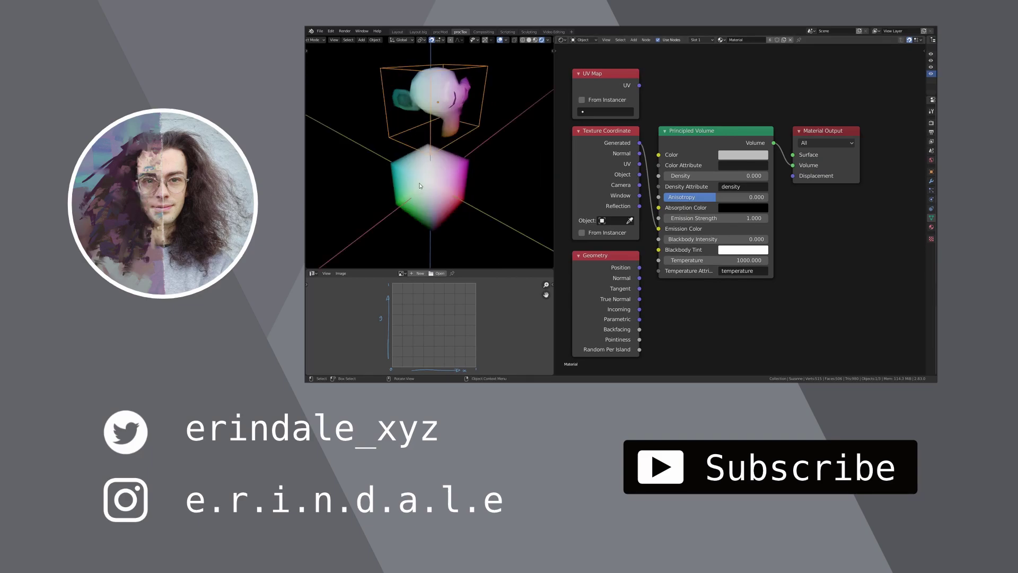
middle_drag(419, 190, 476, 194)
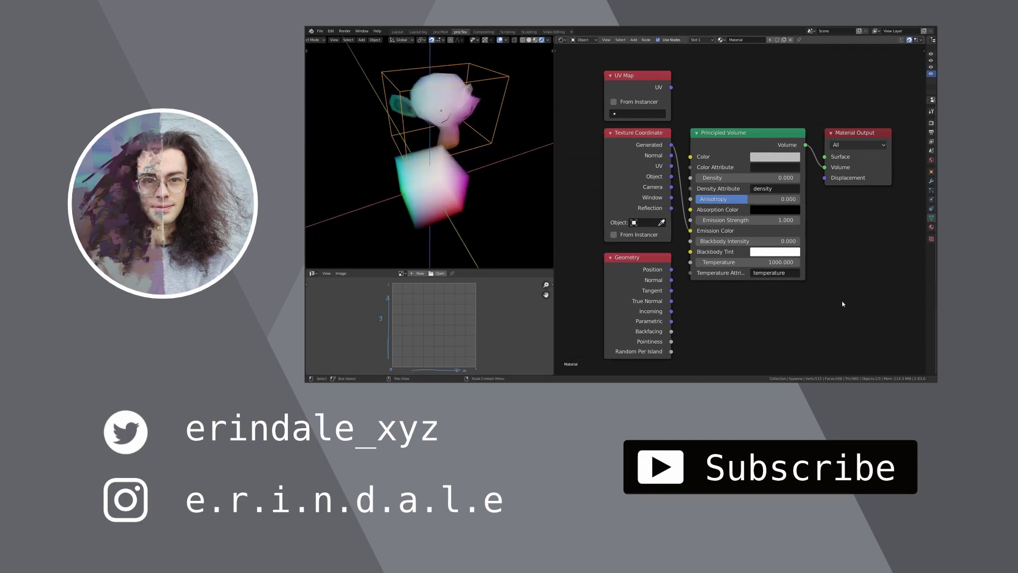